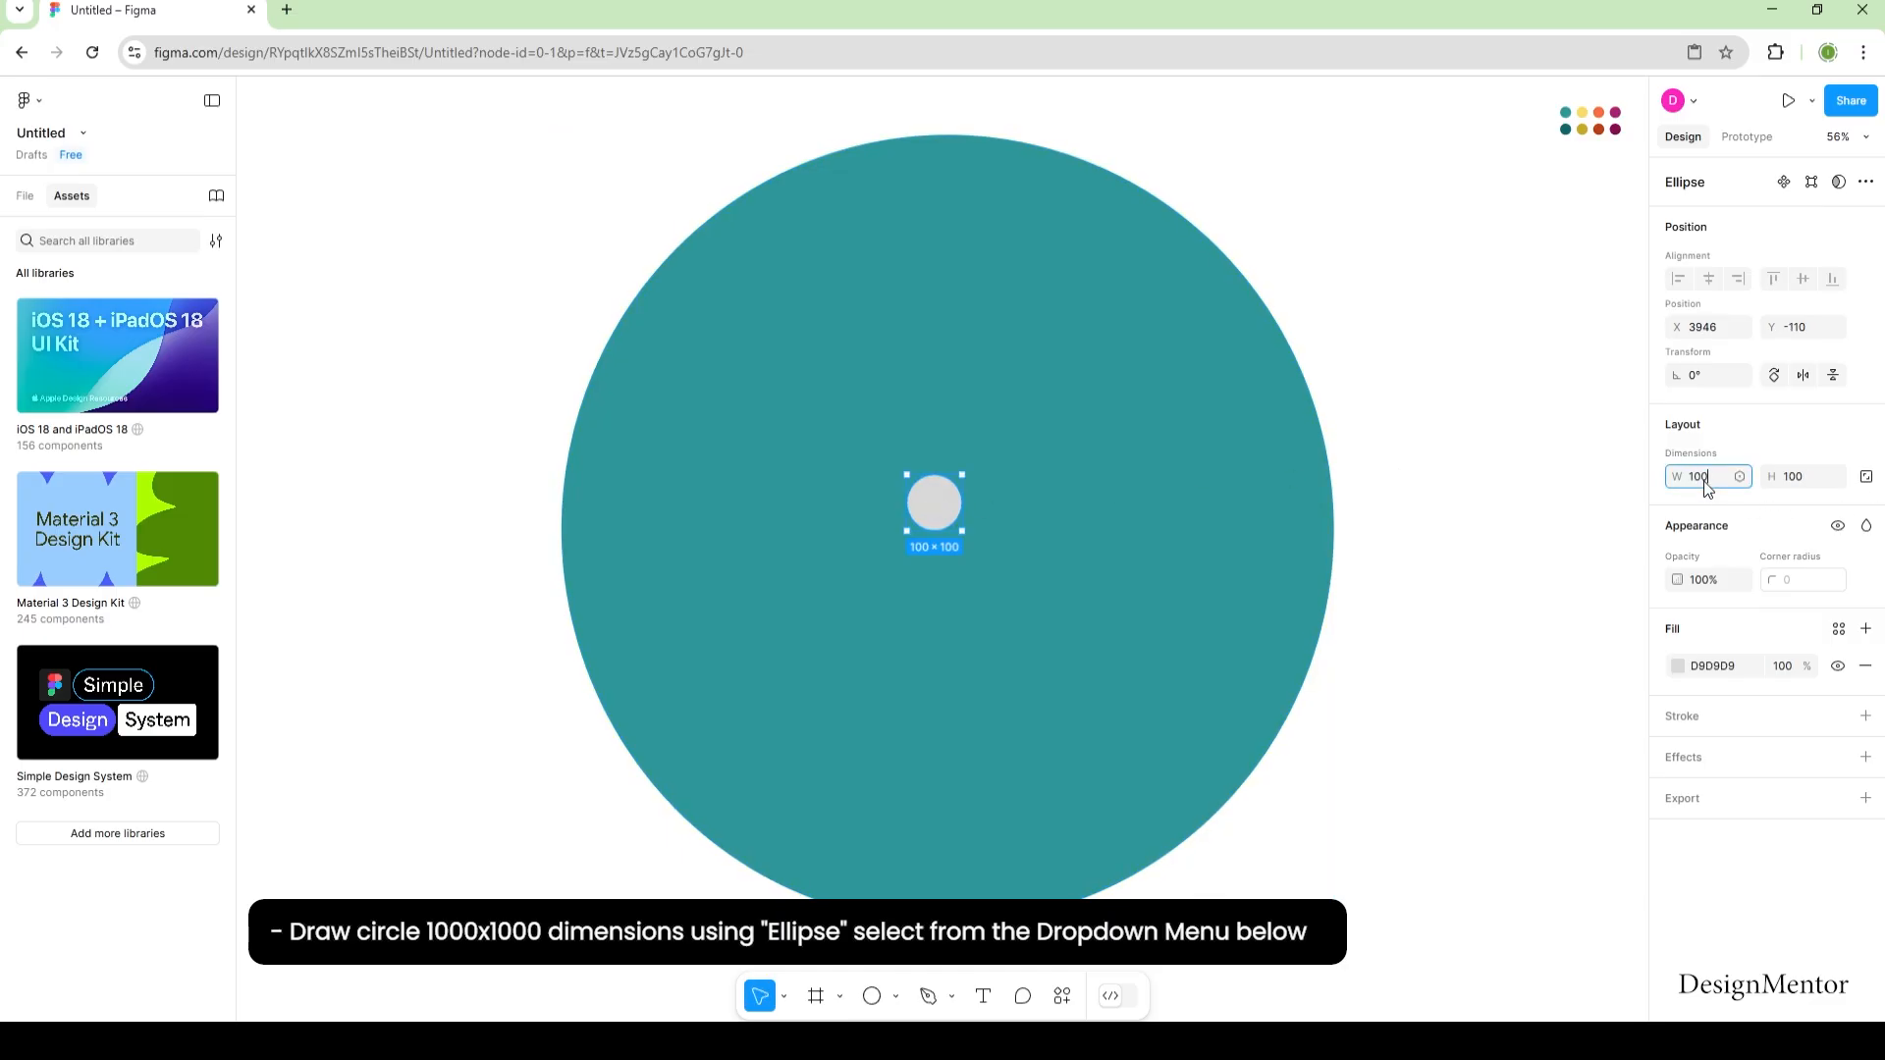
Step: Set the new small circle's size to 1000 × 1000 and fill it with the palette's dark teal 126769
{"action": "key", "text": "Tab"}
{"action": "type", "text": "100"}
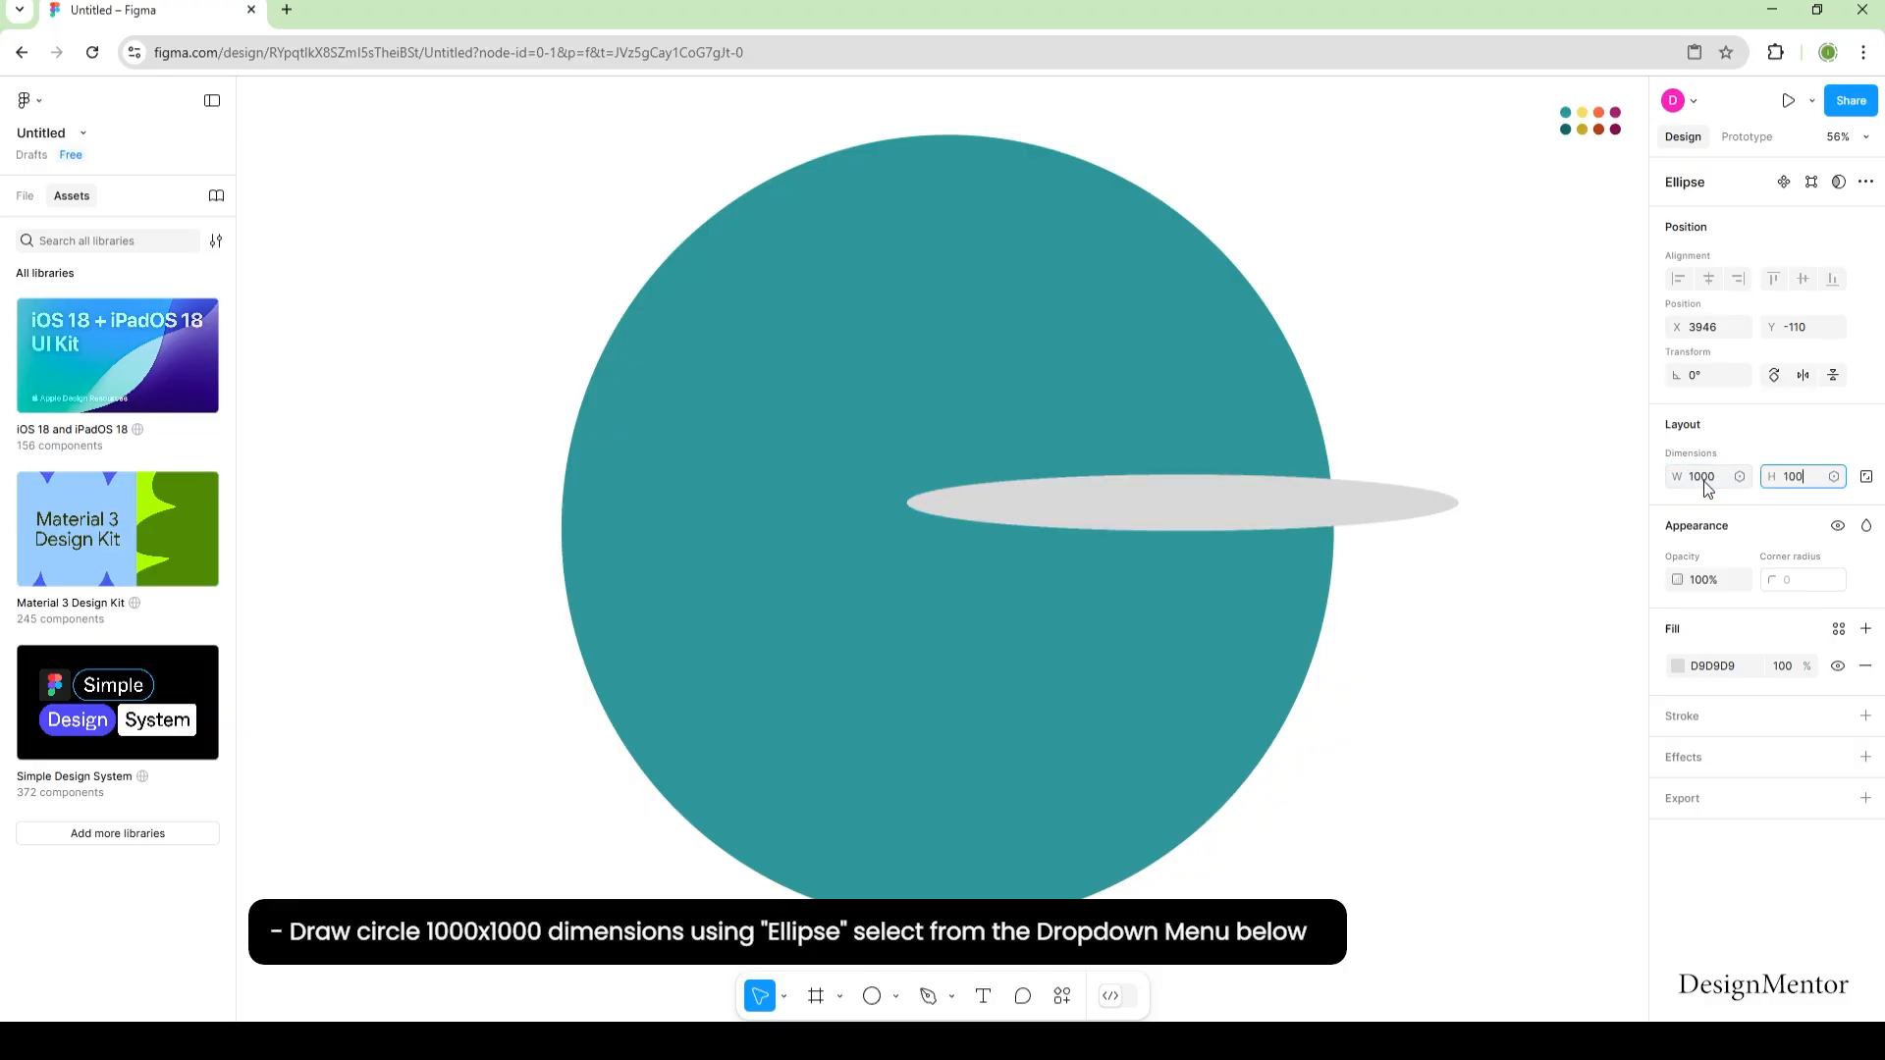
{"action": "type", "text": "0"}
{"action": "key", "text": "Return"}
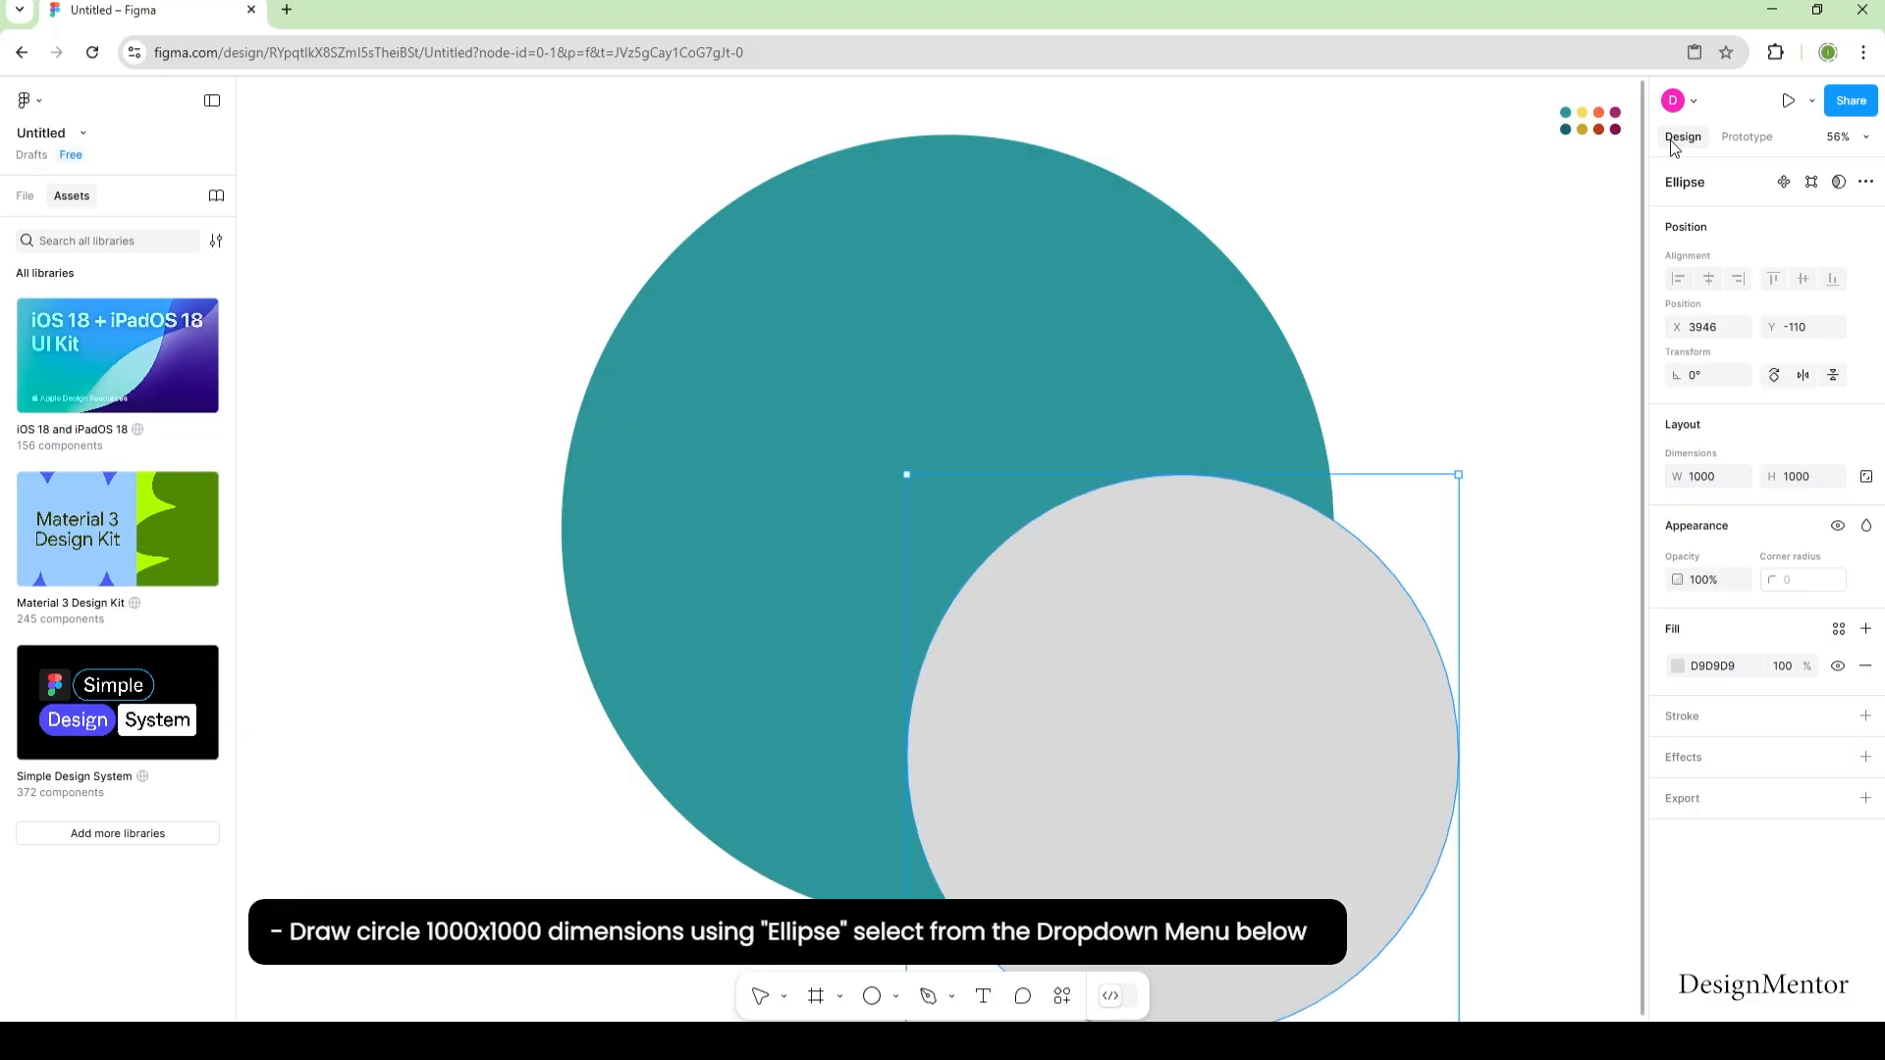
{"action": "left_click", "coordinate": [1566, 129]}
Step: Move the dark teal circle to X 3520, Y -1313, centred horizontally over the upper part of the large background circle
{"action": "left_click_drag", "start_coordinate": [1332, 803], "coordinate": [1096, 274]}
{"action": "key", "text": "shift+Up"}
{"action": "key", "text": "shift+Up"}
{"action": "key", "text": "shift+Up"}
{"action": "key", "text": "shift+Up"}
{"action": "key", "text": "shift+Up"}
{"action": "key", "text": "shift+Up"}
{"action": "key", "text": "shift+Up"}
{"action": "key", "text": "shift+Up"}
{"action": "key", "text": "shift+Up"}
{"action": "key", "text": "shift+Up"}
{"action": "key", "text": "shift+Up"}
{"action": "key", "text": "shift+Up"}
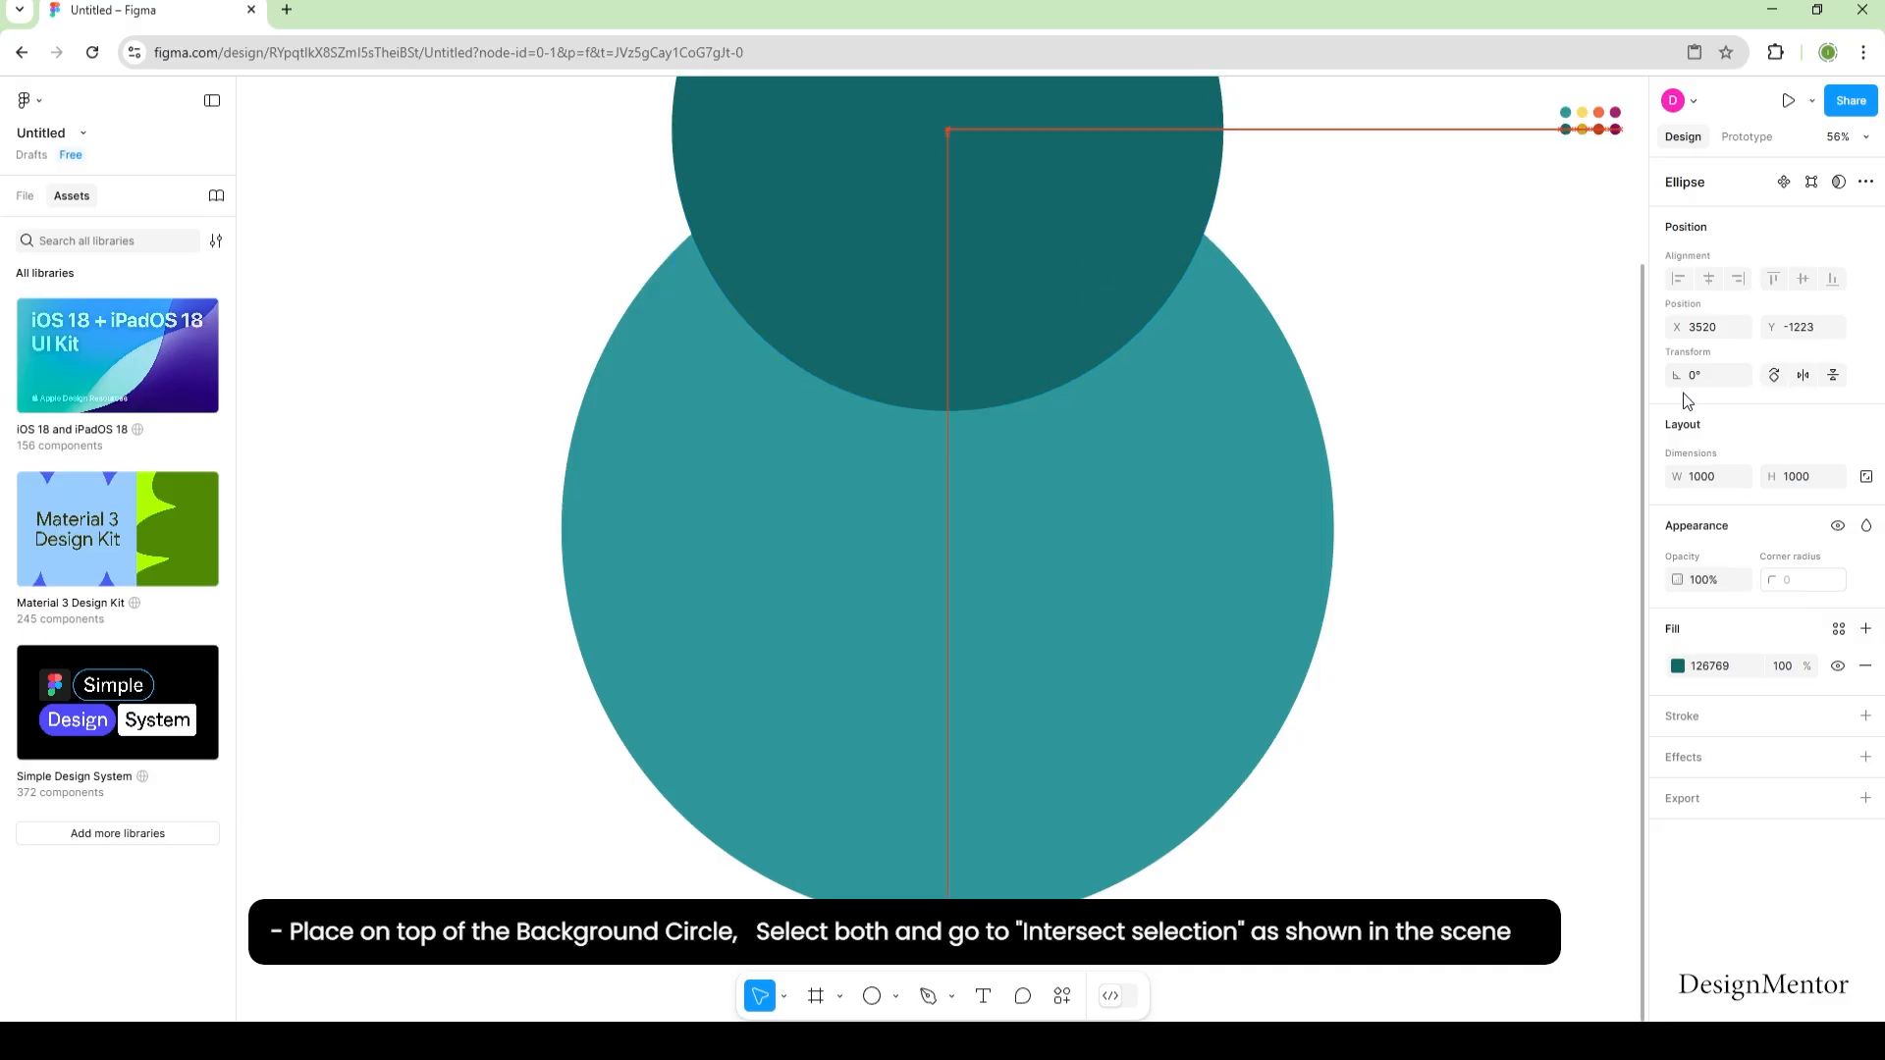
{"action": "key", "text": "shift+Up"}
{"action": "key", "text": "shift+Up"}
{"action": "key", "text": "shift+Up"}
{"action": "key", "text": "shift+Up"}
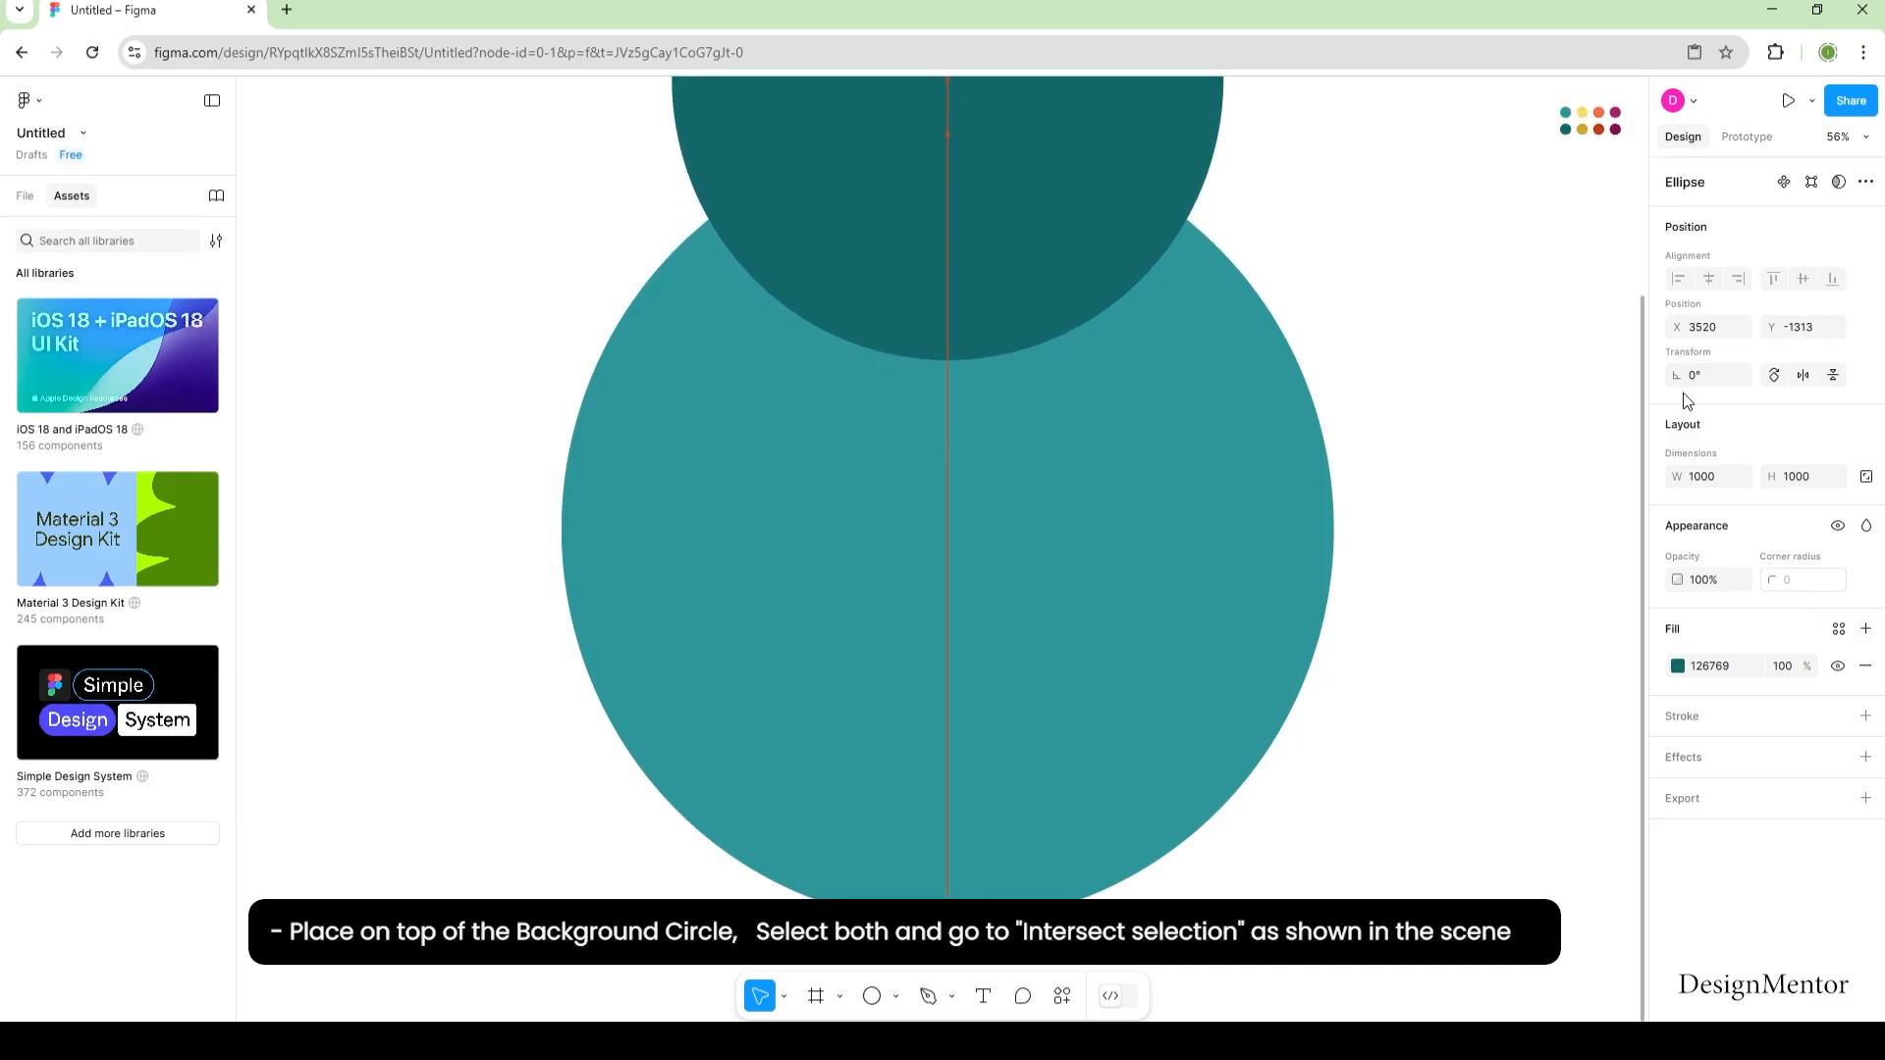
{"action": "left_click", "coordinate": [1508, 345]}
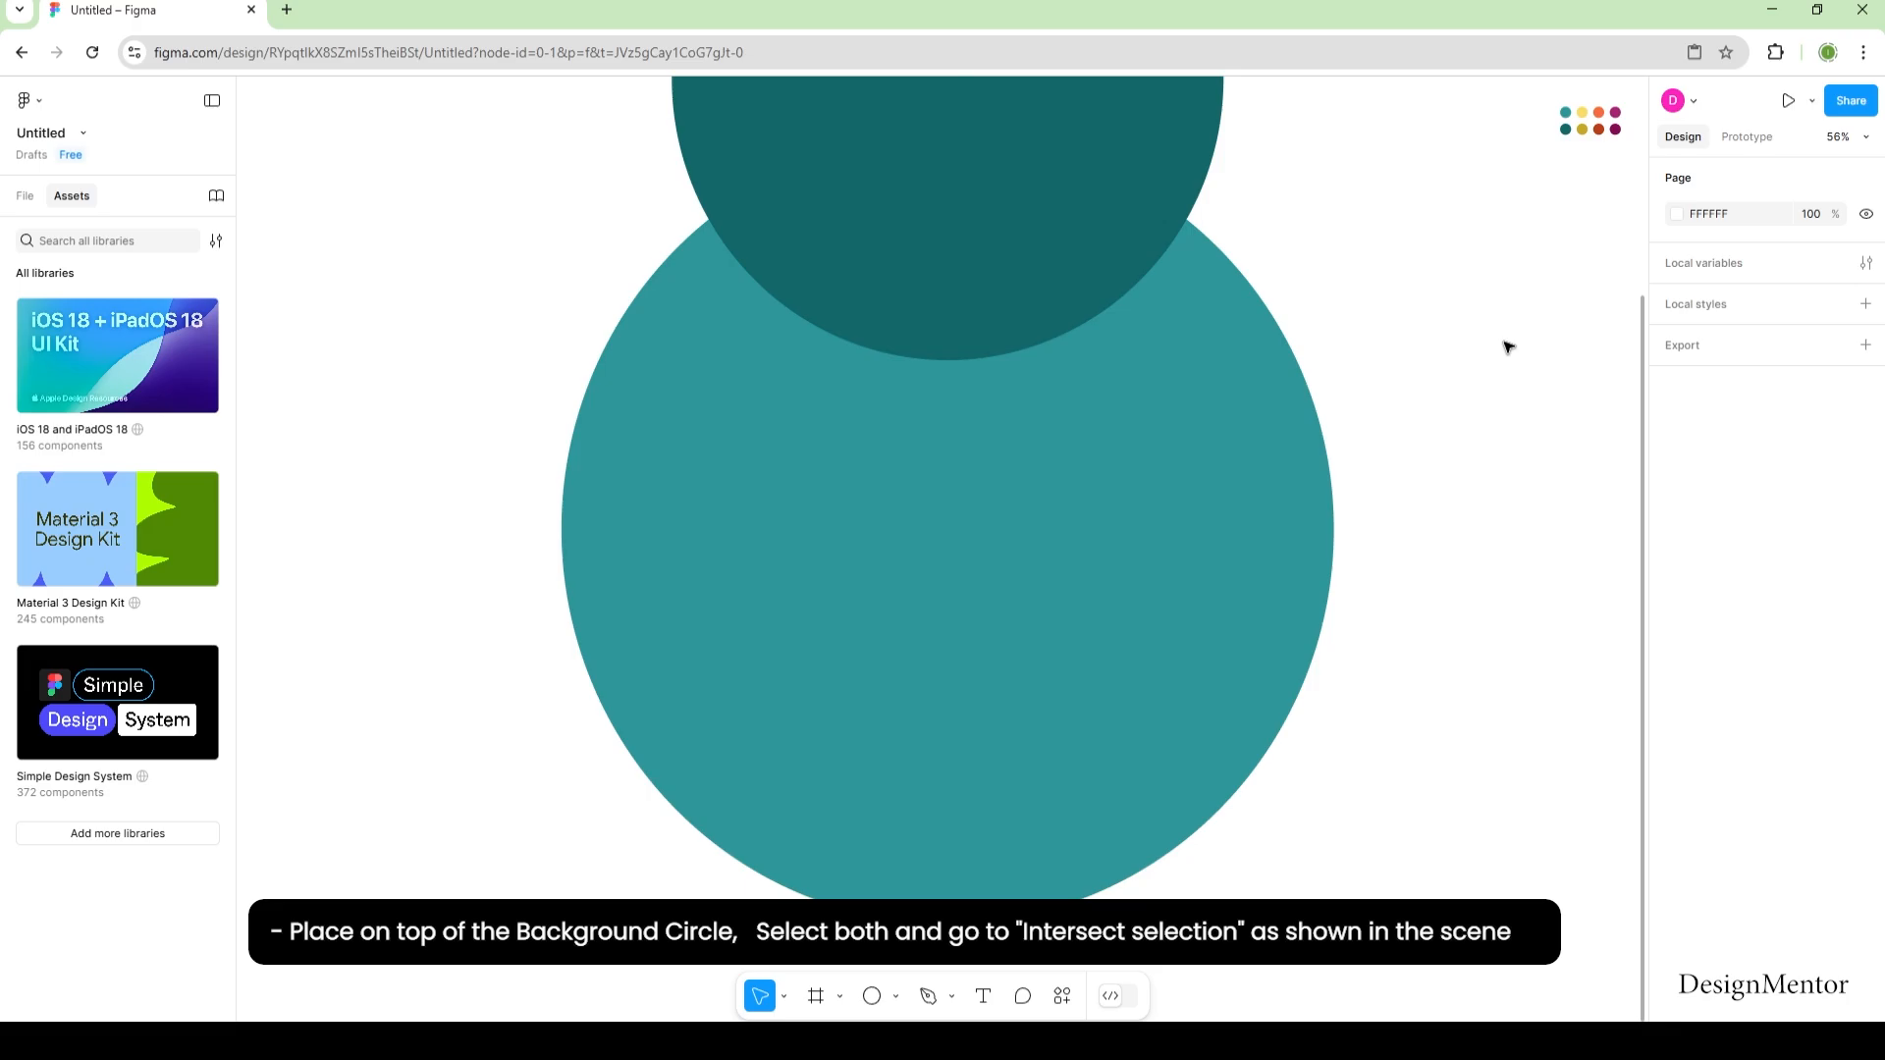
Step: Intersect the dark teal circle with the large background circle to make a lens shape
{"action": "left_click", "coordinate": [1038, 214]}
{"action": "left_click", "coordinate": [1237, 484], "text": "shift"}
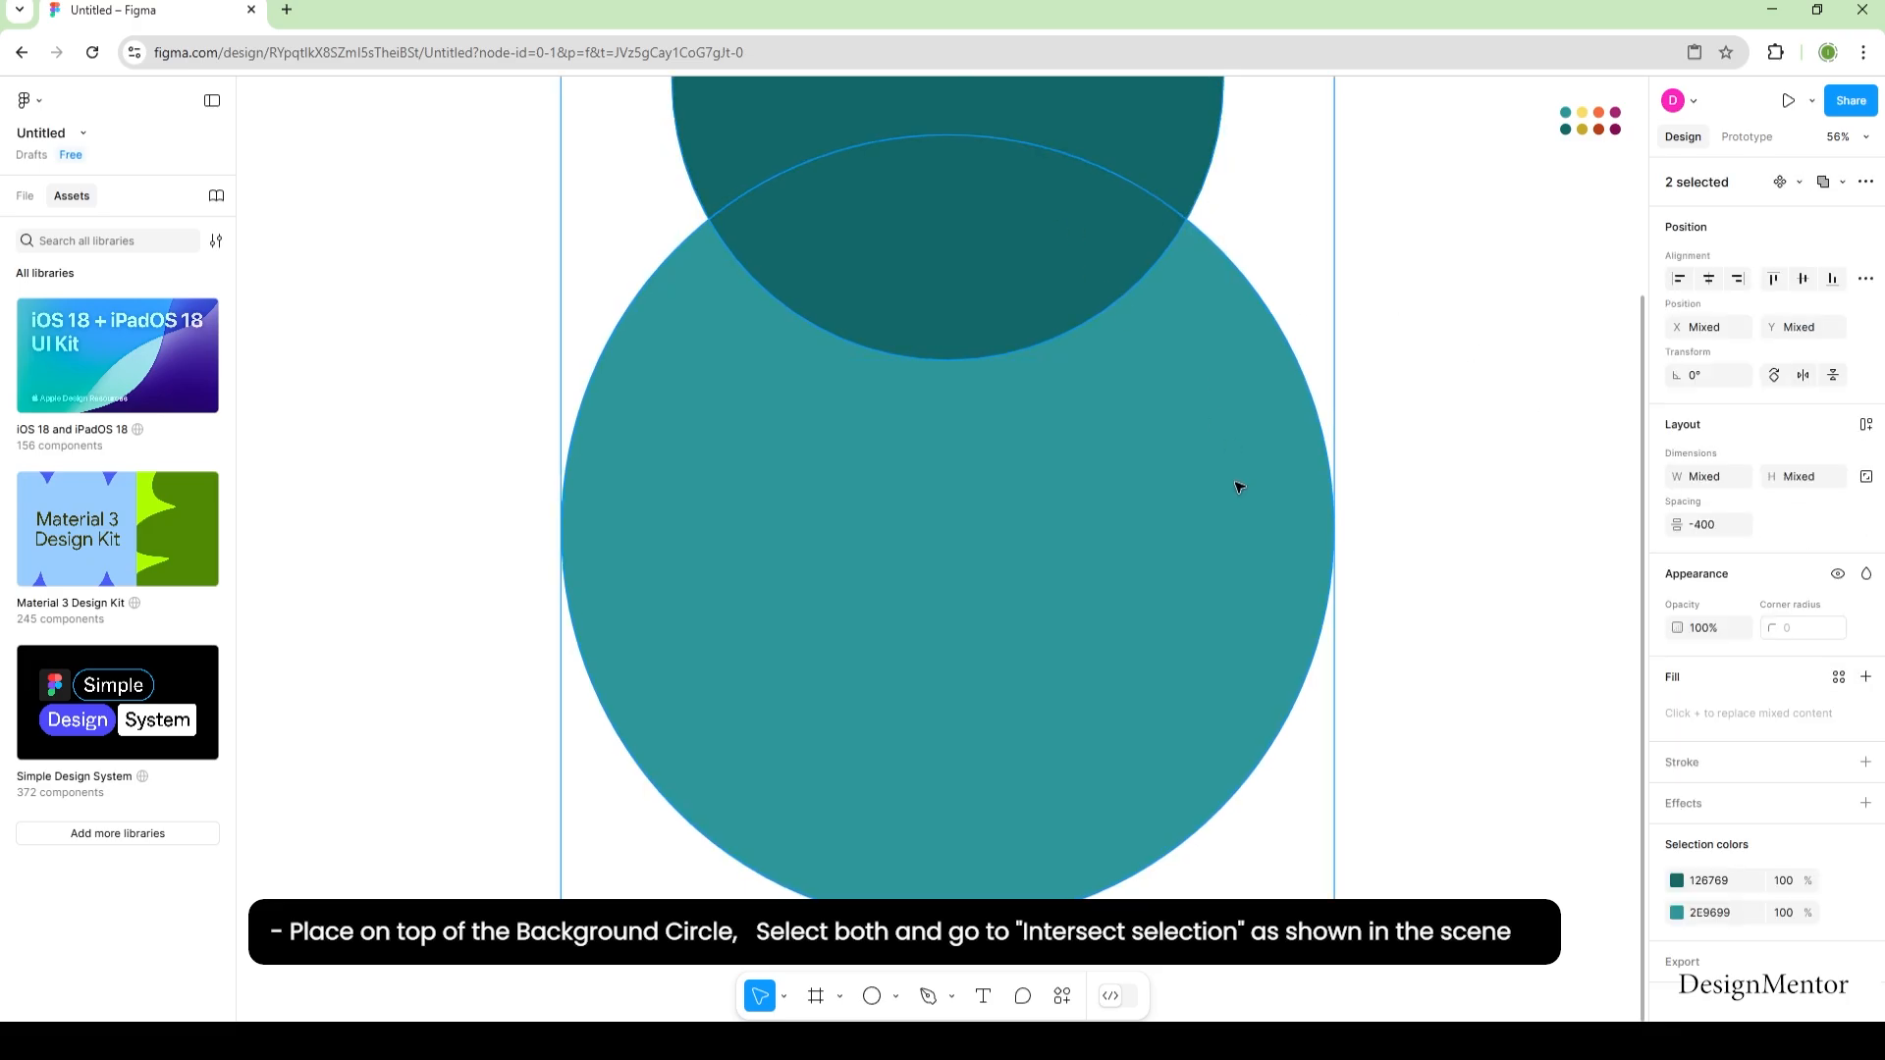
{"action": "left_click", "coordinate": [1842, 185]}
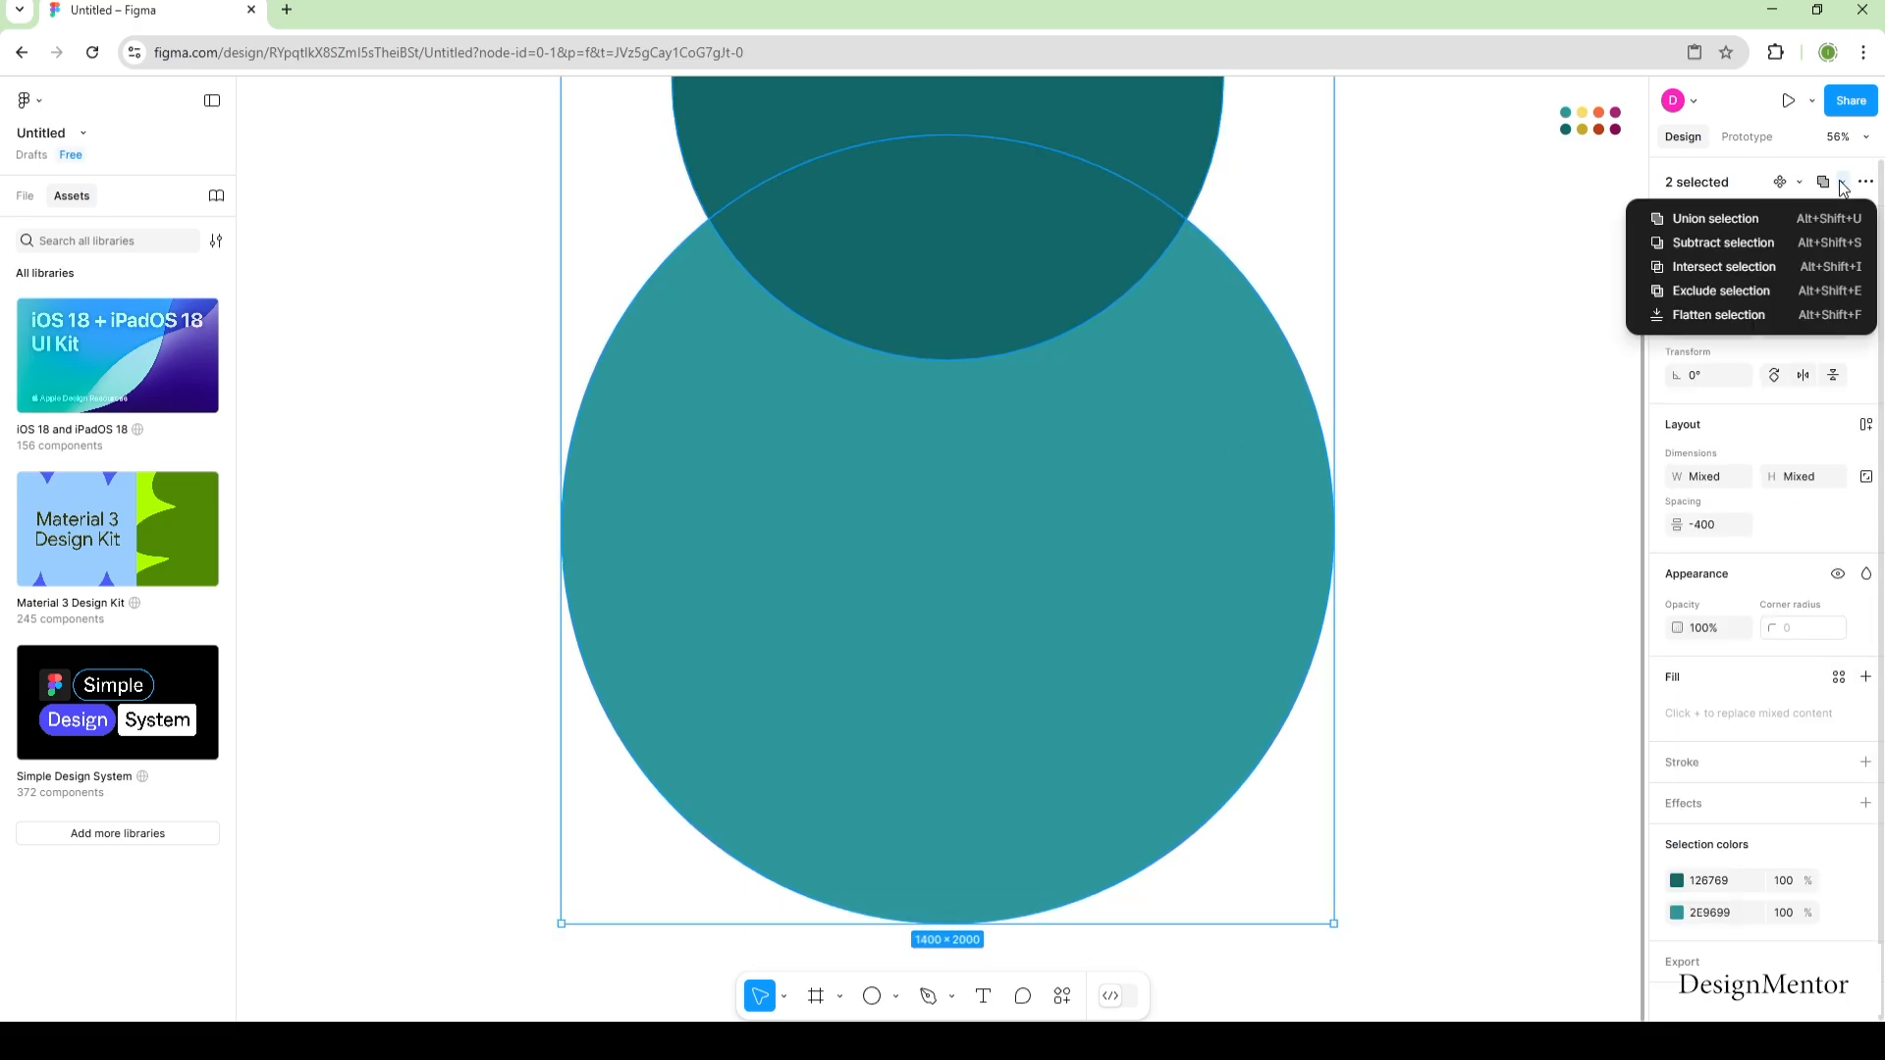
{"action": "left_click", "coordinate": [1723, 267]}
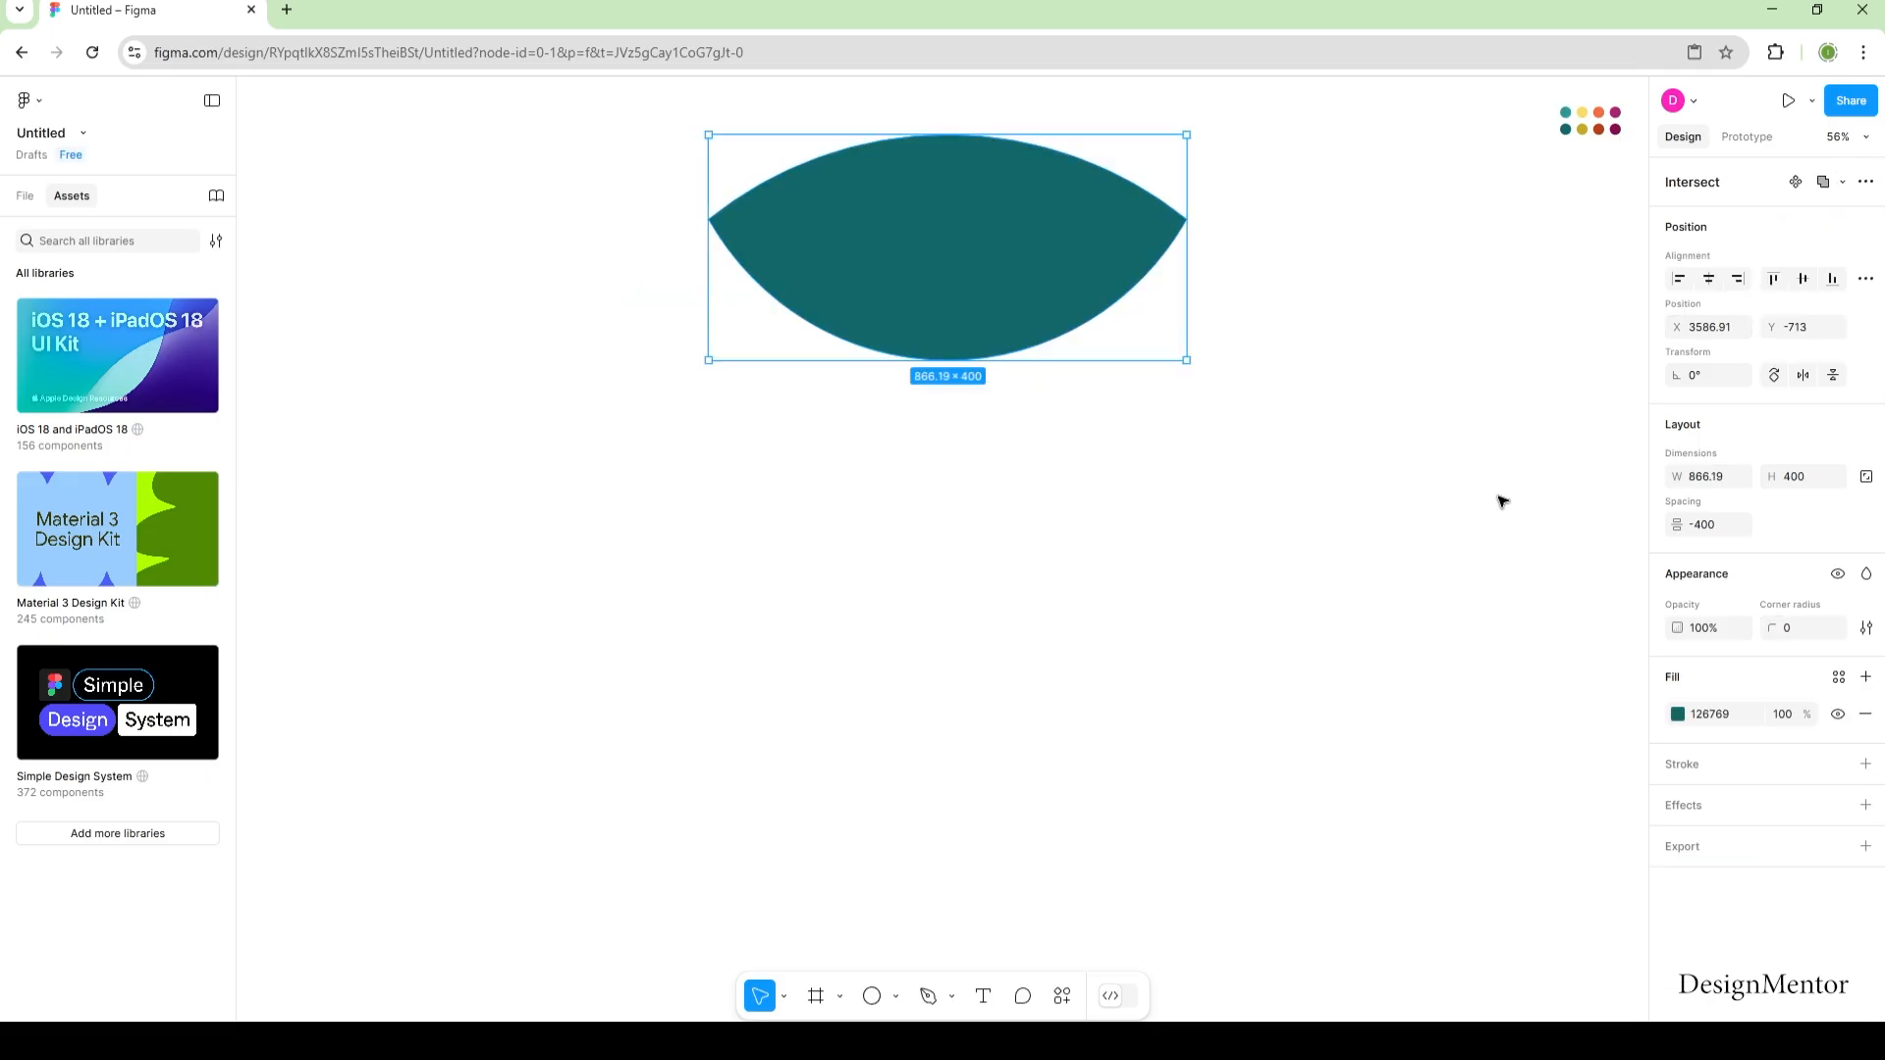
{"action": "left_click", "coordinate": [1501, 502]}
Step: Duplicate the dark teal lens shape in place and move the copy to the left of the original, to X 2686.91
{"action": "right_click", "coordinate": [970, 269]}
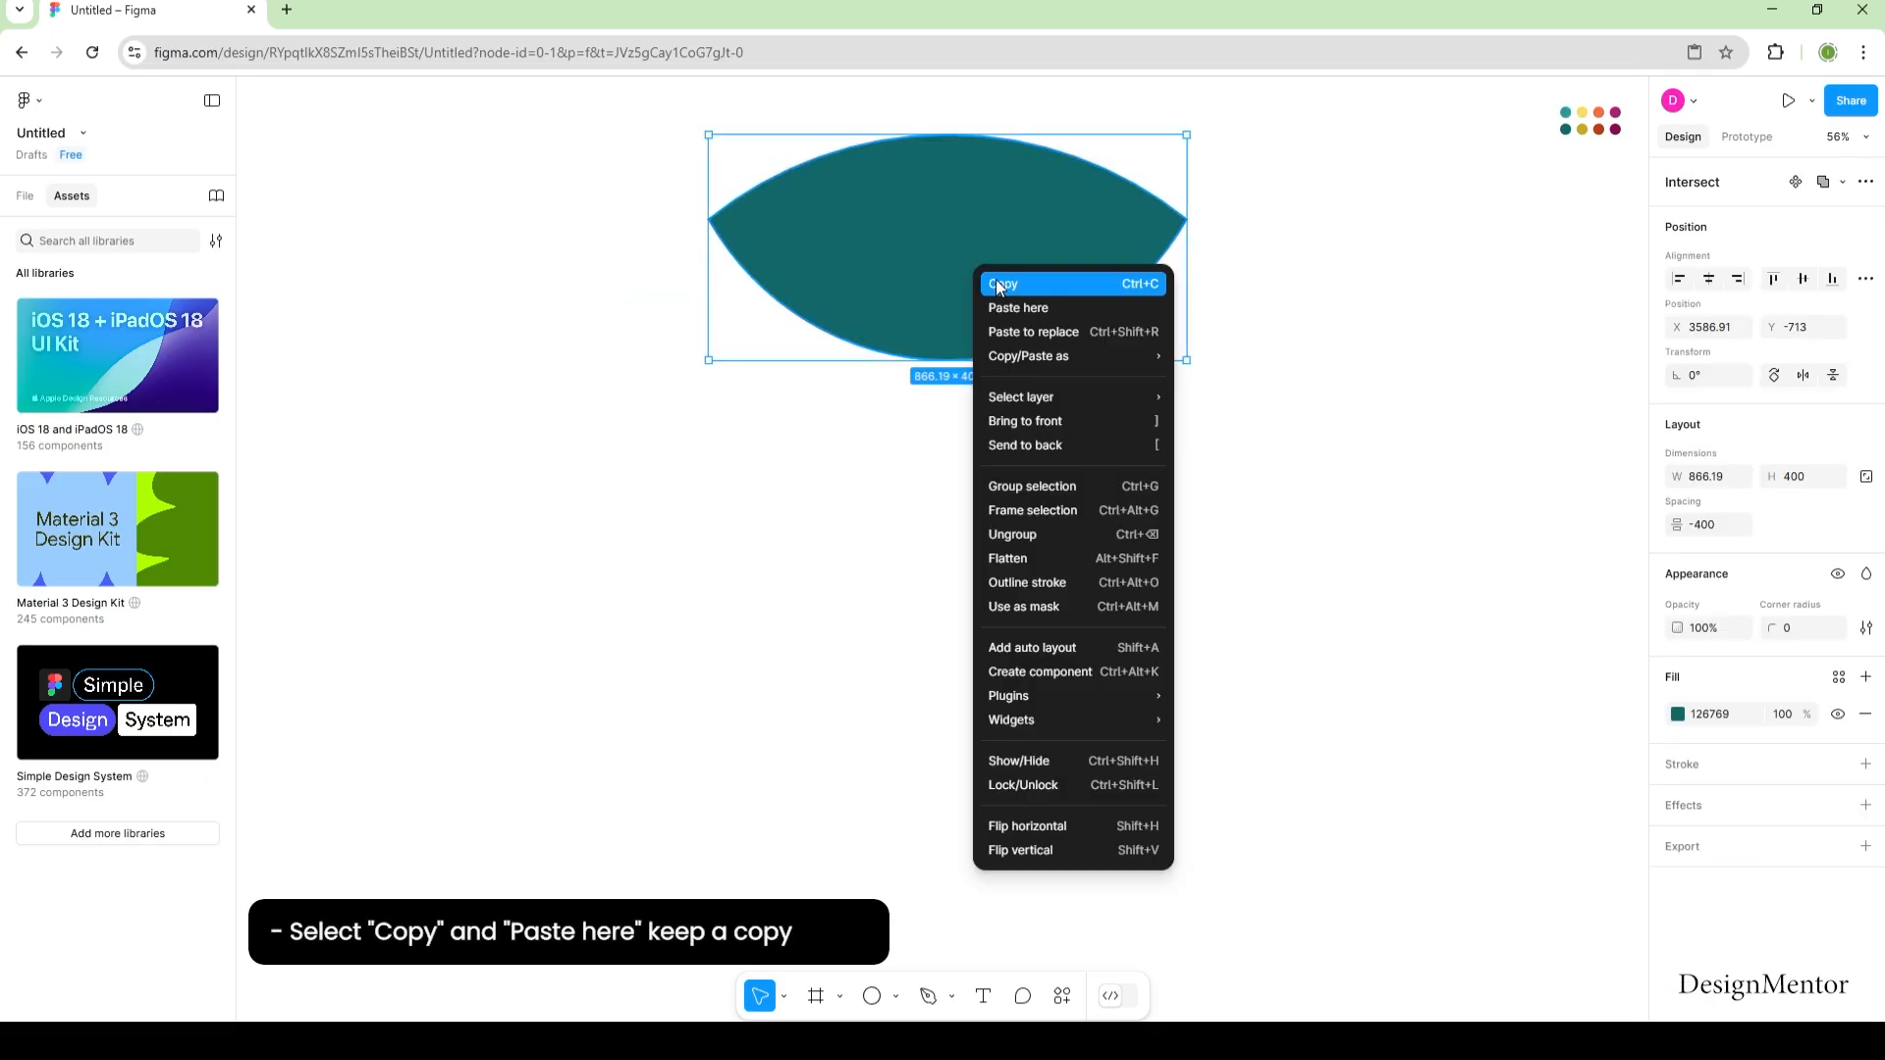
{"action": "left_click", "coordinate": [997, 284]}
{"action": "key", "text": "ctrl+v"}
{"action": "key", "text": "shift+Left"}
{"action": "key", "text": "shift+Left"}
{"action": "key", "text": "shift+Left"}
{"action": "key", "text": "shift+Left"}
{"action": "key", "text": "shift+Left"}
{"action": "key", "text": "shift+Left"}
{"action": "key", "text": "shift+Left"}
{"action": "key", "text": "shift+Left"}
{"action": "key", "text": "shift+Left"}
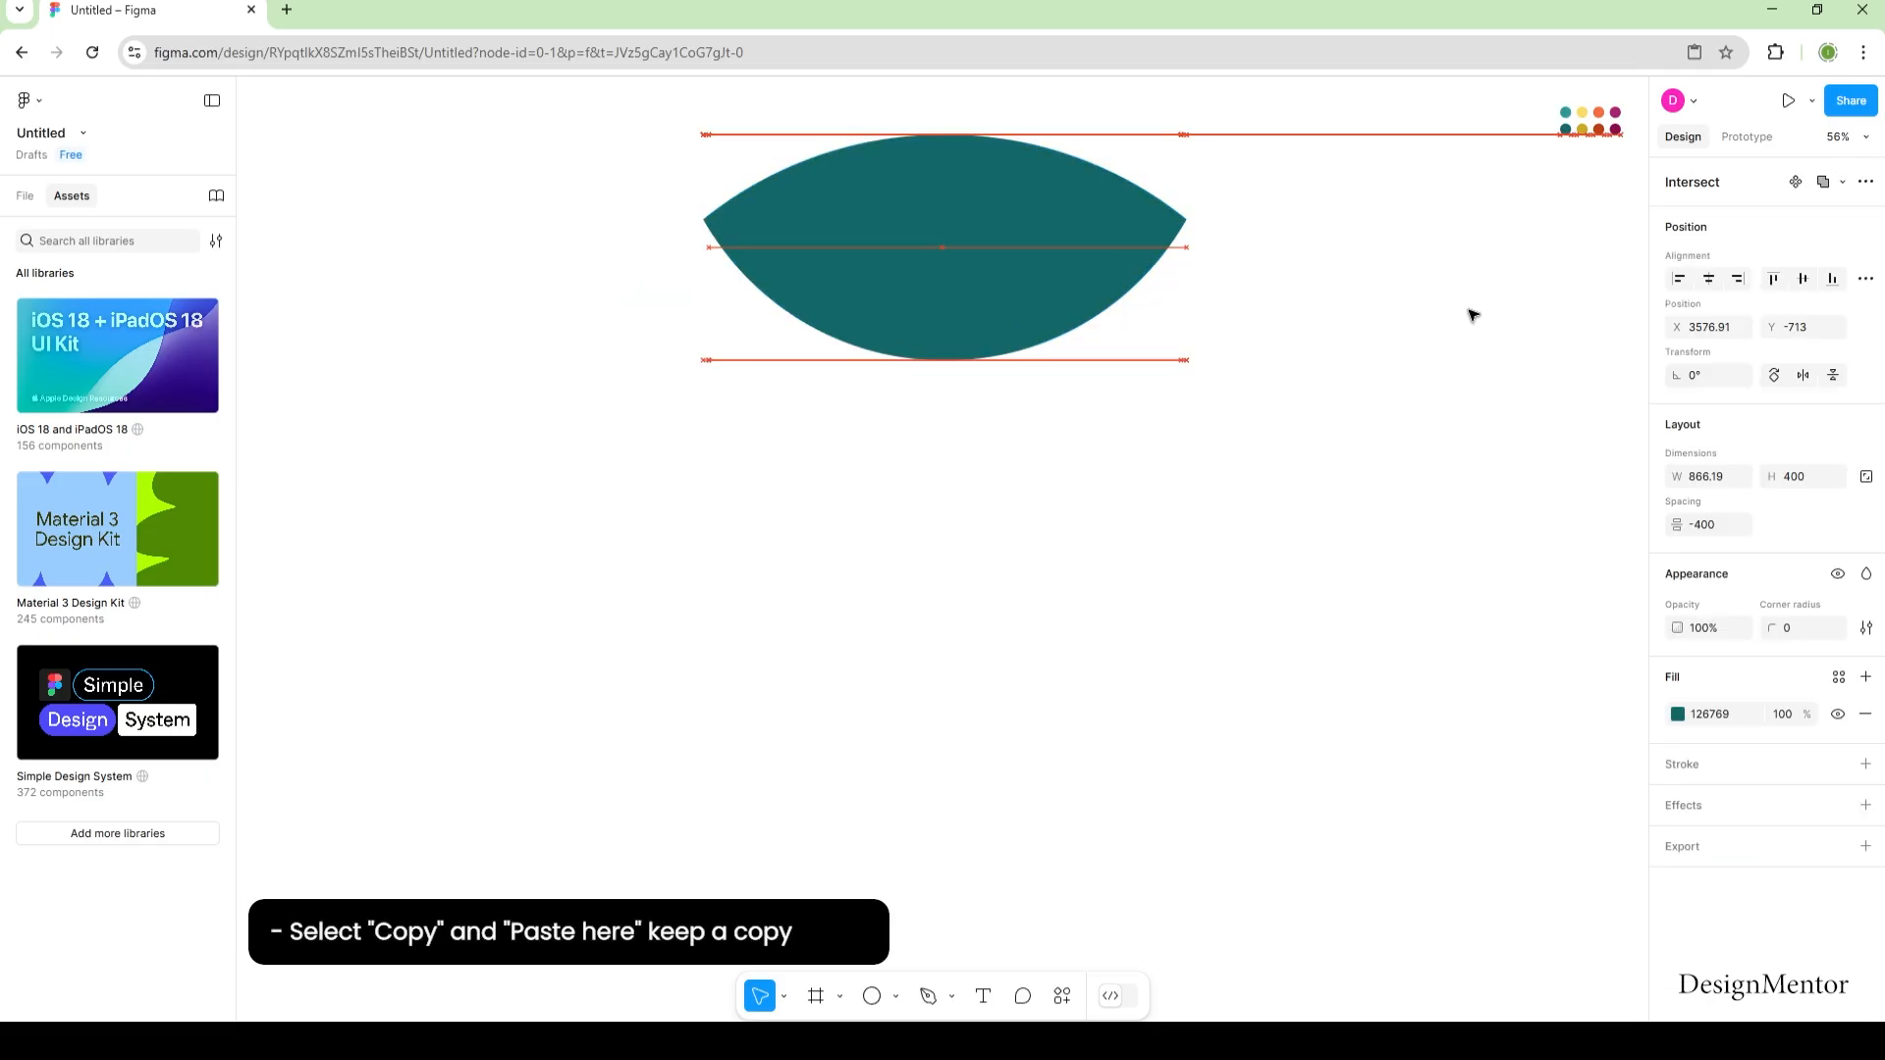
{"action": "key", "text": "shift+Left"}
{"action": "key", "text": "shift+Left"}
{"action": "key", "text": "shift+Left"}
{"action": "key", "text": "shift+Left"}
{"action": "key", "text": "shift+Left"}
{"action": "key", "text": "shift+Left"}
{"action": "key", "text": "shift+Left"}
{"action": "key", "text": "shift+Left"}
{"action": "key", "text": "shift+Left"}
{"action": "key", "text": "shift+Left"}
{"action": "key", "text": "shift+Left"}
{"action": "key", "text": "shift+Left"}
{"action": "key", "text": "shift+Left"}
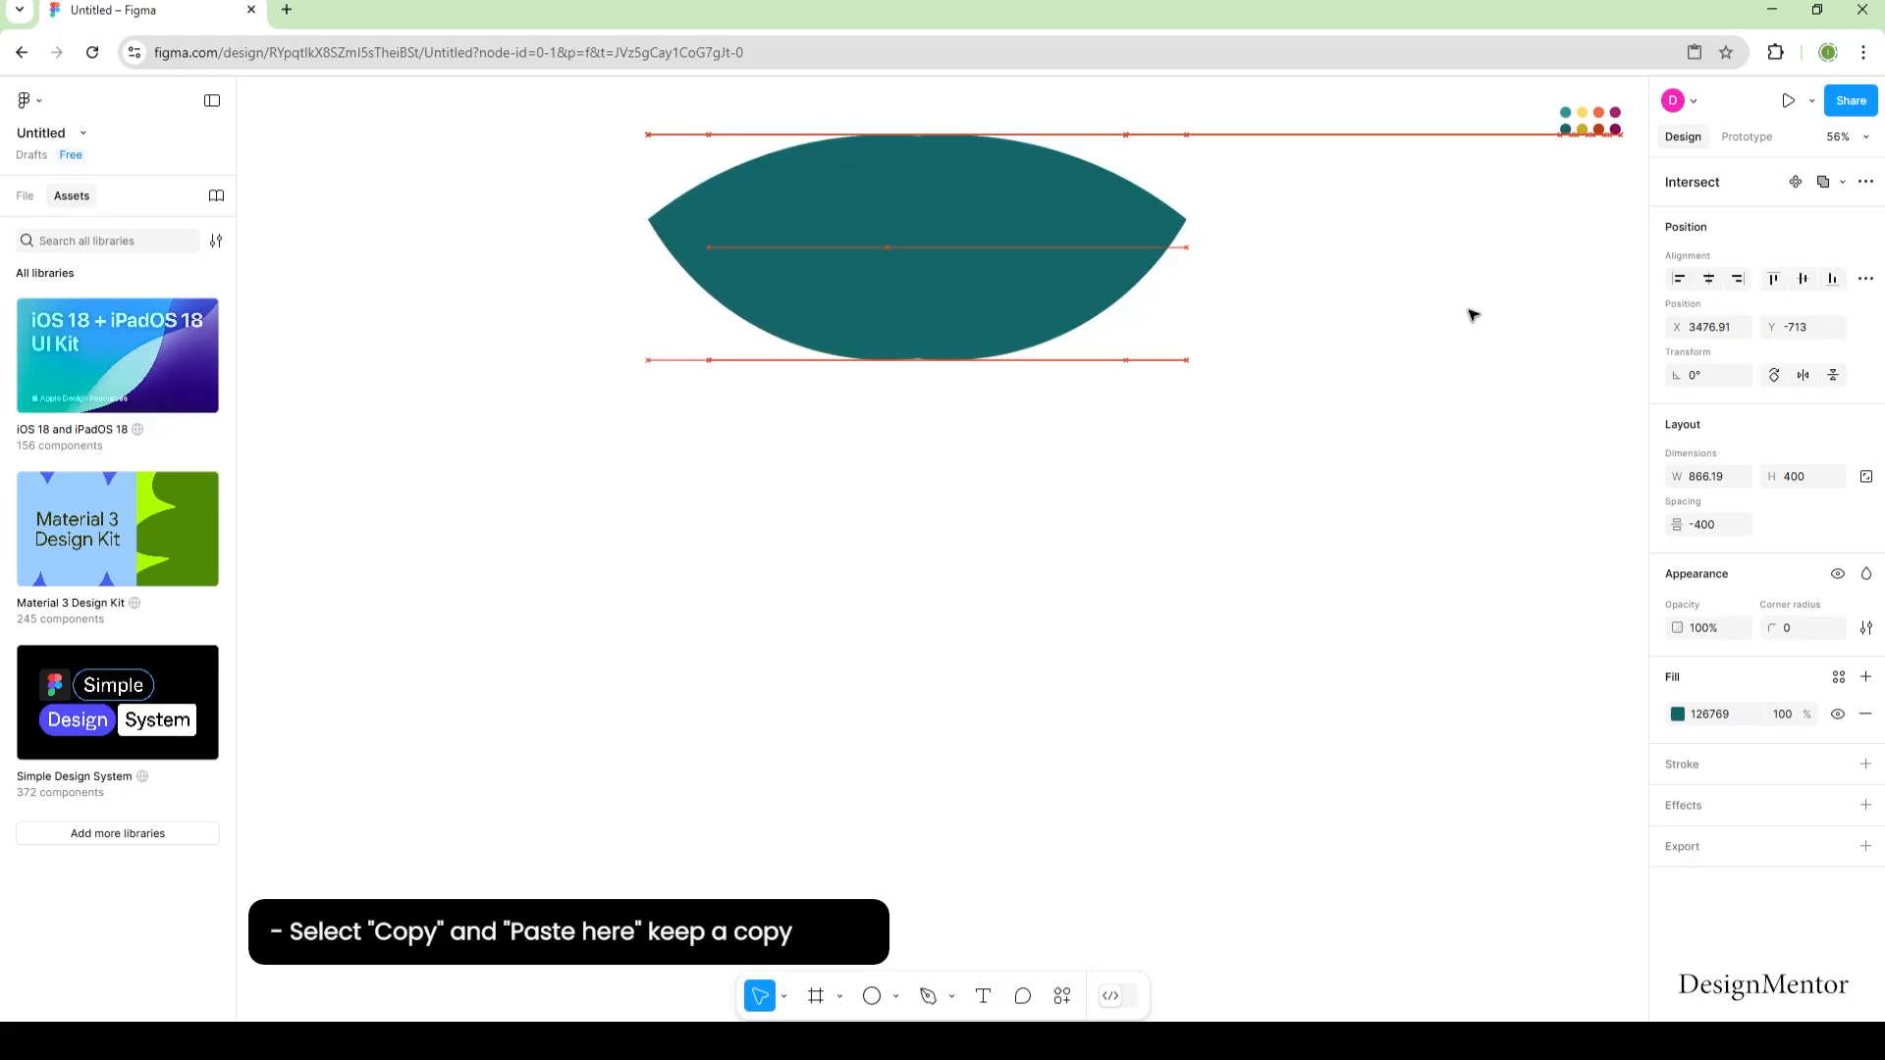
{"action": "key", "text": "shift+Left"}
{"action": "key", "text": "shift+Left"}
{"action": "key", "text": "shift+Left"}
{"action": "key", "text": "shift+Left"}
{"action": "key", "text": "shift+Left"}
{"action": "key", "text": "shift+Left"}
{"action": "key", "text": "shift+Left"}
{"action": "key", "text": "shift+Left"}
{"action": "key", "text": "shift+Left"}
{"action": "key", "text": "shift+Left"}
{"action": "key", "text": "shift+Left"}
{"action": "key", "text": "shift+Left"}
{"action": "key", "text": "shift+Left"}
{"action": "key", "text": "shift+Left"}
{"action": "key", "text": "shift+Left"}
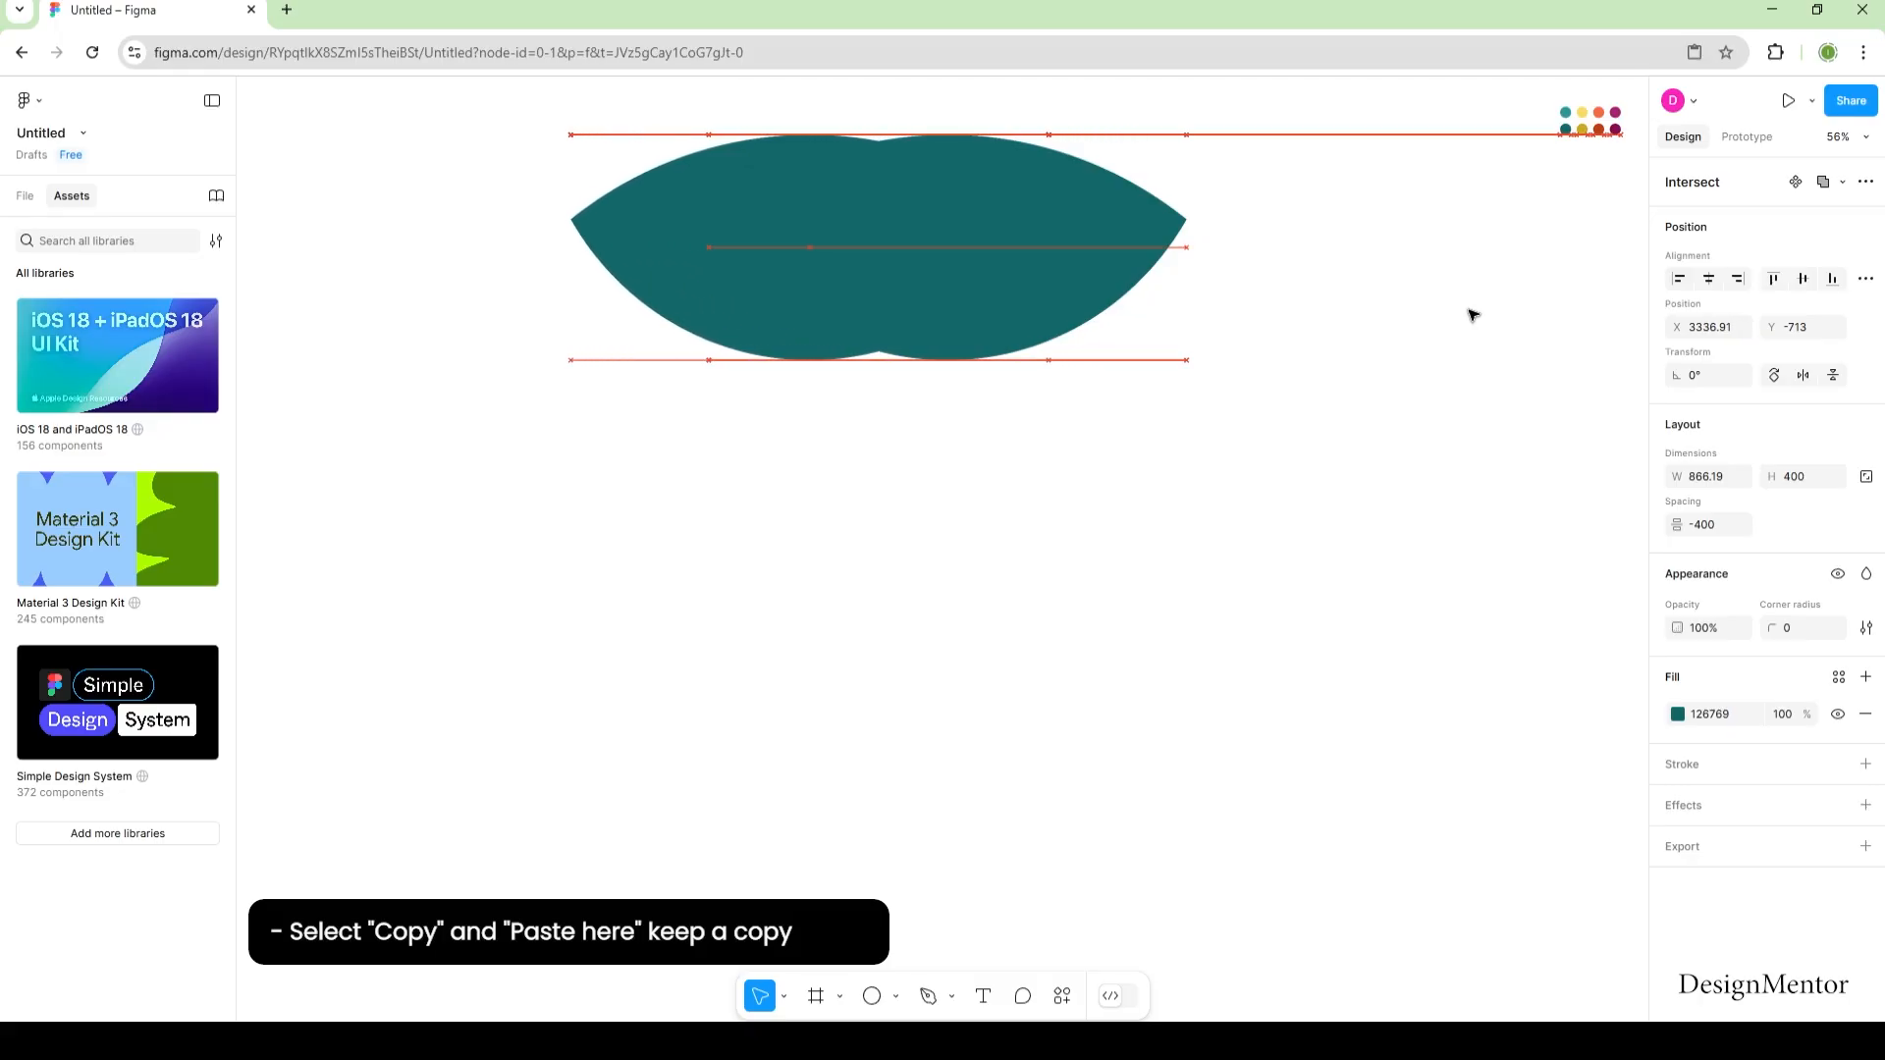
{"action": "key", "text": "shift+Left"}
{"action": "key", "text": "shift+Left"}
{"action": "key", "text": "shift+Left"}
{"action": "key", "text": "shift+Left"}
{"action": "key", "text": "shift+Left"}
{"action": "key", "text": "shift+Left"}
{"action": "key", "text": "shift+Left"}
{"action": "key", "text": "shift+Left"}
{"action": "key", "text": "shift+Left"}
{"action": "key", "text": "shift+Left"}
{"action": "key", "text": "shift+Left"}
{"action": "key", "text": "shift+Left"}
{"action": "key", "text": "shift+Left"}
{"action": "key", "text": "shift+Left"}
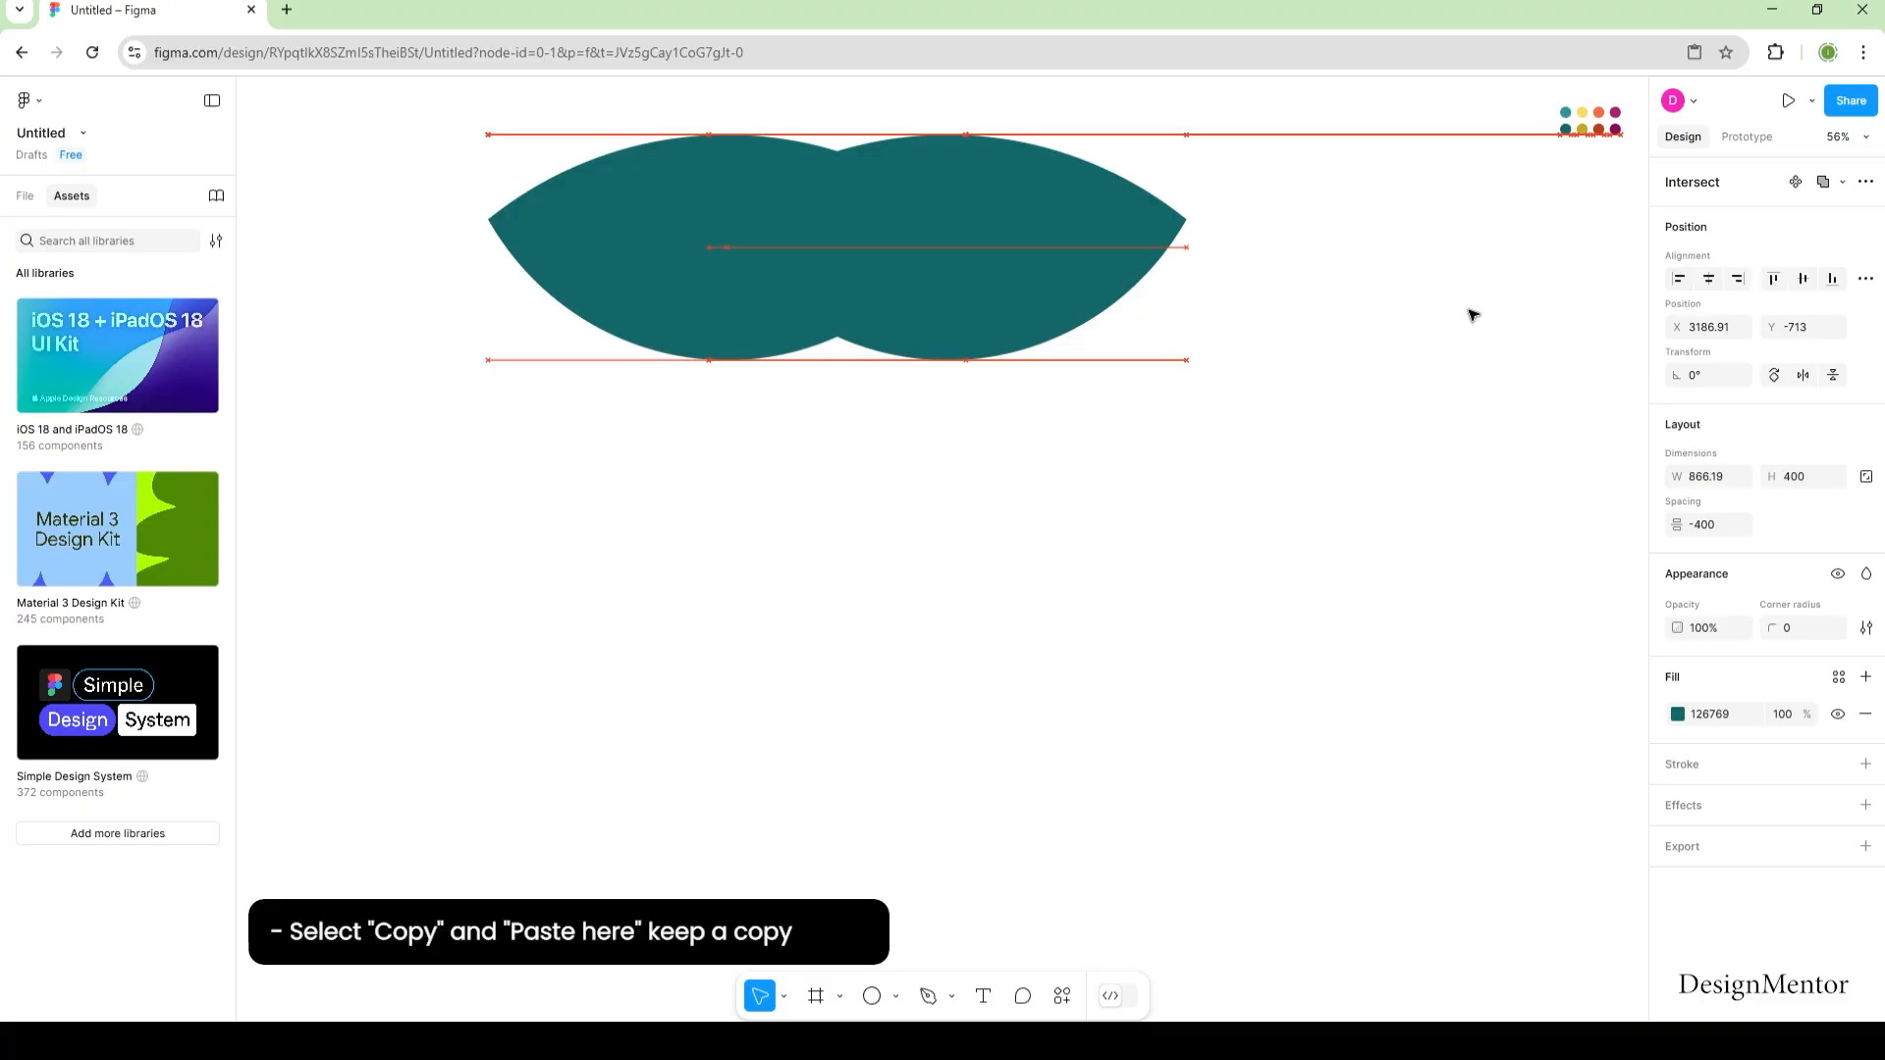
{"action": "key", "text": "shift+Left"}
{"action": "key", "text": "shift+Left"}
{"action": "key", "text": "shift+Left"}
{"action": "key", "text": "shift+Left"}
{"action": "key", "text": "shift+Left"}
{"action": "key", "text": "shift+Left"}
{"action": "key", "text": "shift+Left"}
{"action": "key", "text": "shift+Left"}
{"action": "key", "text": "shift+Left"}
{"action": "key", "text": "shift+Left"}
{"action": "key", "text": "shift+Left"}
{"action": "key", "text": "shift+Left"}
{"action": "key", "text": "shift+Left"}
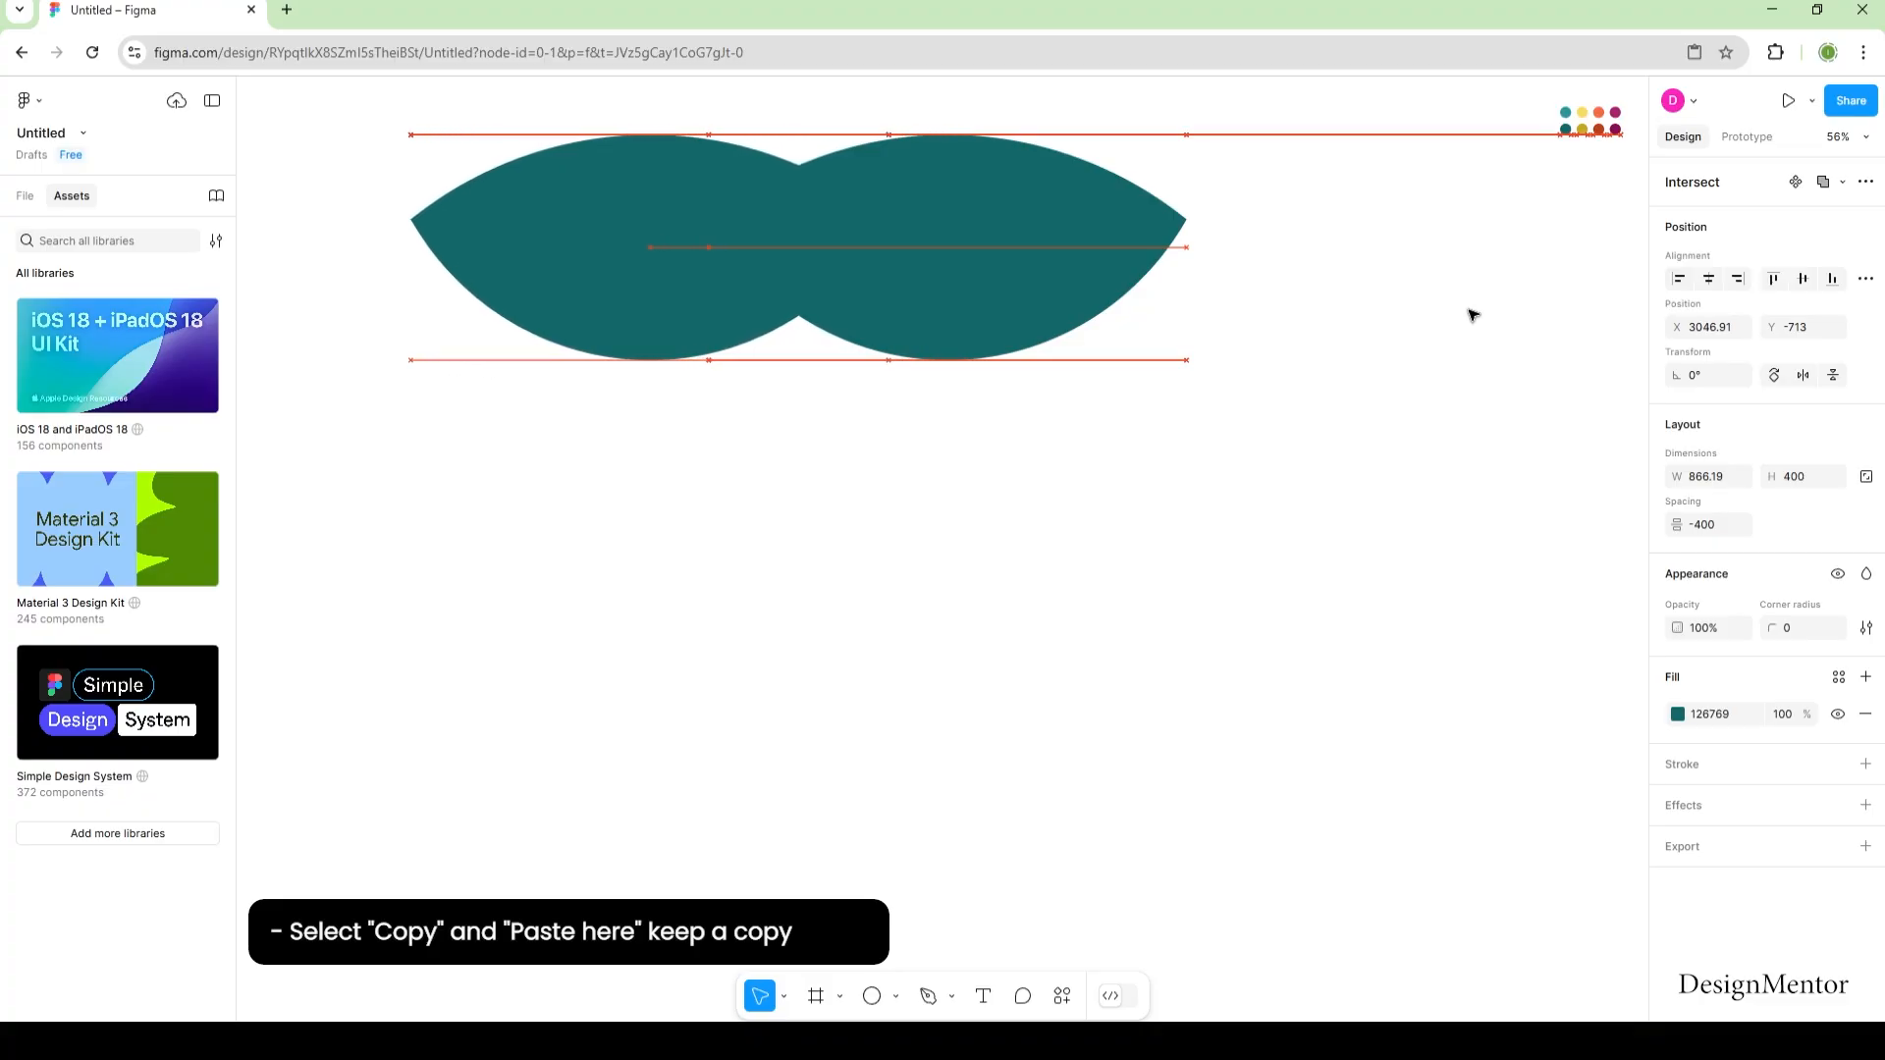
{"action": "key", "text": "shift+Left"}
{"action": "key", "text": "shift+Left"}
{"action": "key", "text": "shift+Left"}
{"action": "key", "text": "shift+Left"}
{"action": "key", "text": "shift+Left"}
{"action": "key", "text": "shift+Left"}
{"action": "key", "text": "shift+Left"}
{"action": "key", "text": "shift+Left"}
{"action": "key", "text": "shift+Left"}
{"action": "key", "text": "shift+Left"}
{"action": "key", "text": "shift+Left"}
{"action": "key", "text": "shift+Left"}
{"action": "key", "text": "shift+Left"}
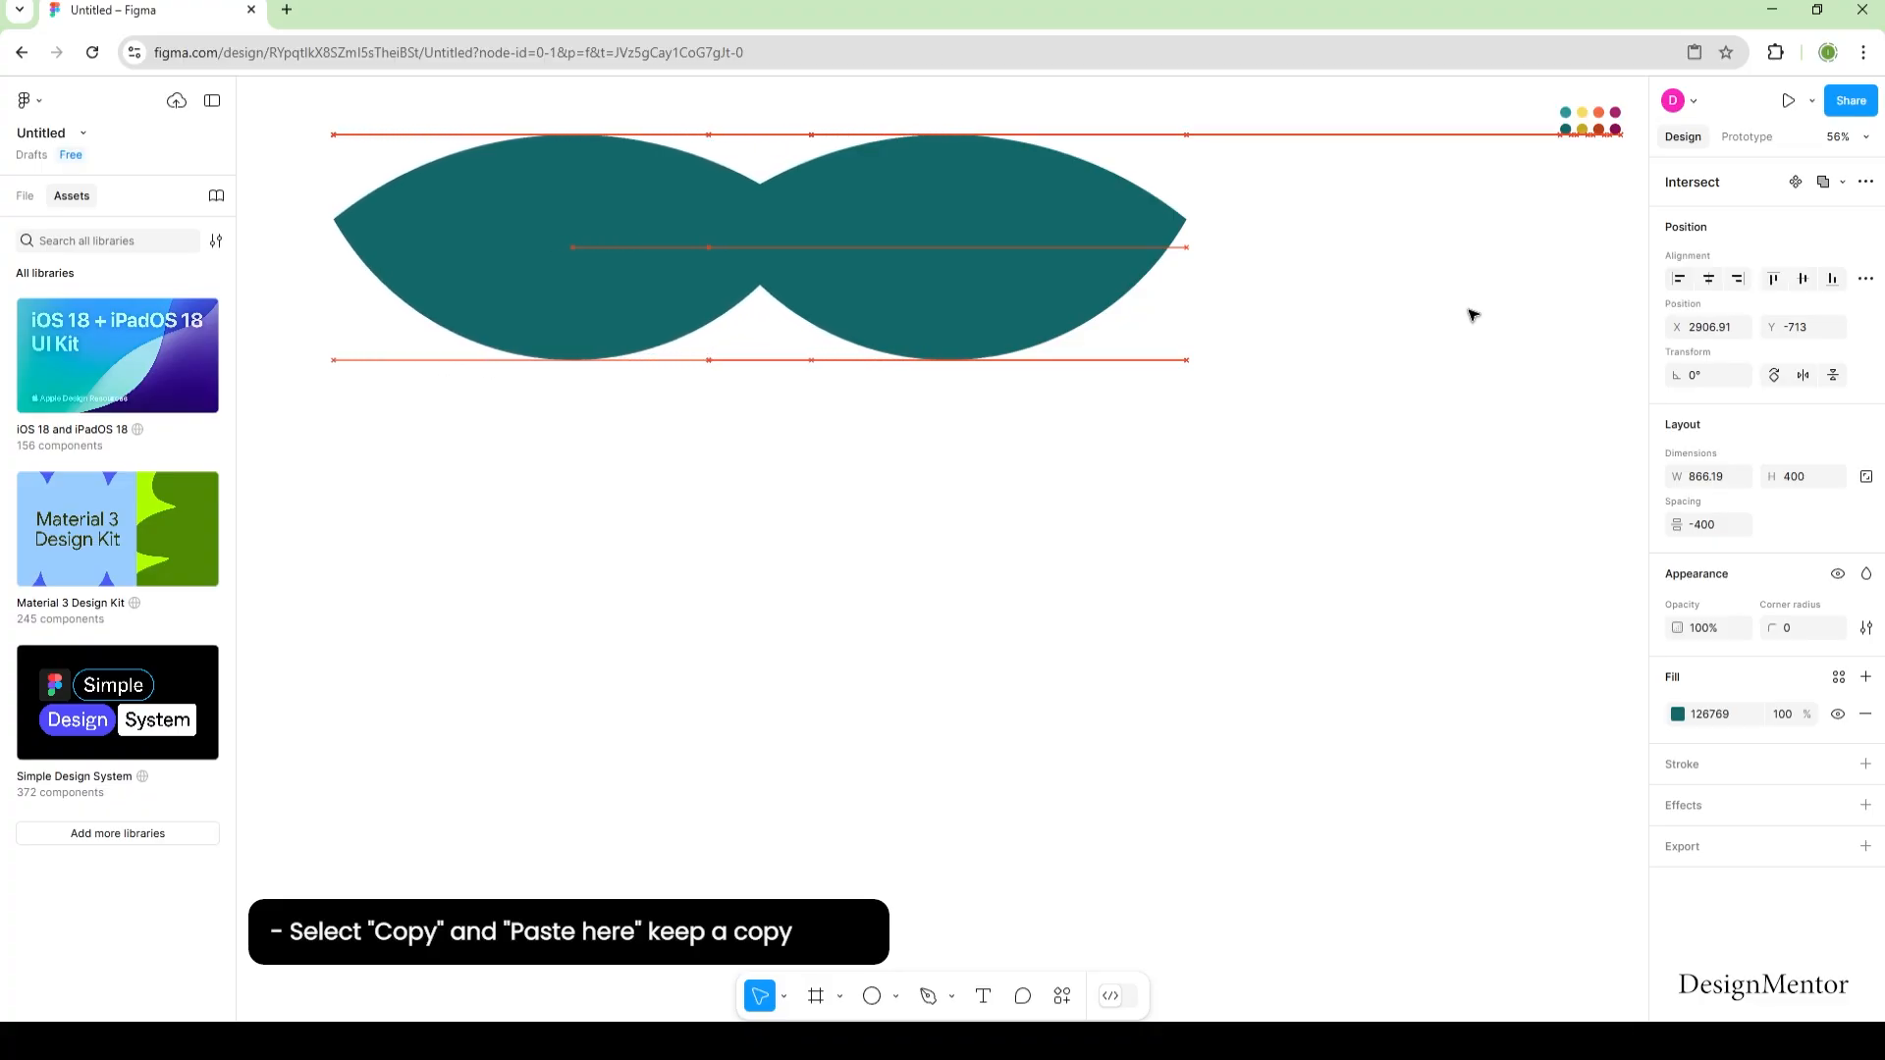
{"action": "key", "text": "shift+Left"}
{"action": "key", "text": "shift+Left"}
{"action": "key", "text": "shift+Left"}
{"action": "key", "text": "shift+Left"}
{"action": "key", "text": "shift+Left"}
{"action": "key", "text": "shift+Left"}
{"action": "key", "text": "shift+Left"}
{"action": "key", "text": "shift+Left"}
{"action": "key", "text": "shift+Left"}
{"action": "key", "text": "shift+Left"}
{"action": "key", "text": "shift+Left"}
{"action": "key", "text": "shift+Left"}
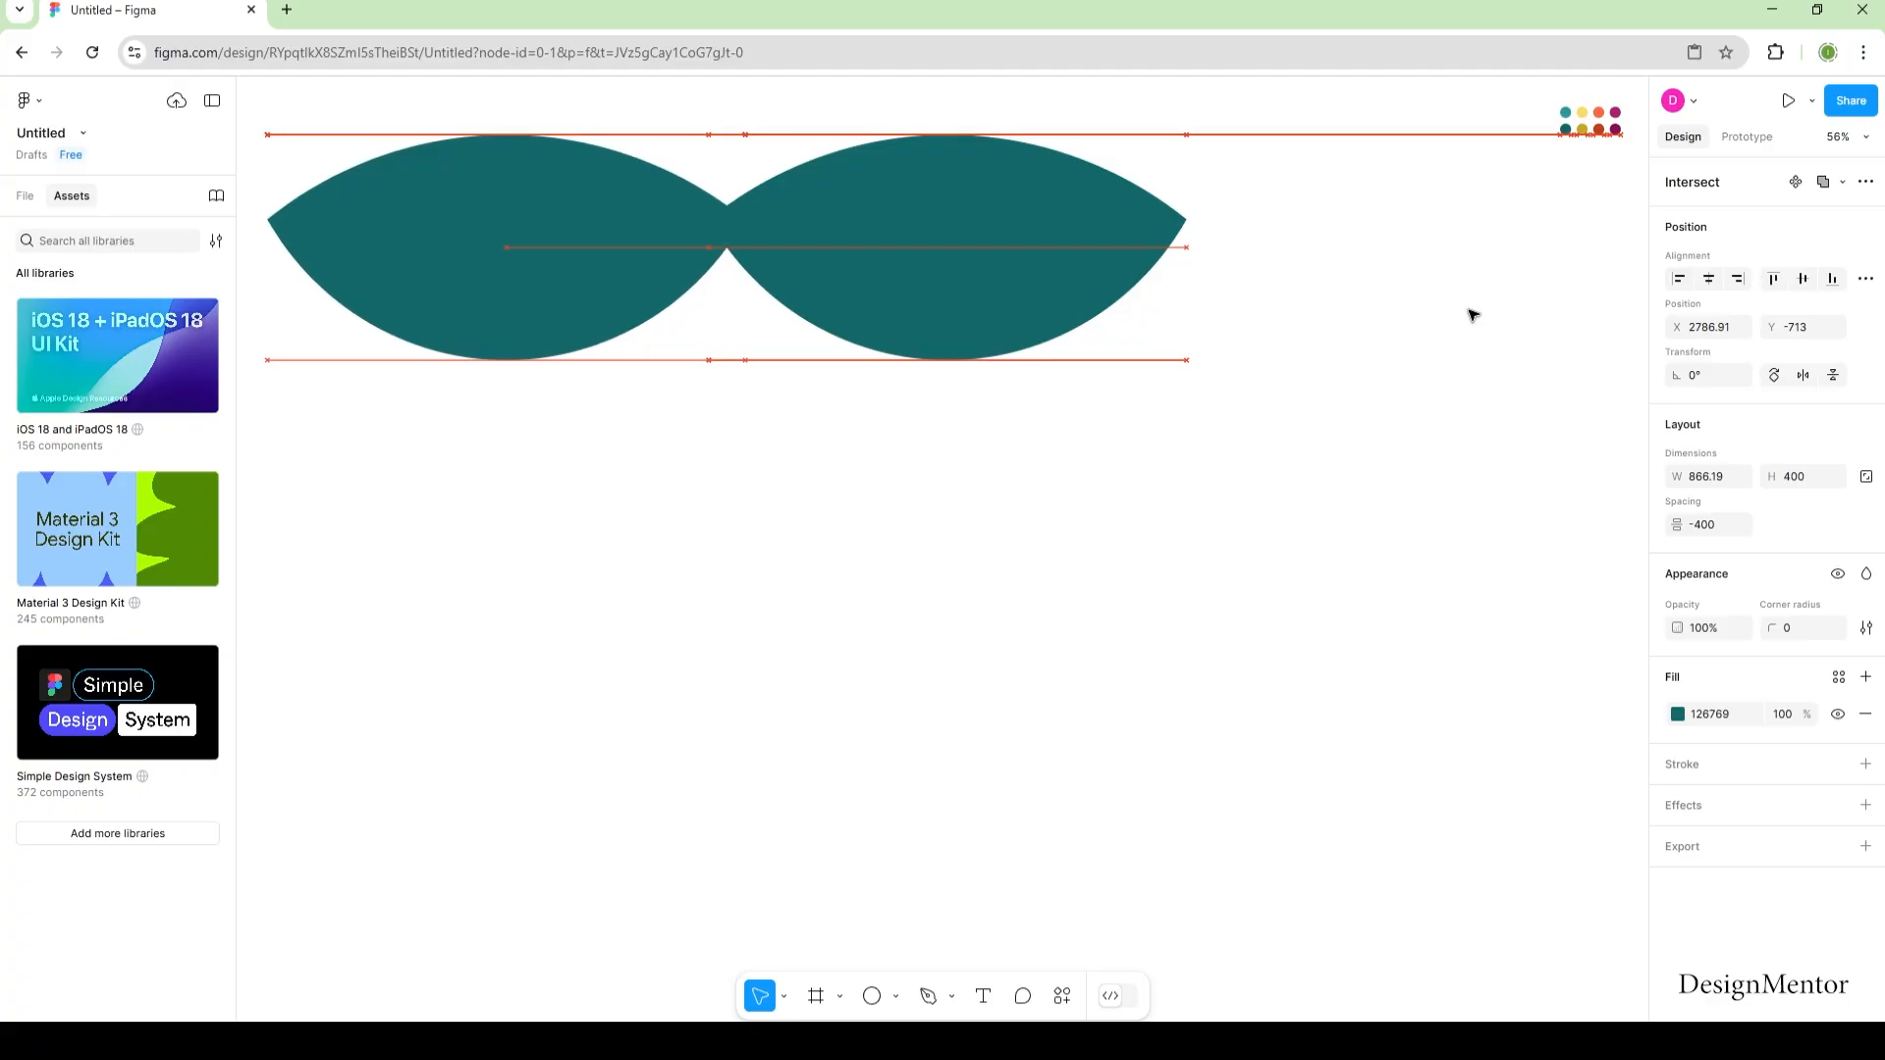
{"action": "key", "text": "shift+Left"}
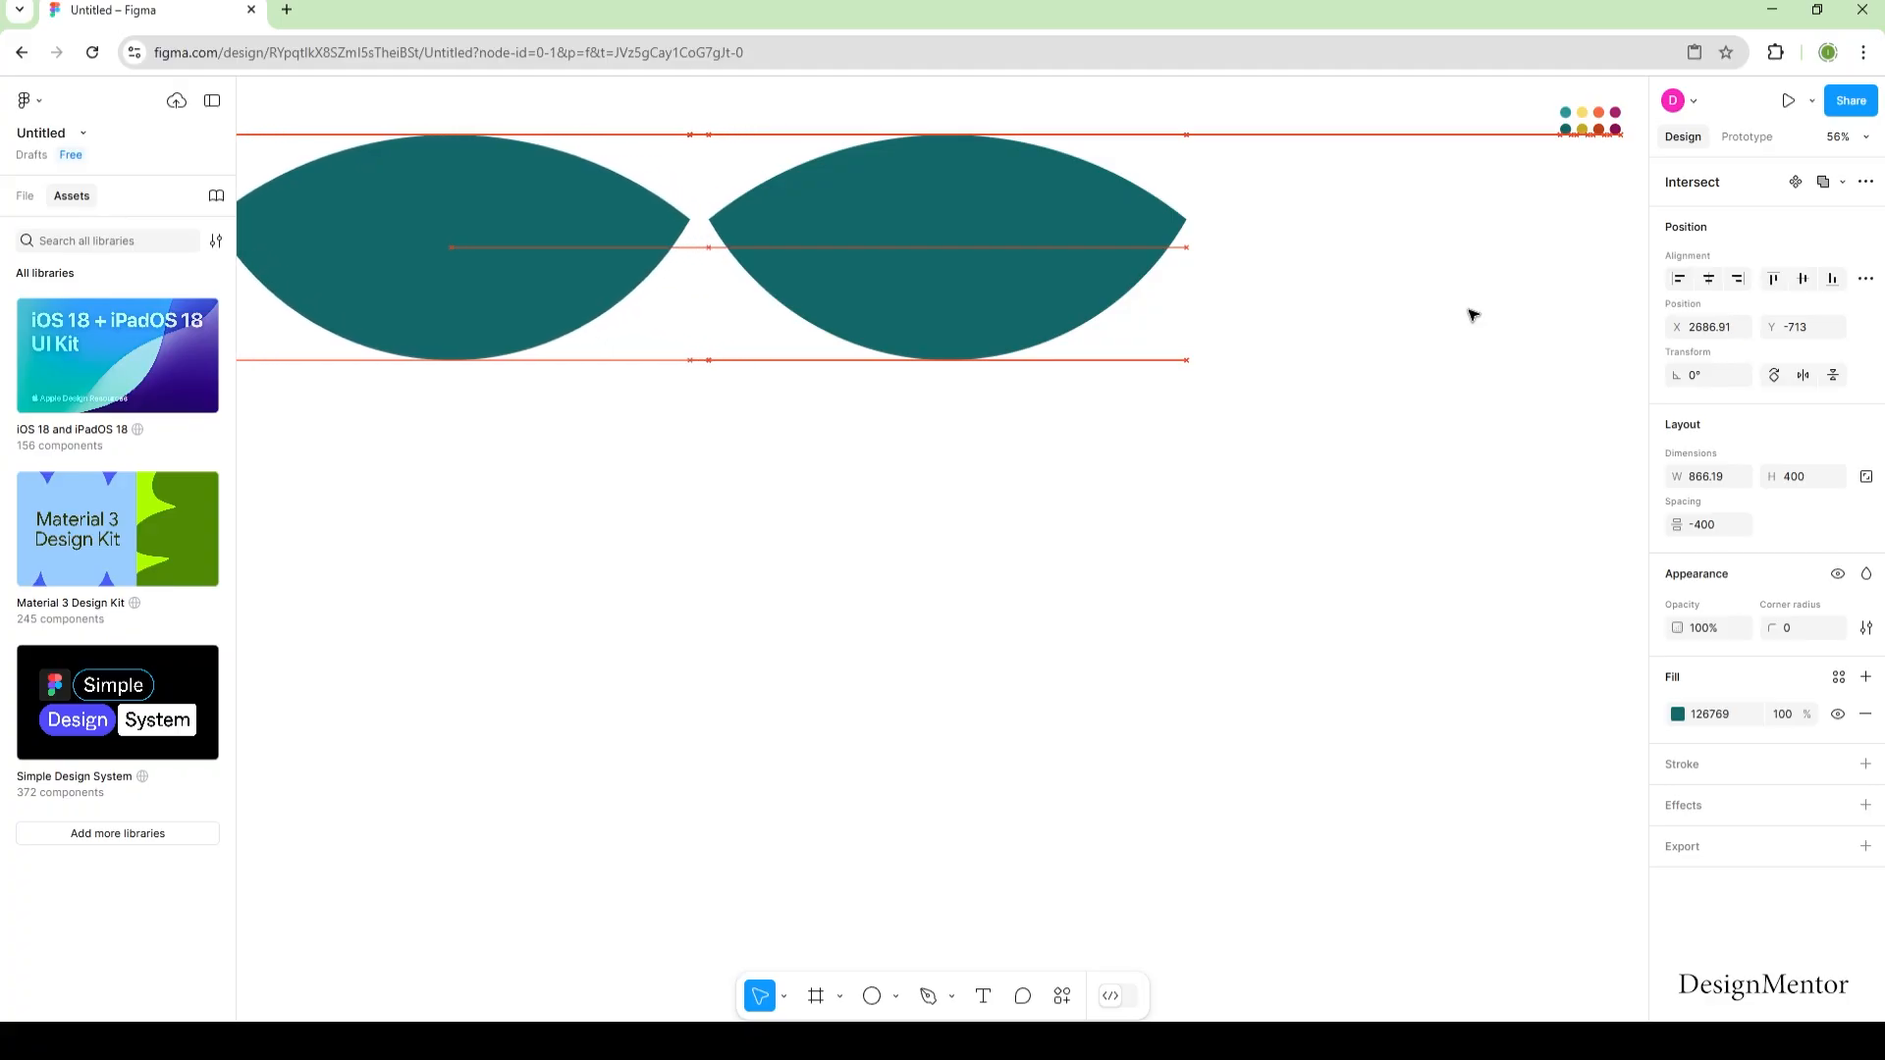
{"action": "left_click", "coordinate": [1469, 315]}
{"action": "left_click", "coordinate": [1047, 286]}
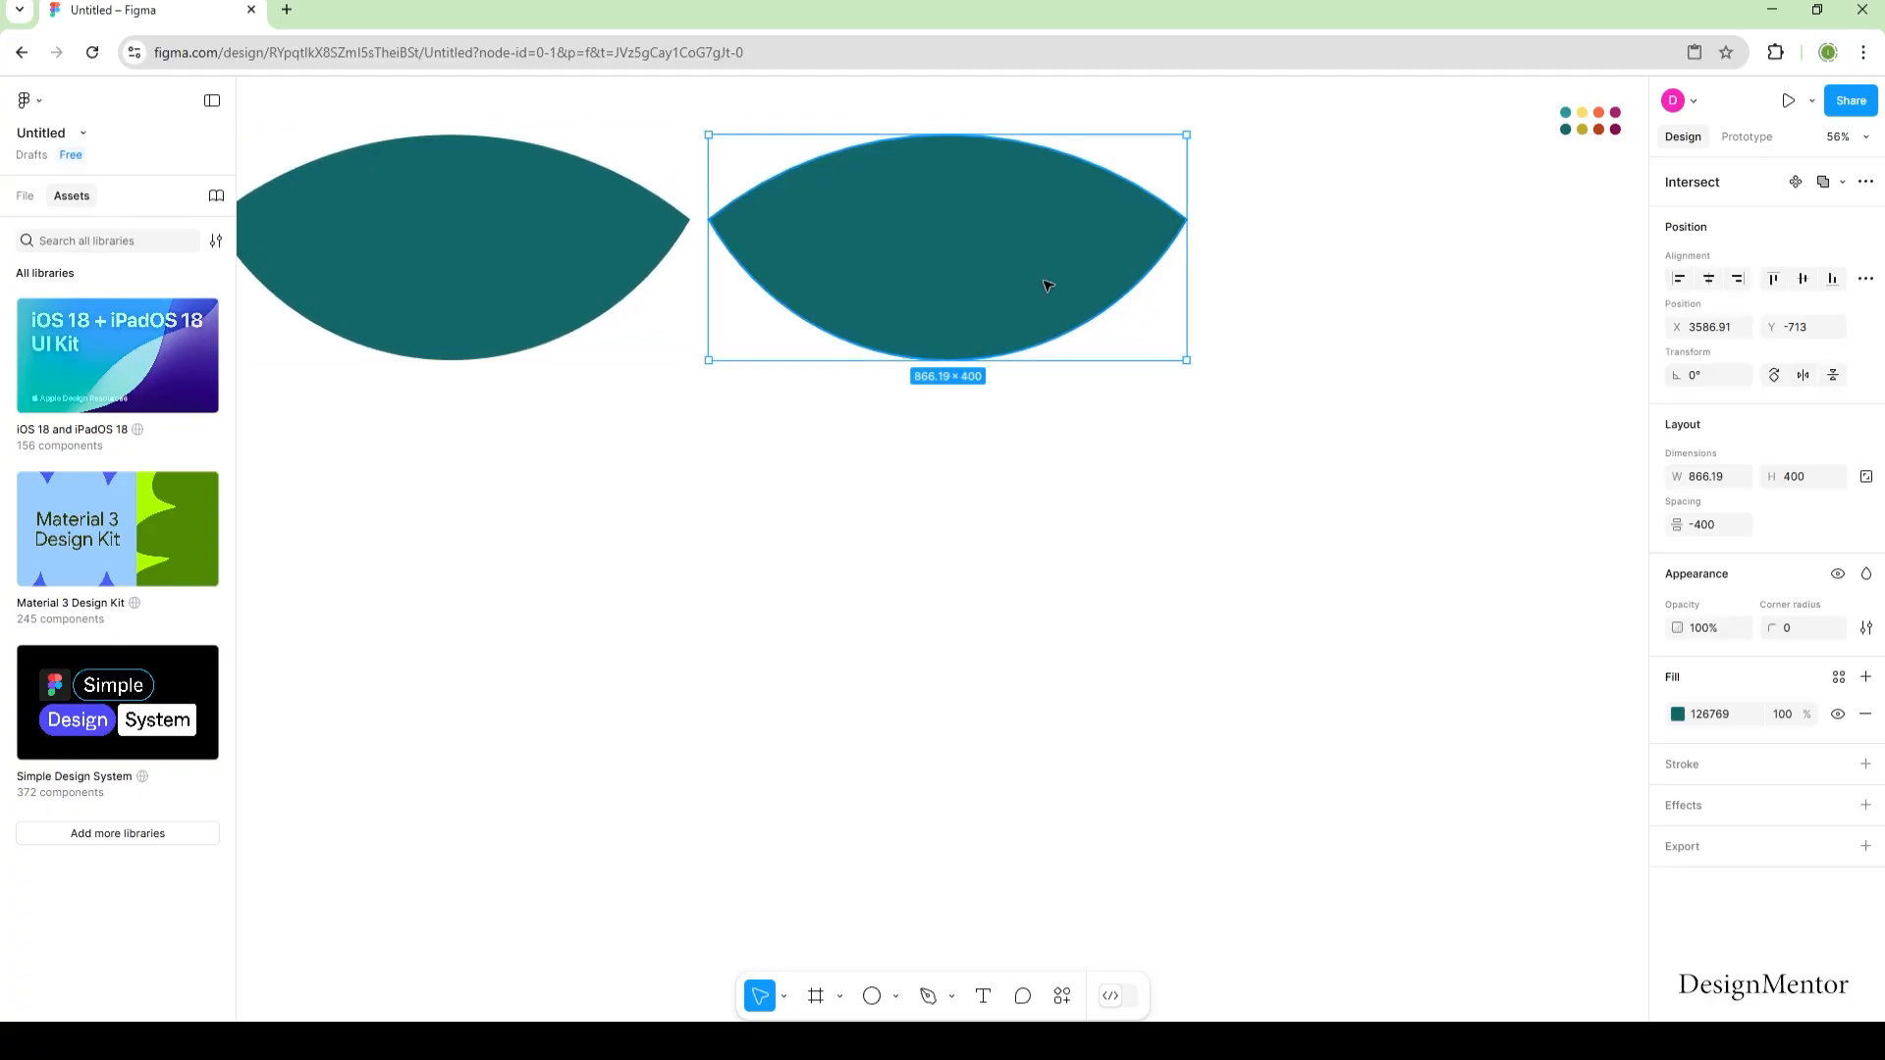
{"action": "left_click", "coordinate": [1252, 458]}
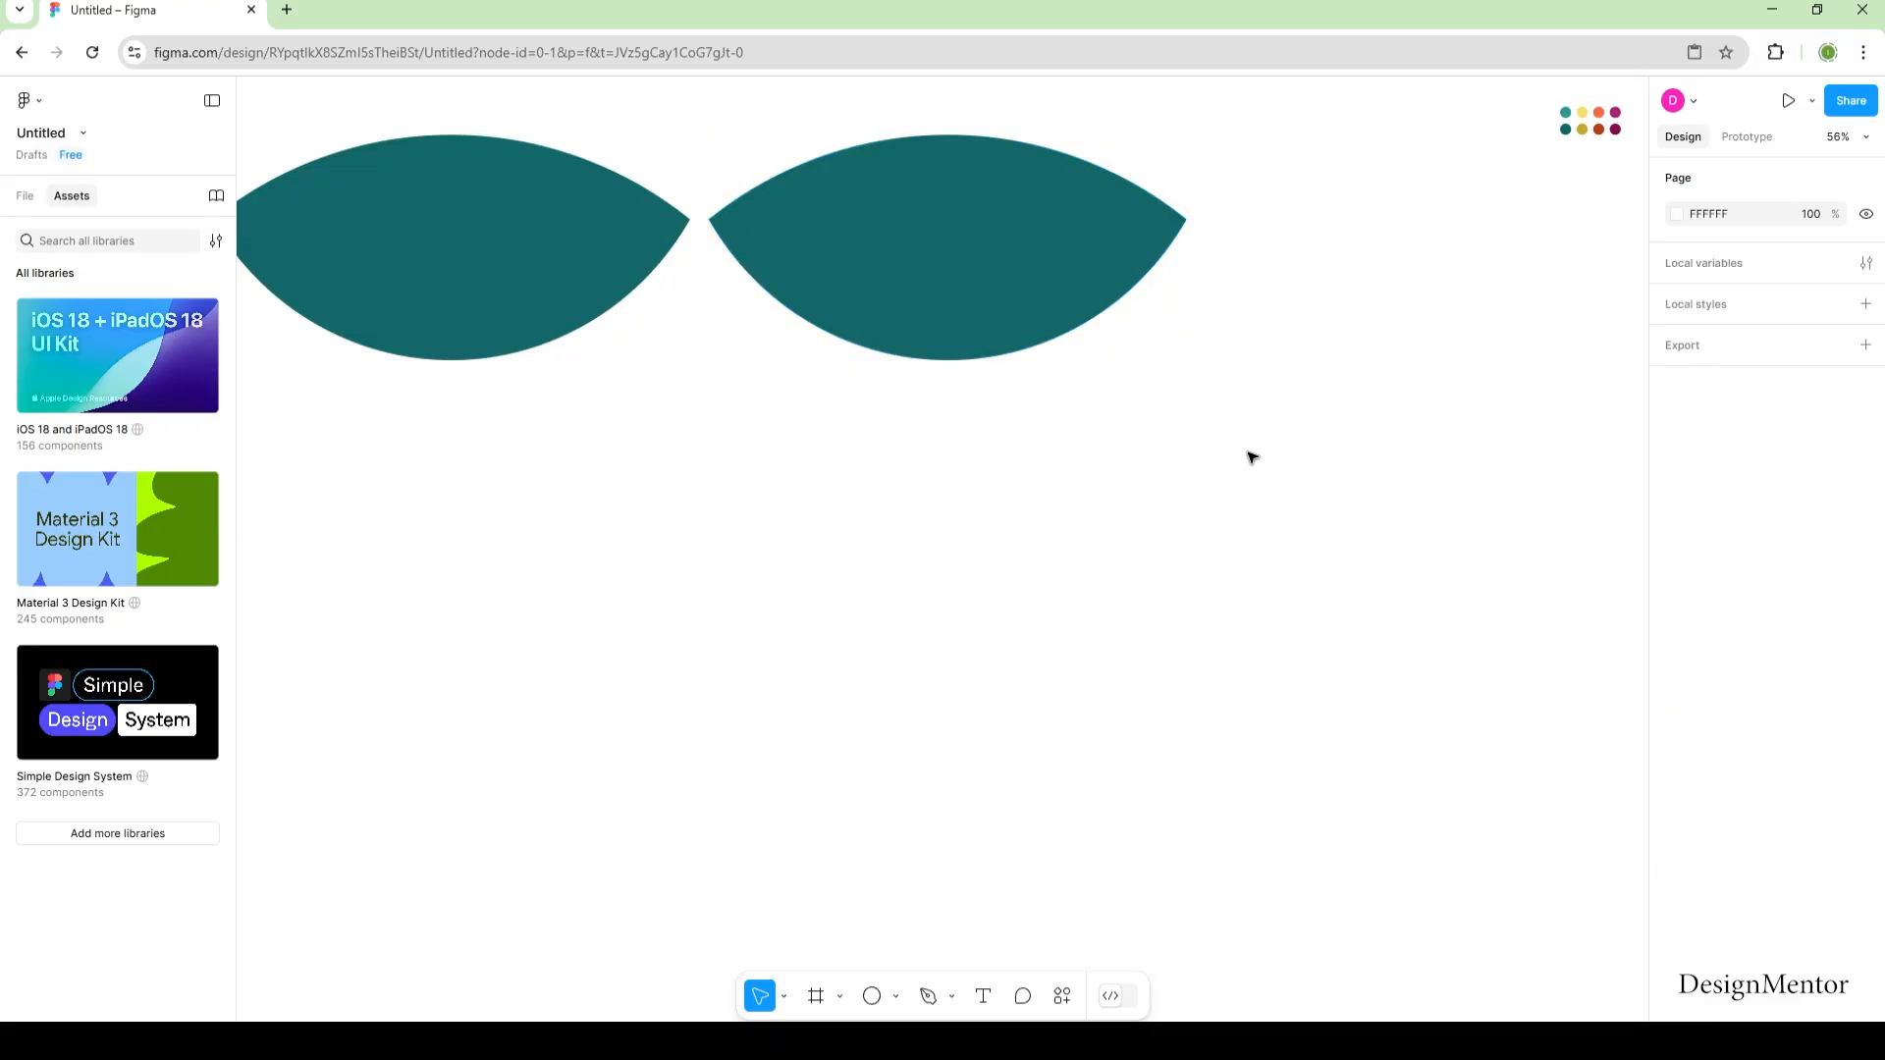
Step: Create an ellipse just below the original lens shape and set its size to 800 × 800
{"action": "left_click", "coordinate": [897, 997]}
{"action": "left_click", "coordinate": [911, 875]}
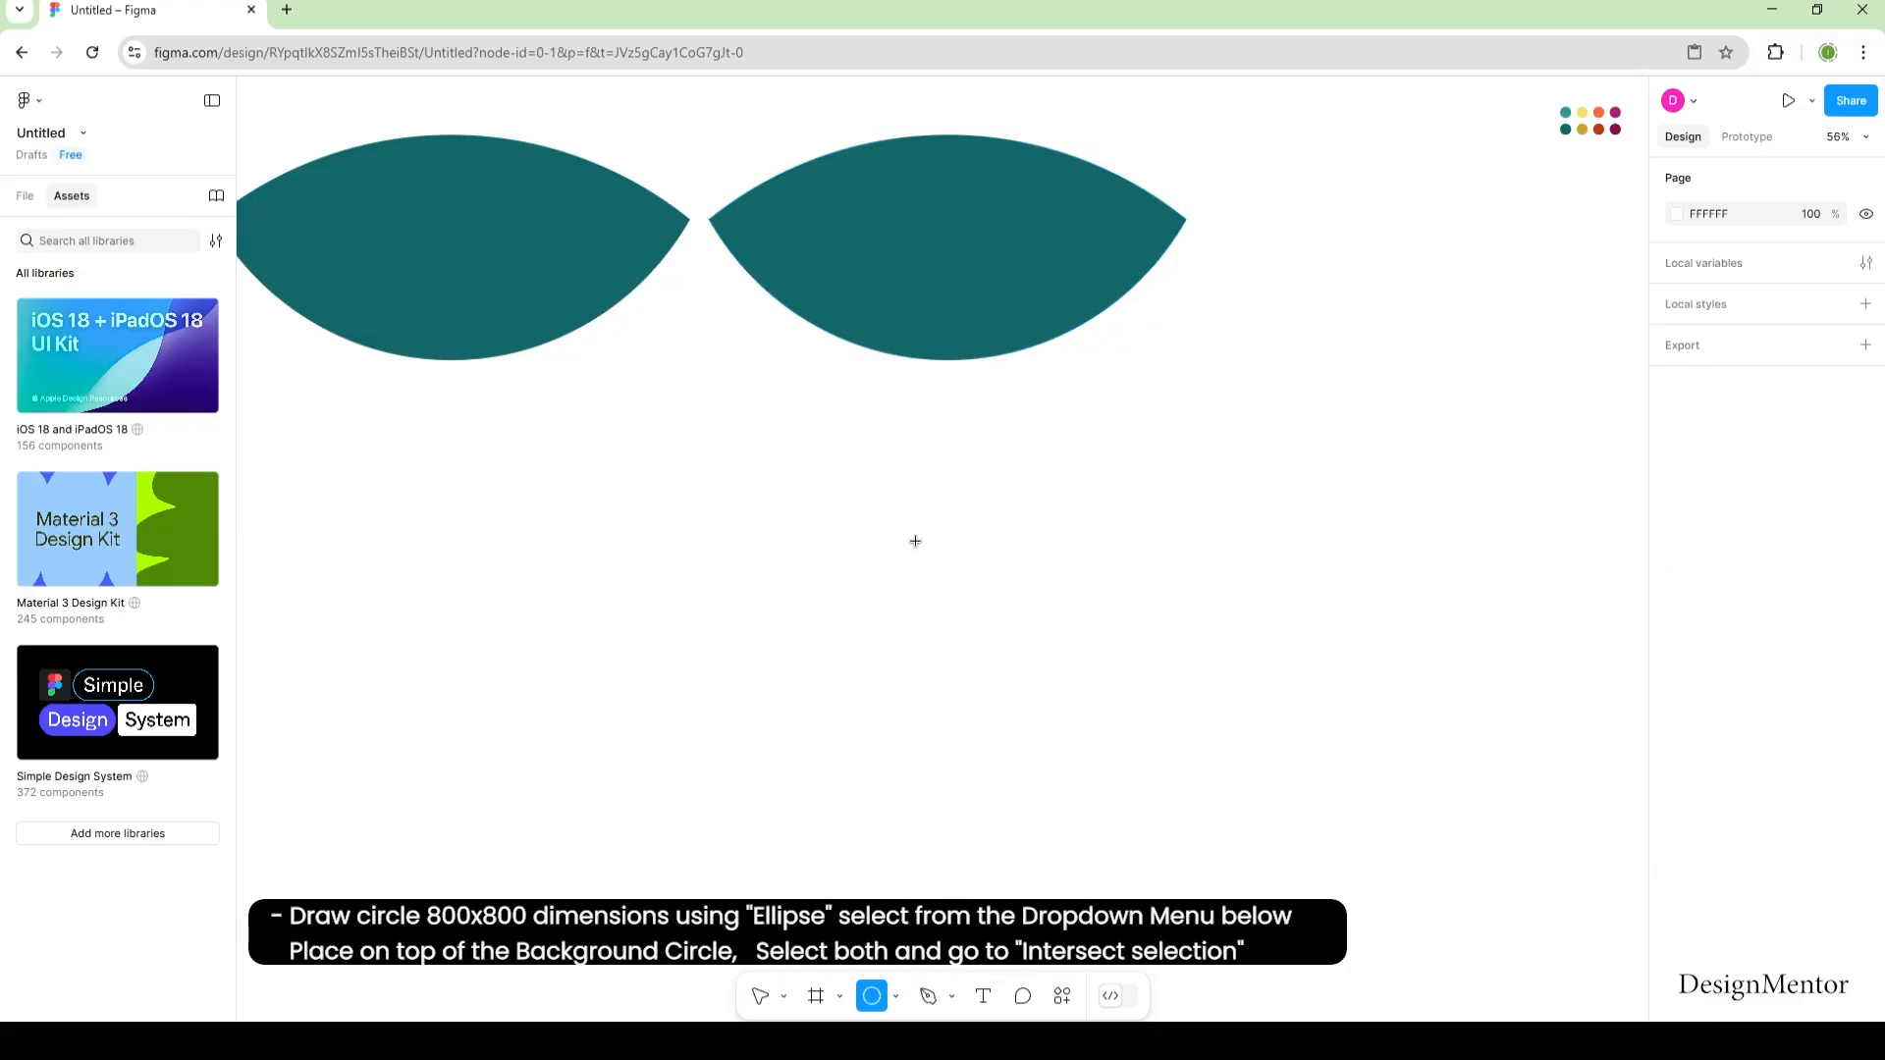
{"action": "left_click", "coordinate": [946, 390]}
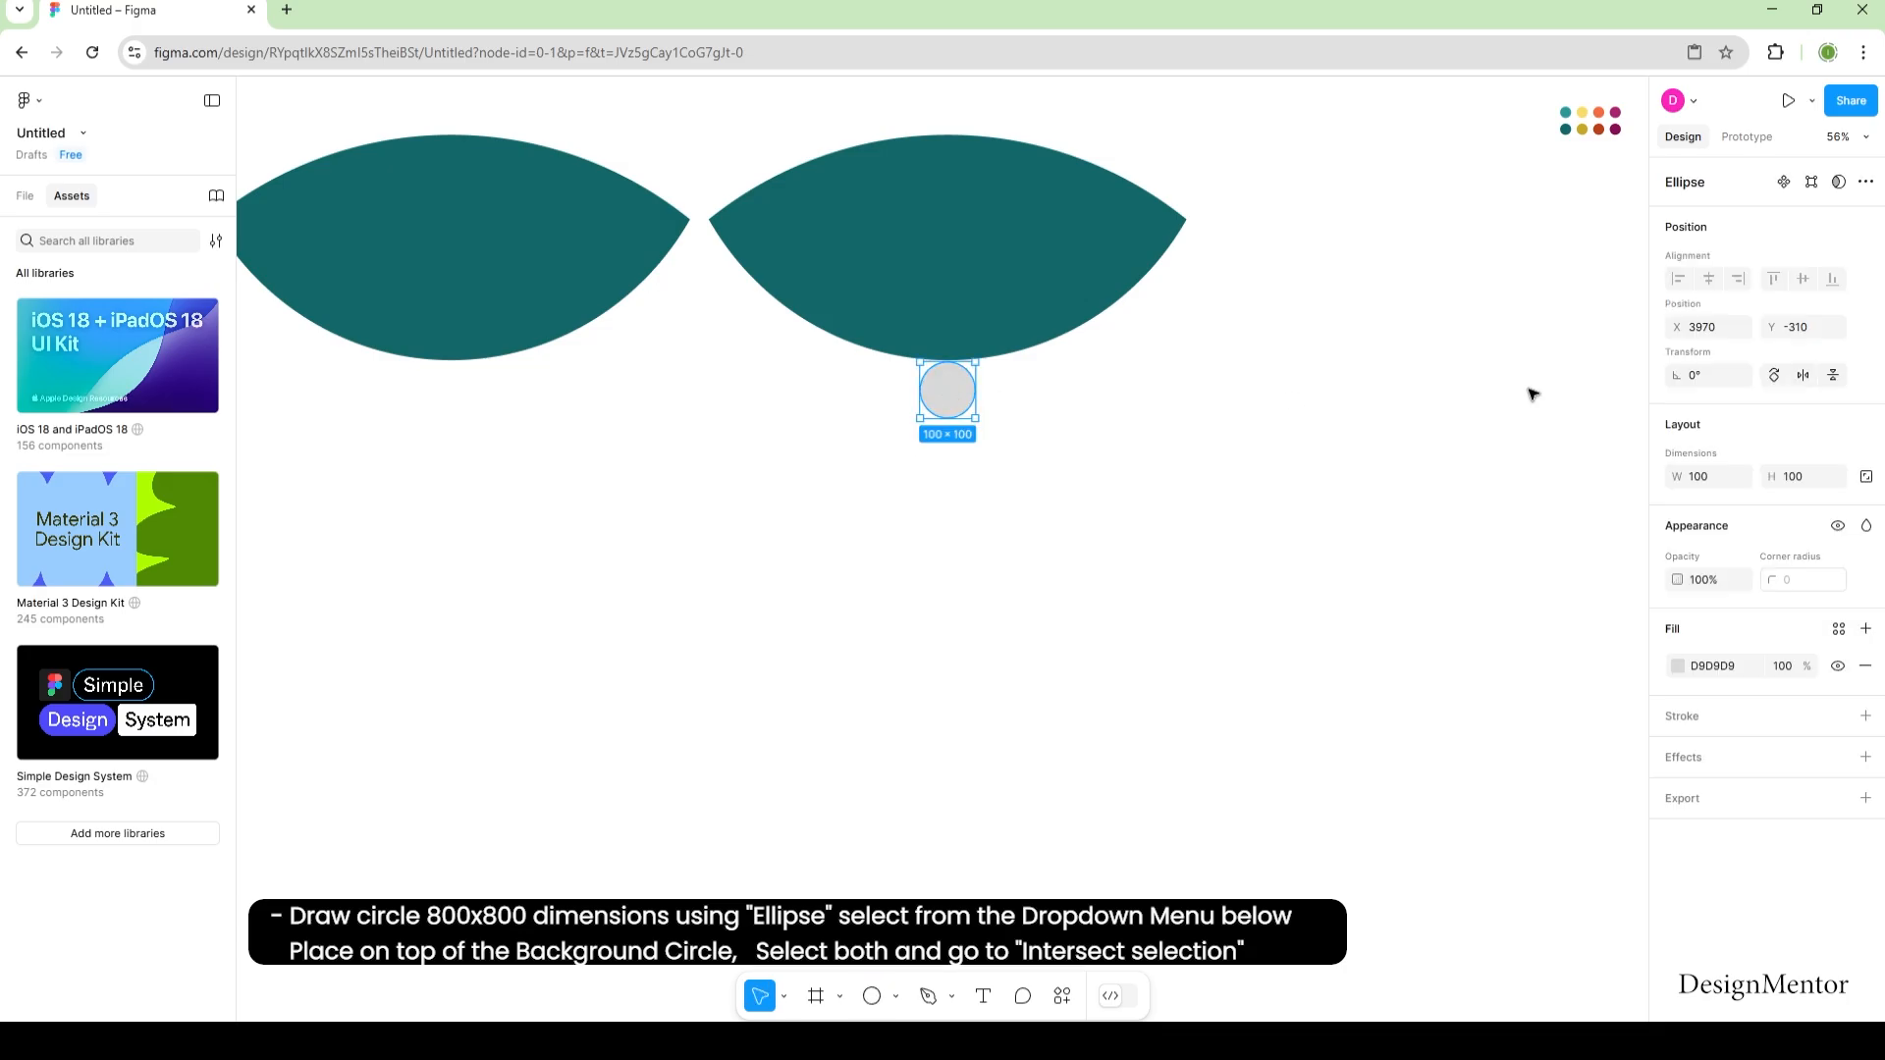
{"action": "left_click", "coordinate": [1720, 483]}
{"action": "type", "text": "800"}
{"action": "key", "text": "Tab"}
{"action": "type", "text": "800"}
{"action": "key", "text": "Return"}
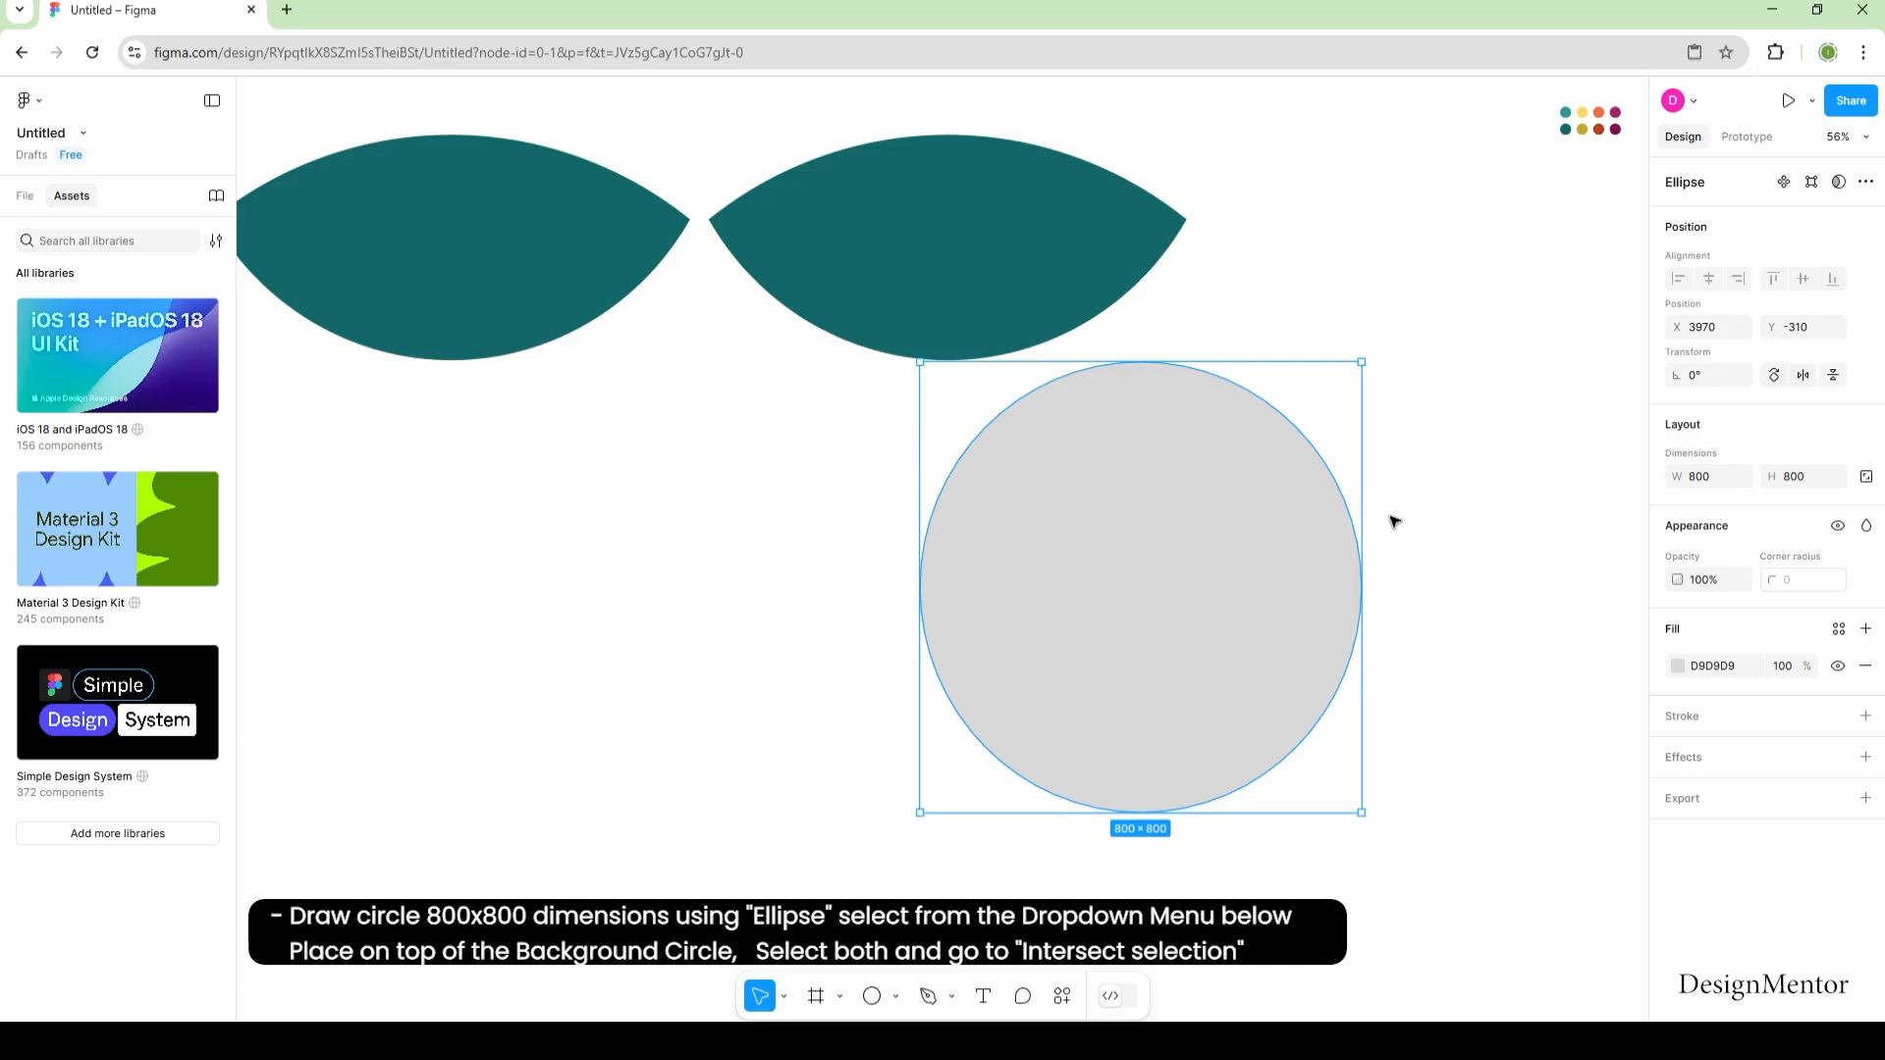
Step: Move the 800 × 800 circle to X 3620, Y -443, centred under the original lens and overlapping its lower part
{"action": "left_click_drag", "start_coordinate": [1255, 535], "coordinate": [1065, 438]}
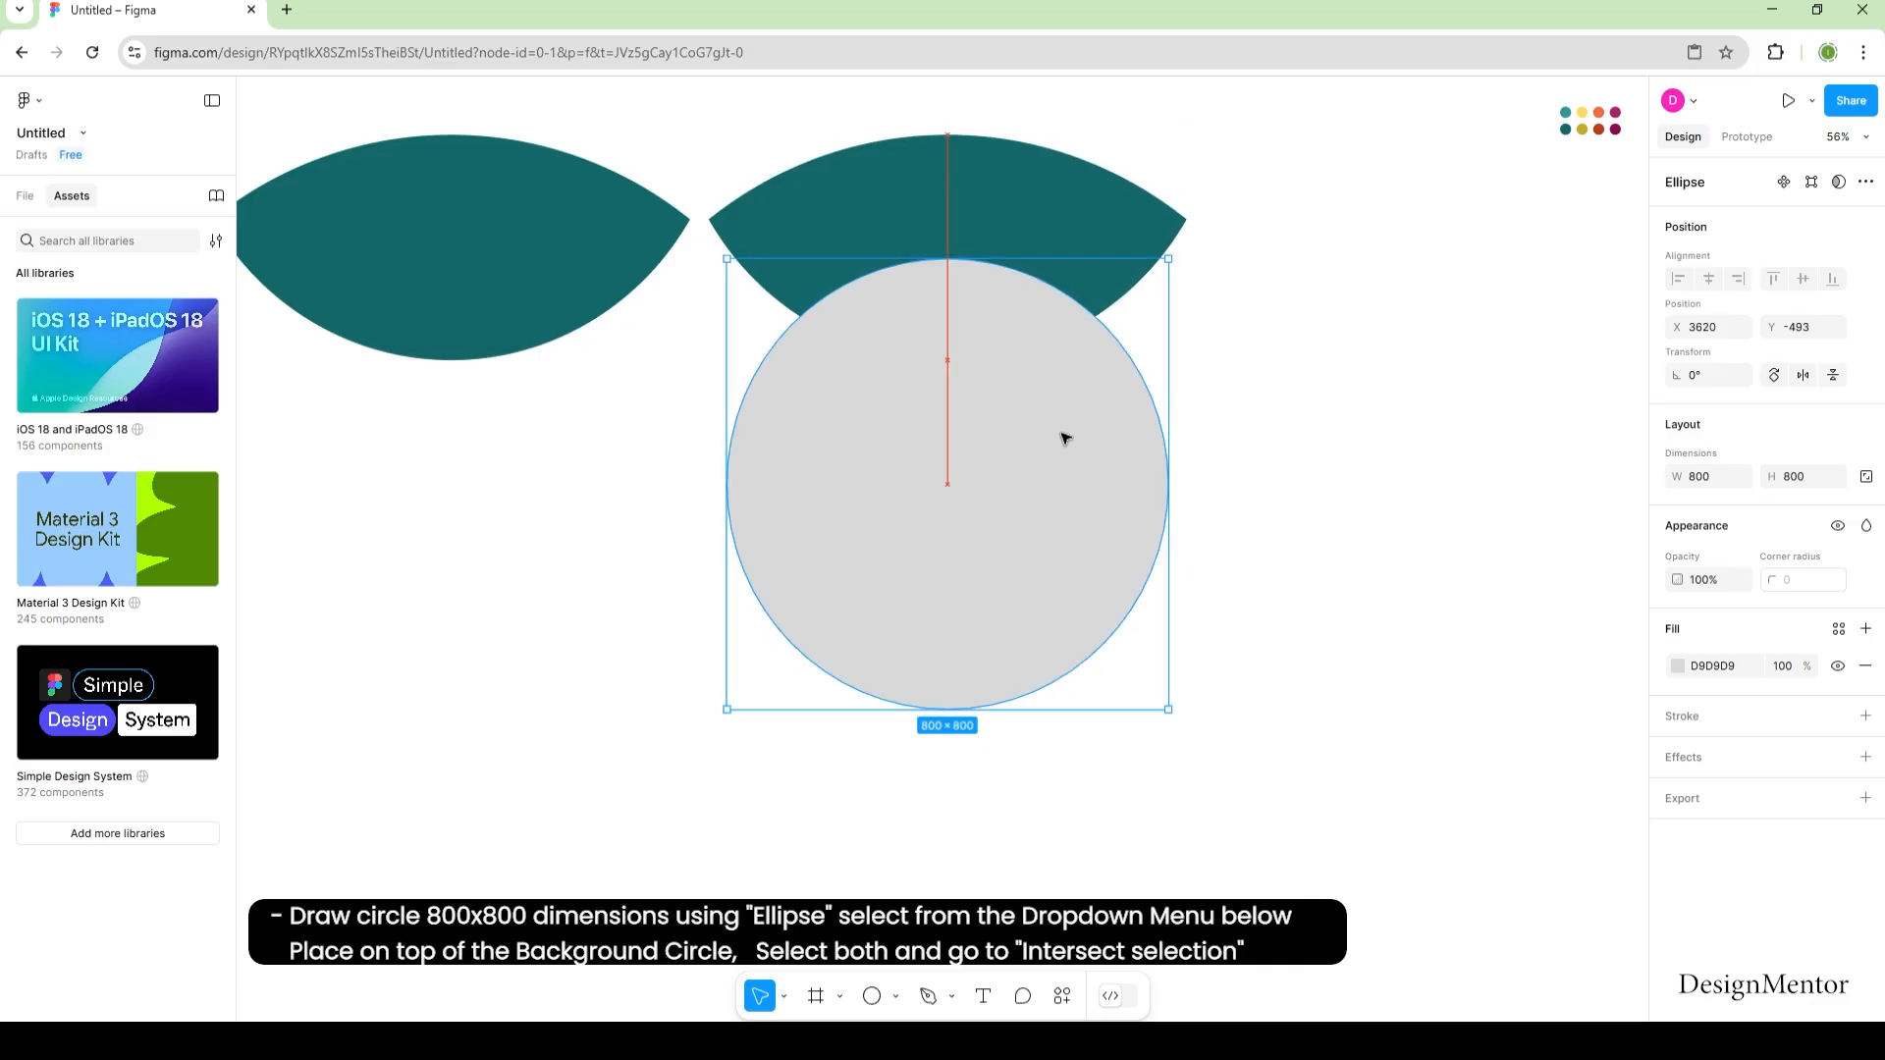
{"action": "key", "text": "shift+Down"}
{"action": "key", "text": "shift+Down"}
{"action": "key", "text": "shift+Down"}
{"action": "key", "text": "shift+Down"}
{"action": "key", "text": "shift+Down"}
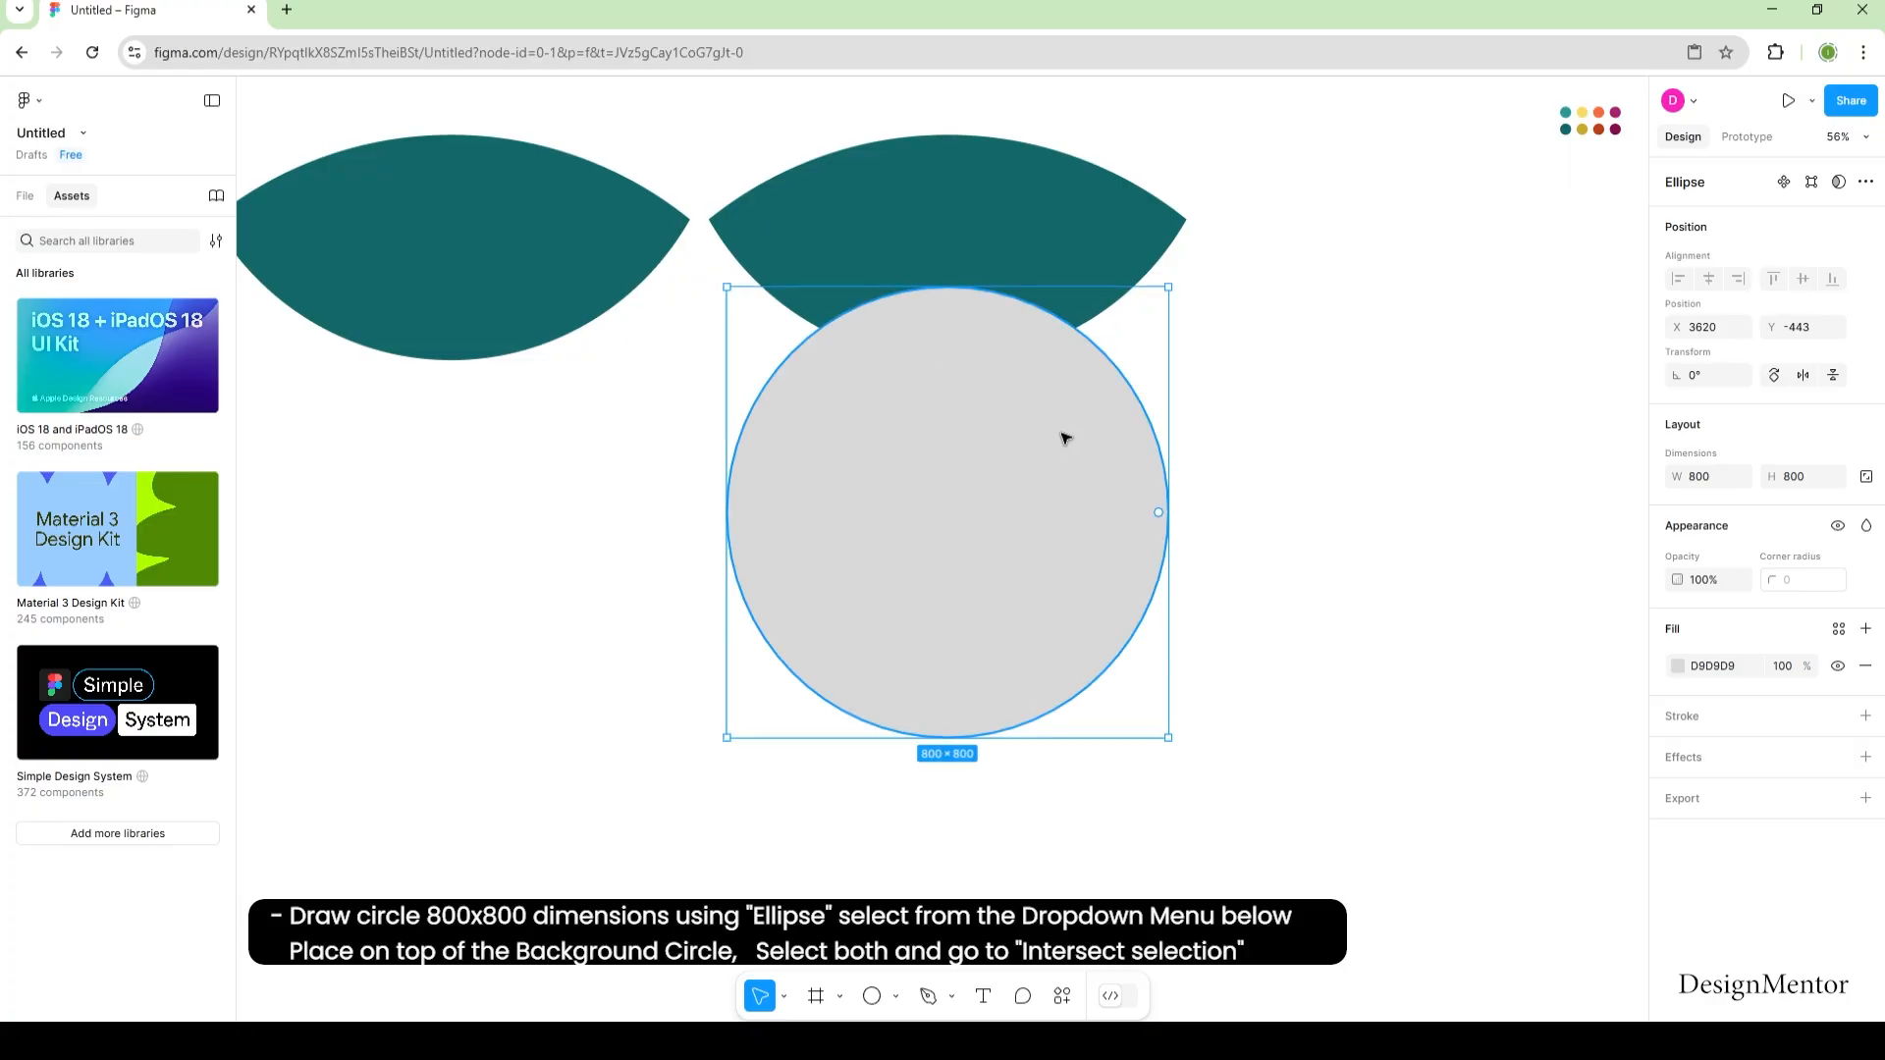
{"action": "left_click", "coordinate": [1247, 409]}
Step: Intersect the 800 × 800 circle with the original lens to make a smaller lens
{"action": "left_click", "coordinate": [903, 354]}
{"action": "left_click", "coordinate": [968, 255], "text": "shift"}
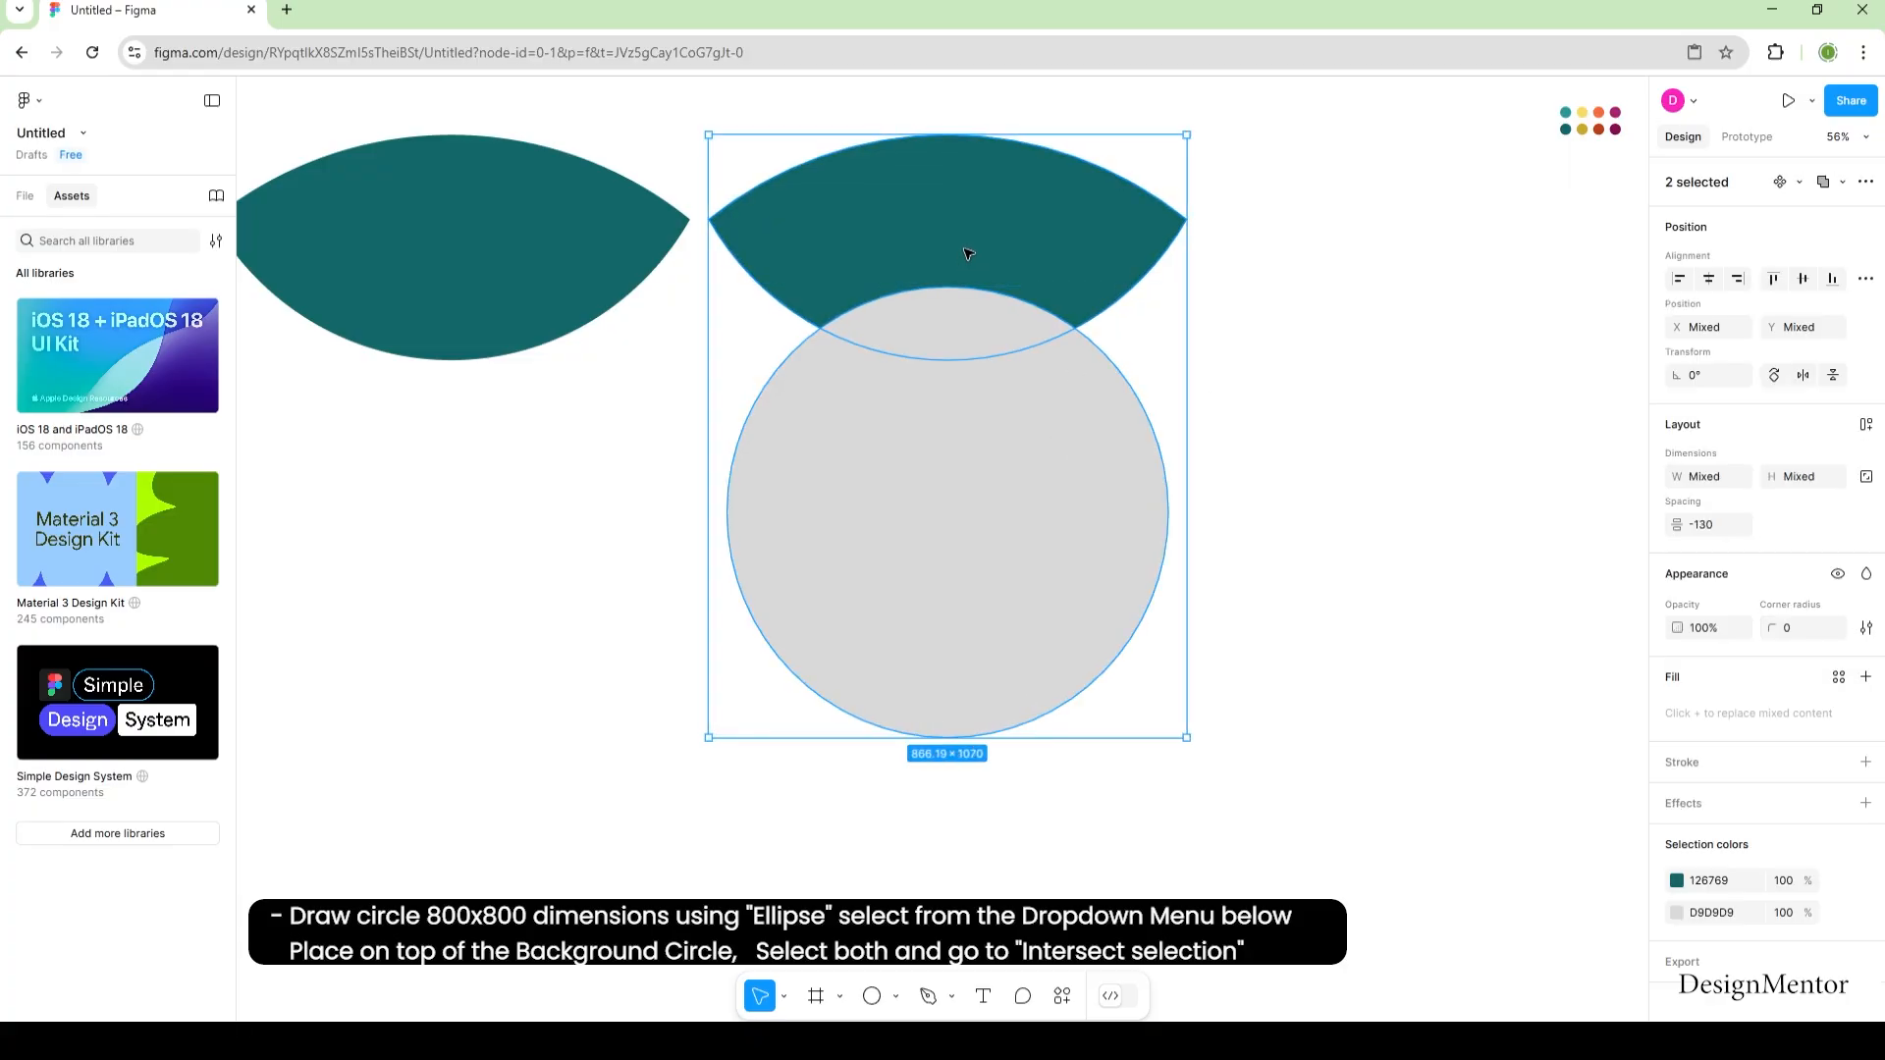
{"action": "left_click", "coordinate": [1842, 182]}
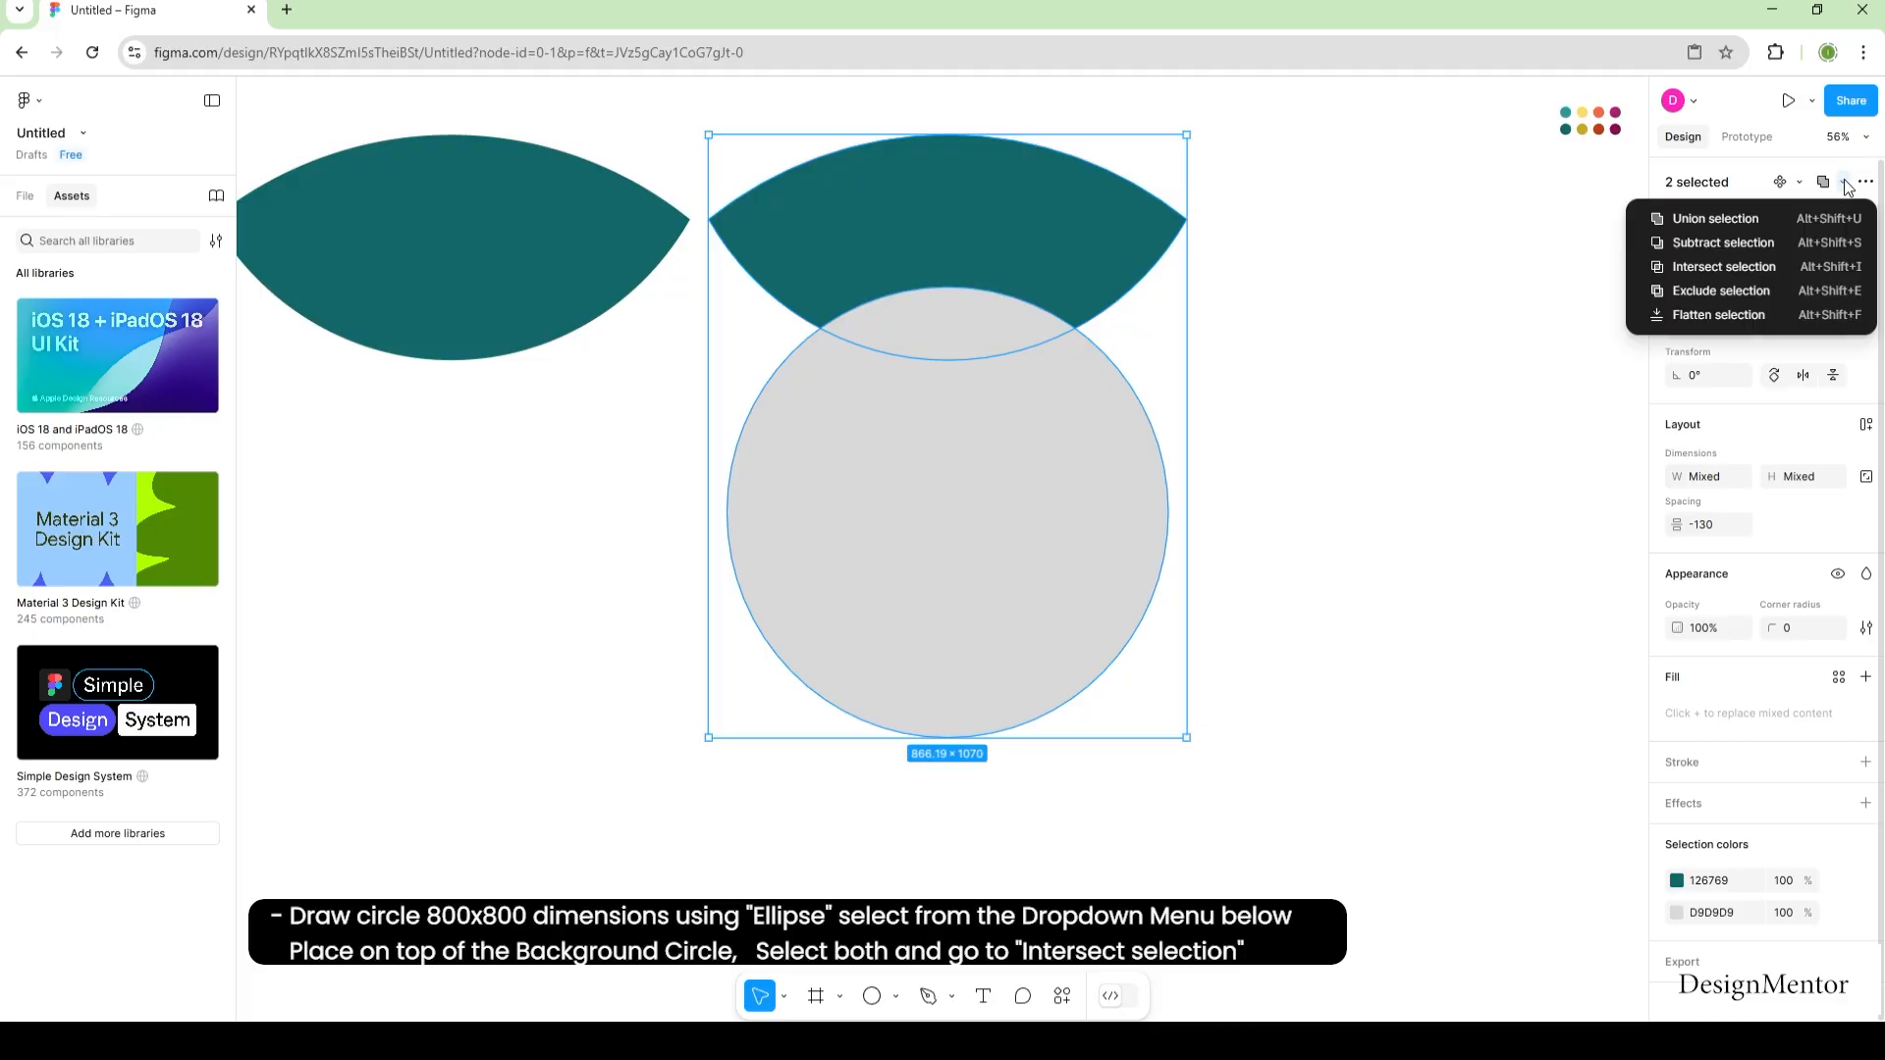
{"action": "left_click", "coordinate": [1709, 268]}
{"action": "left_click", "coordinate": [1359, 425]}
Step: Fill the small grey lens with the palette's dark teal 126769
{"action": "left_click", "coordinate": [959, 324]}
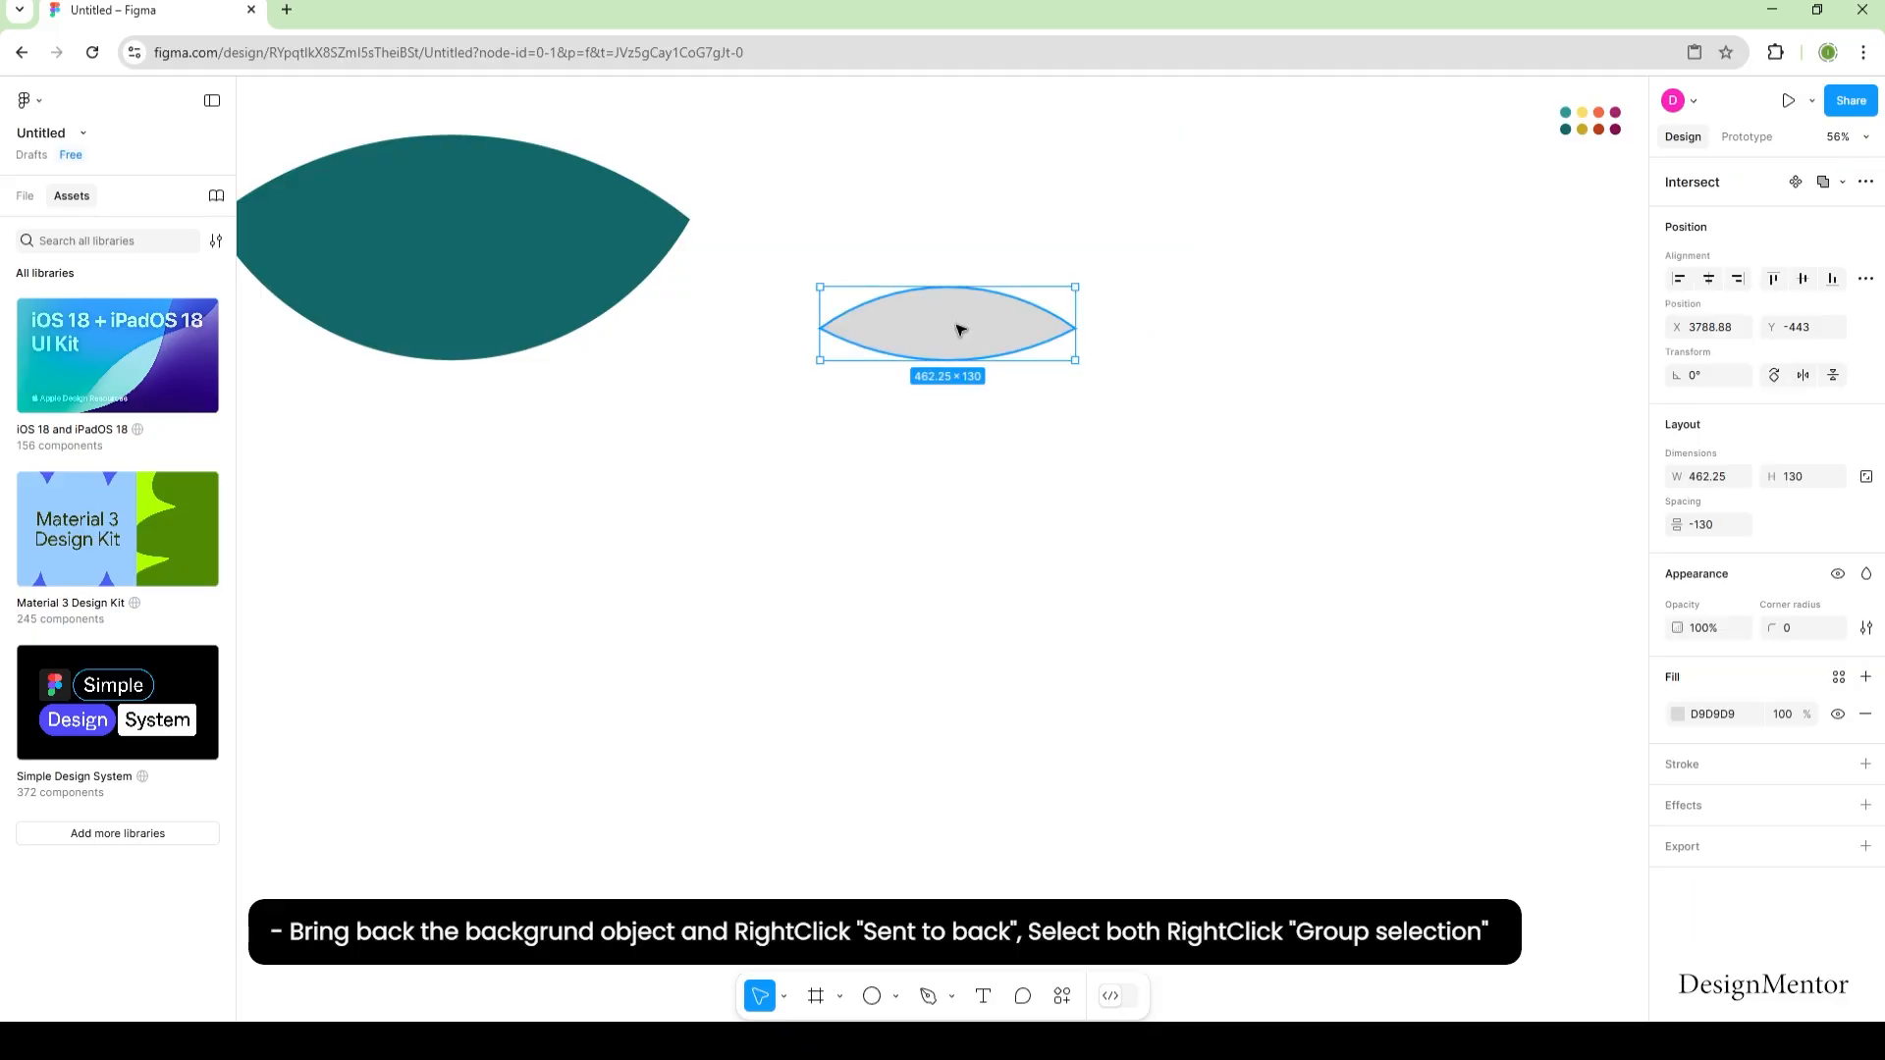
{"action": "left_click", "coordinate": [1568, 113]}
{"action": "left_click", "coordinate": [1565, 129]}
{"action": "left_click", "coordinate": [1183, 353]}
Step: Fill the large lens with the palette teal 2E9699 and send it to the back
{"action": "left_click", "coordinate": [550, 263]}
{"action": "key", "text": "i"}
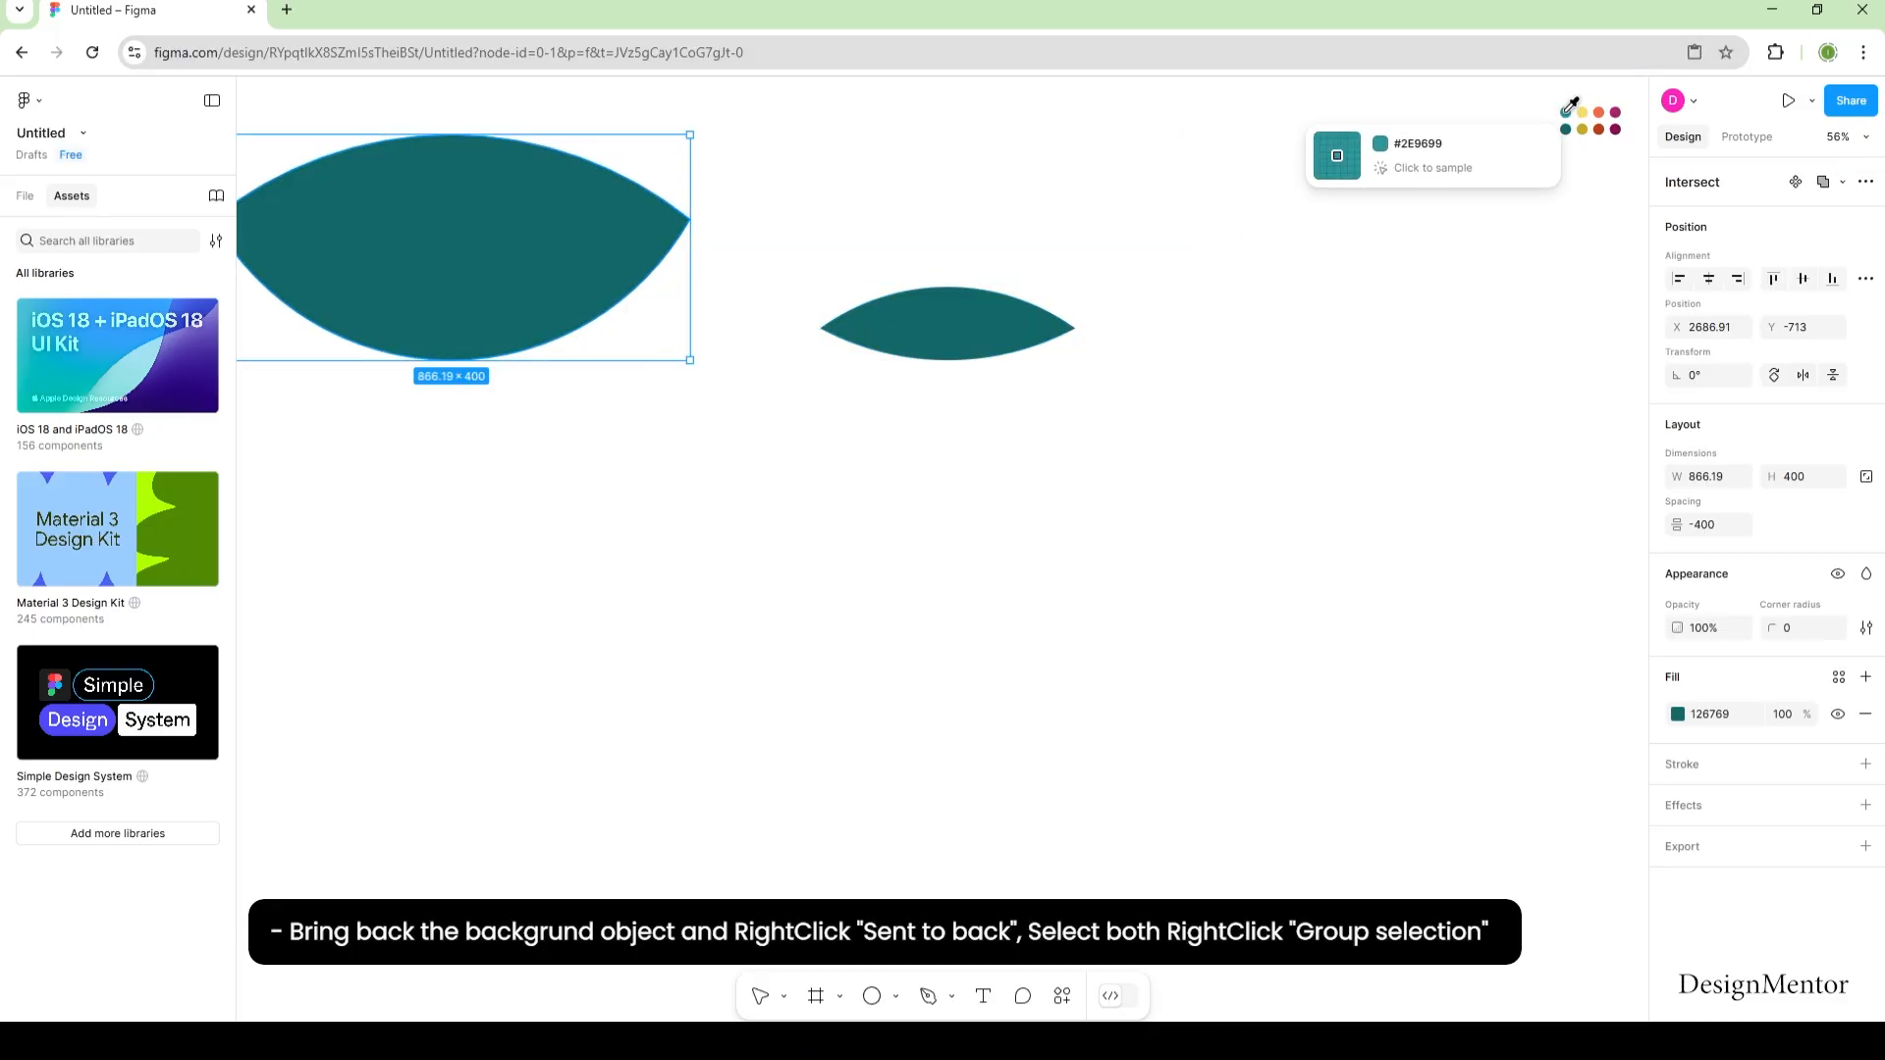
{"action": "left_click", "coordinate": [1564, 113]}
{"action": "left_click", "coordinate": [775, 236]}
{"action": "right_click", "coordinate": [497, 275]}
{"action": "left_click", "coordinate": [577, 447]}
Step: Move the large teal lens horizontally to X 3586.91 so it is centred behind the small dark lens
{"action": "key", "text": "shift+Right"}
{"action": "key", "text": "shift+Right"}
{"action": "key", "text": "shift+Right"}
{"action": "key", "text": "shift+Right"}
{"action": "key", "text": "shift+Right"}
{"action": "key", "text": "shift+Right"}
{"action": "key", "text": "shift+Right"}
{"action": "key", "text": "shift+Right"}
{"action": "key", "text": "shift+Right"}
{"action": "key", "text": "shift+Right"}
{"action": "key", "text": "shift+Right"}
{"action": "key", "text": "shift+Right"}
{"action": "key", "text": "shift+Right"}
{"action": "key", "text": "shift+Right"}
{"action": "key", "text": "shift+Right"}
{"action": "key", "text": "shift+Right"}
{"action": "key", "text": "shift+Right"}
{"action": "key", "text": "shift+Right"}
{"action": "key", "text": "shift+Right"}
{"action": "key", "text": "shift+Right"}
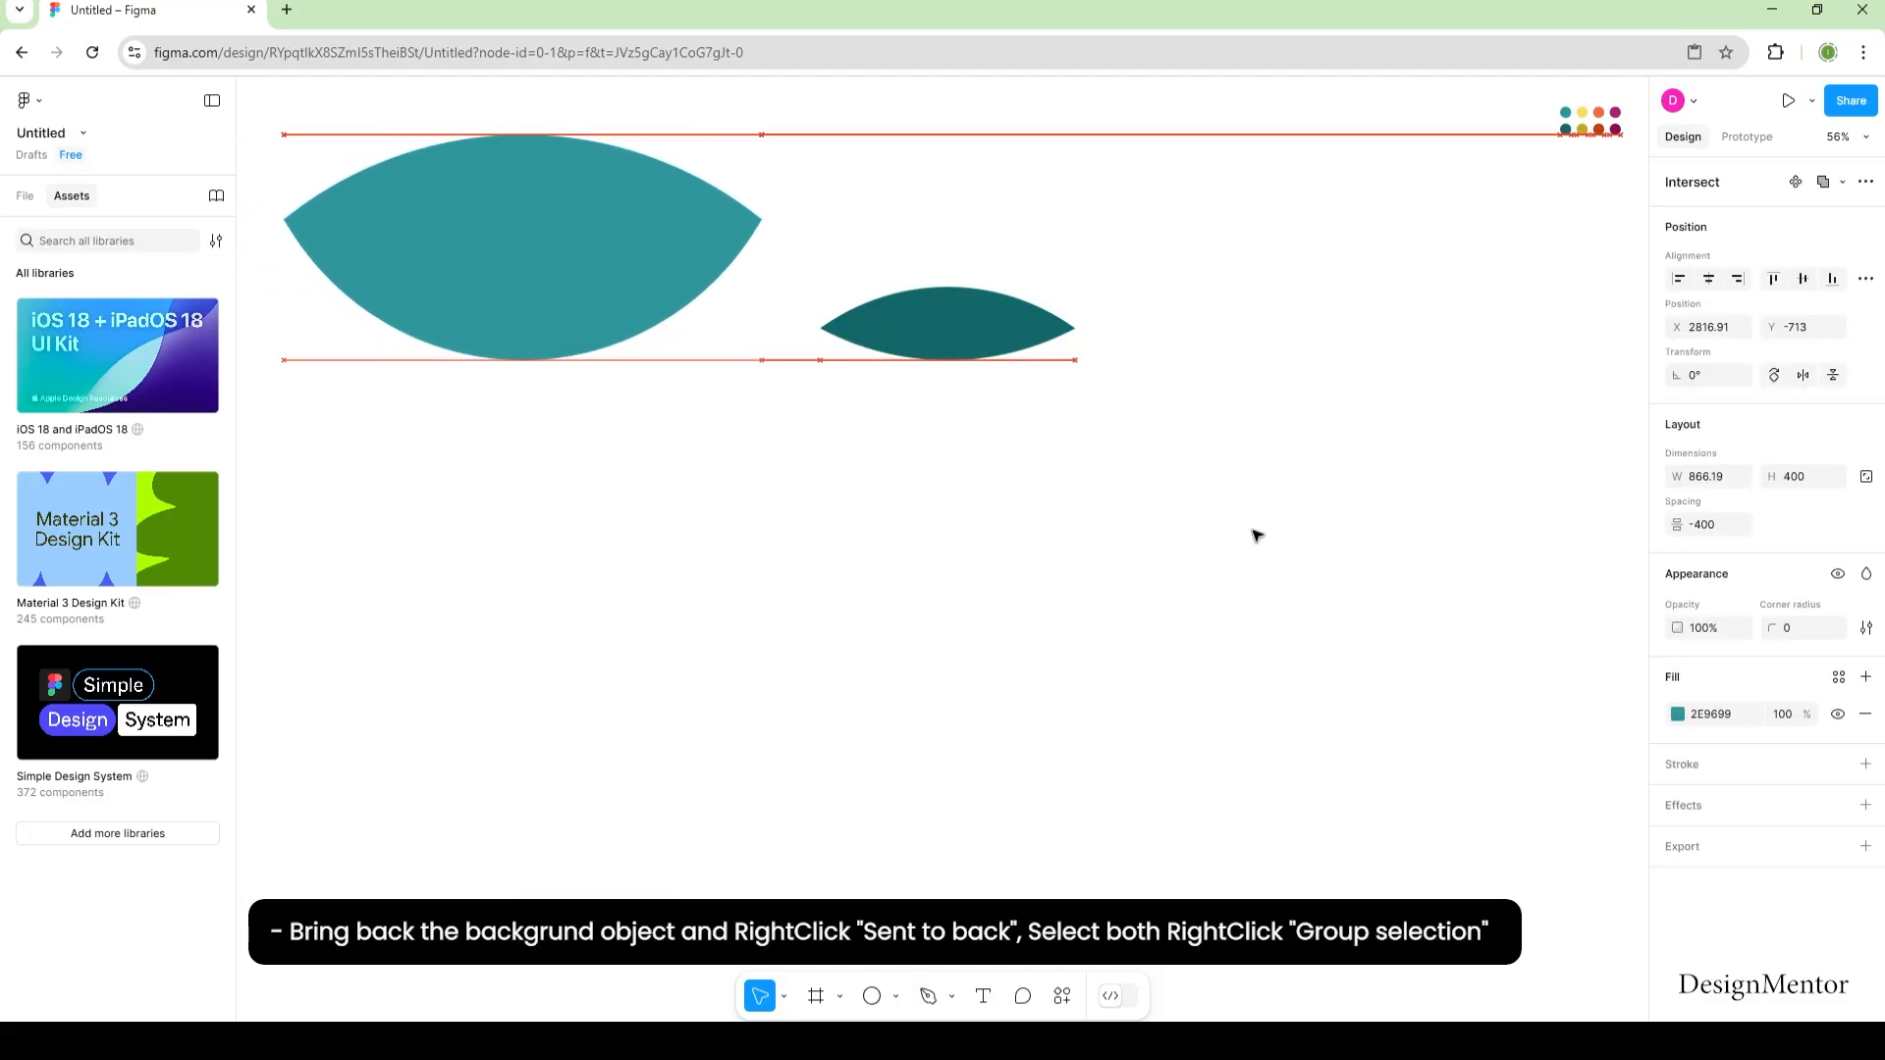
{"action": "key", "text": "shift+Right"}
{"action": "key", "text": "shift+Right"}
{"action": "key", "text": "shift+Right"}
{"action": "key", "text": "shift+Right"}
{"action": "key", "text": "shift+Right"}
{"action": "key", "text": "shift+Right"}
{"action": "key", "text": "shift+Right"}
{"action": "key", "text": "shift+Right"}
{"action": "key", "text": "shift+Right"}
{"action": "key", "text": "shift+Right"}
{"action": "key", "text": "shift+Right"}
{"action": "key", "text": "shift+Right"}
{"action": "key", "text": "shift+Right"}
{"action": "key", "text": "shift+Right"}
{"action": "key", "text": "shift+Right"}
{"action": "key", "text": "shift+Right"}
{"action": "key", "text": "shift+Right"}
{"action": "key", "text": "shift+Right"}
{"action": "key", "text": "shift+Right"}
{"action": "key", "text": "shift+Right"}
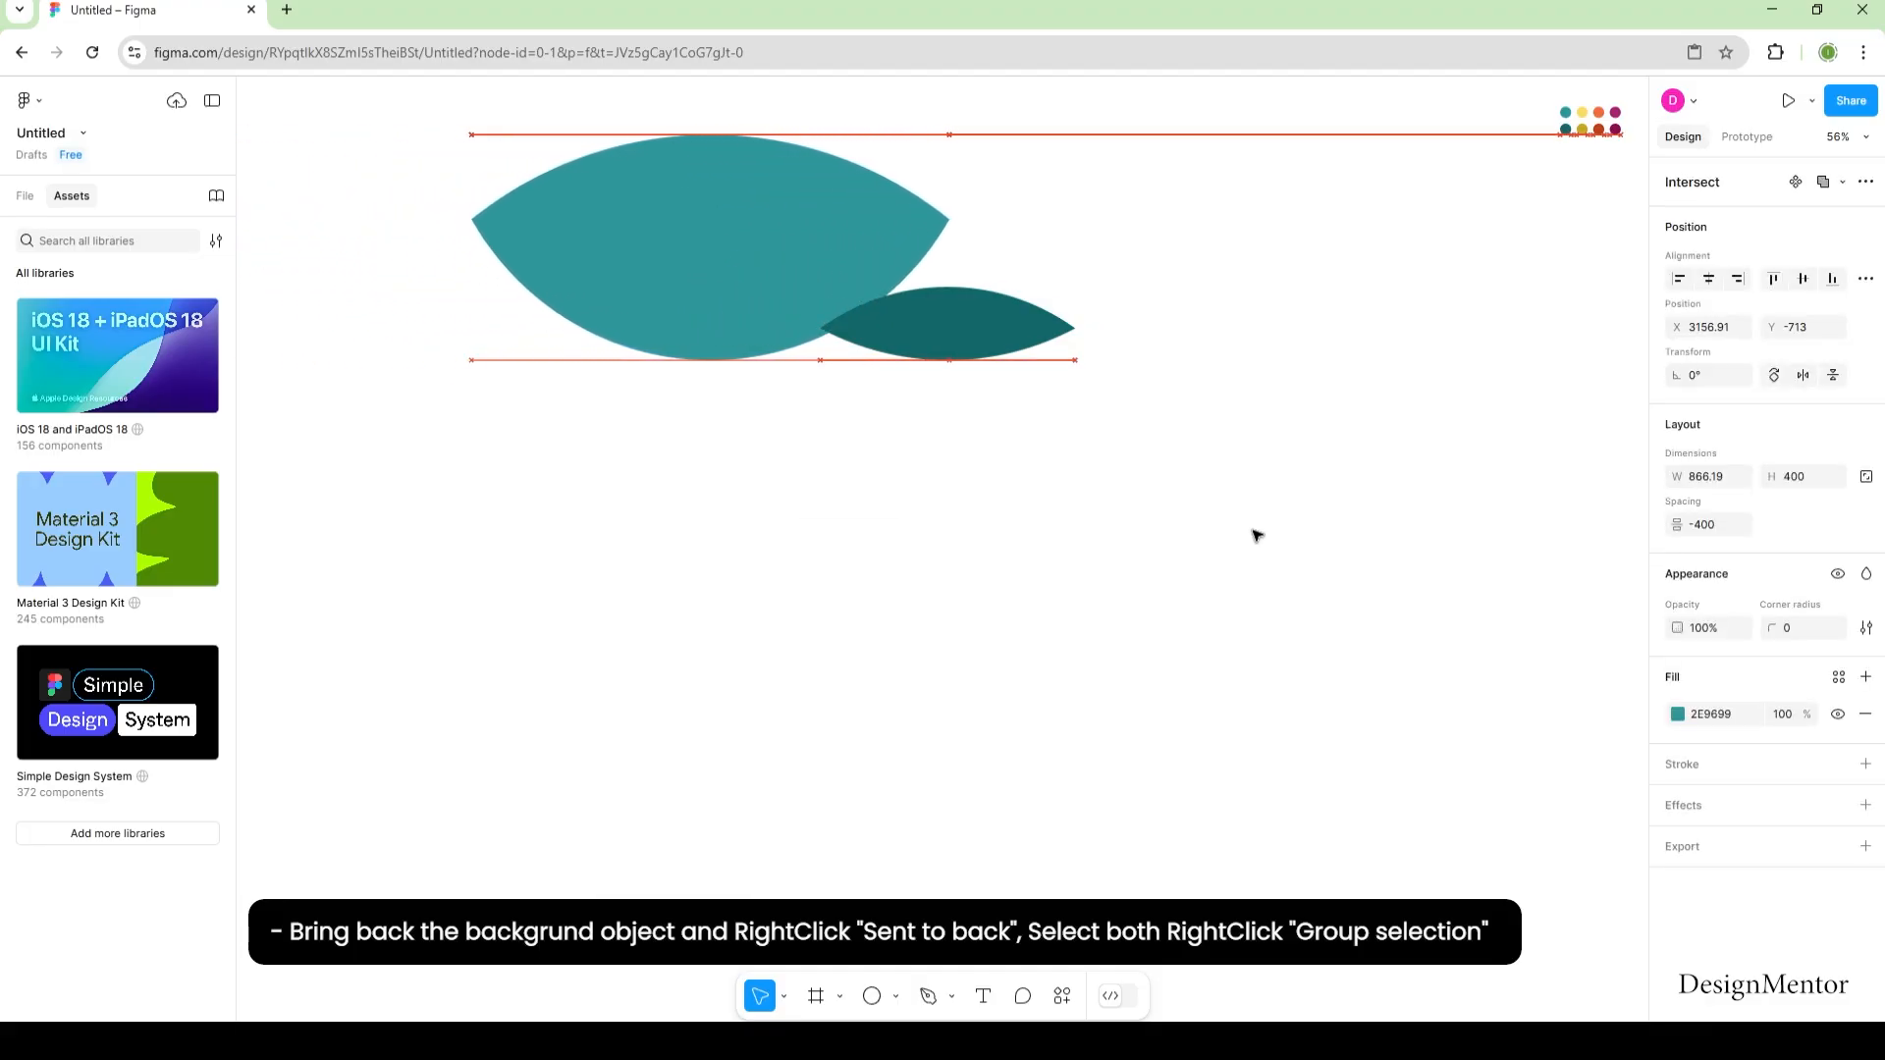
{"action": "key", "text": "shift+Right"}
{"action": "key", "text": "shift+Right"}
{"action": "key", "text": "shift+Right"}
{"action": "key", "text": "shift+Right"}
{"action": "key", "text": "shift+Right"}
{"action": "key", "text": "shift+Right"}
{"action": "key", "text": "shift+Right"}
{"action": "key", "text": "shift+Right"}
{"action": "key", "text": "shift+Right"}
{"action": "key", "text": "shift+Right"}
{"action": "key", "text": "shift+Right"}
{"action": "key", "text": "shift+Right"}
{"action": "key", "text": "shift+Right"}
{"action": "key", "text": "shift+Right"}
{"action": "key", "text": "shift+Right"}
{"action": "key", "text": "shift+Right"}
{"action": "key", "text": "shift+Right"}
{"action": "key", "text": "shift+Right"}
{"action": "key", "text": "shift+Right"}
{"action": "key", "text": "shift+Right"}
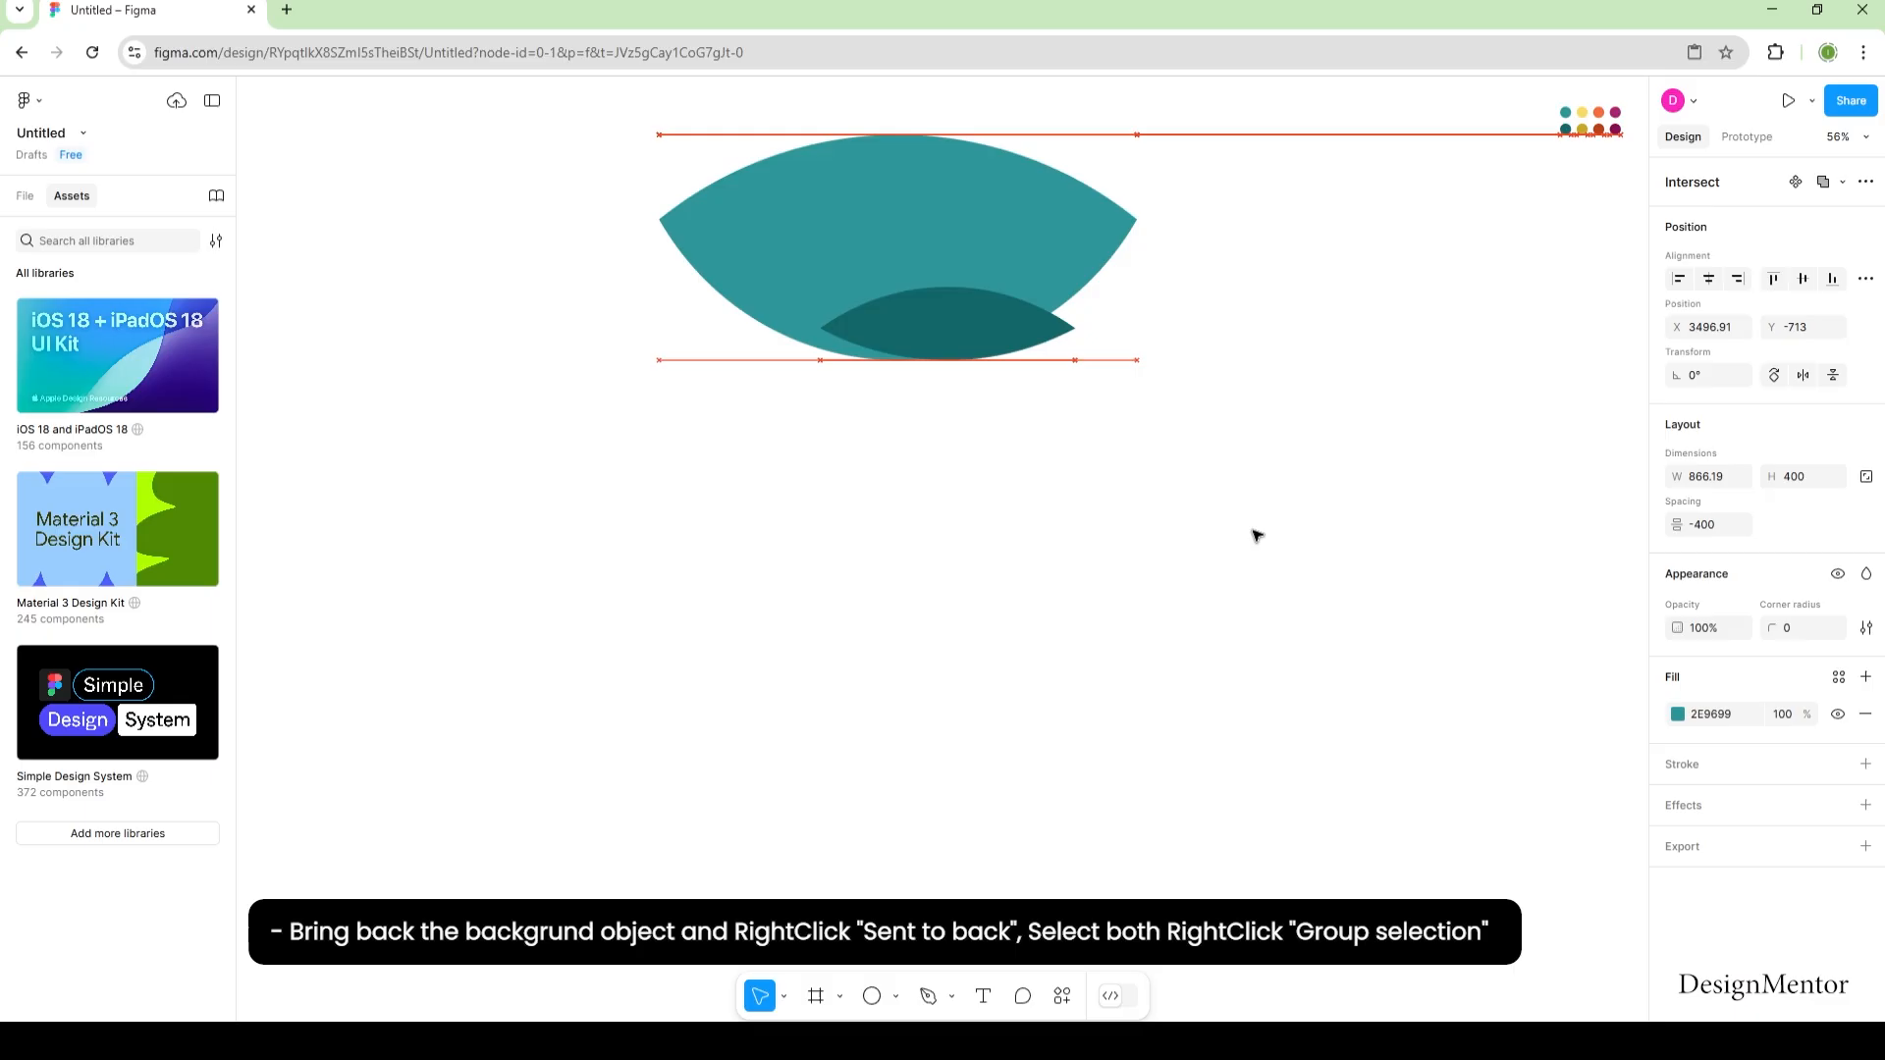
{"action": "left_click", "coordinate": [1257, 535]}
Step: Group the large teal lens and the small dark lens into one petal
{"action": "left_click_drag", "start_coordinate": [671, 147], "coordinate": [1055, 375]}
{"action": "right_click", "coordinate": [1003, 279]}
{"action": "left_click", "coordinate": [1185, 494]}
{"action": "left_click", "coordinate": [1269, 478]}
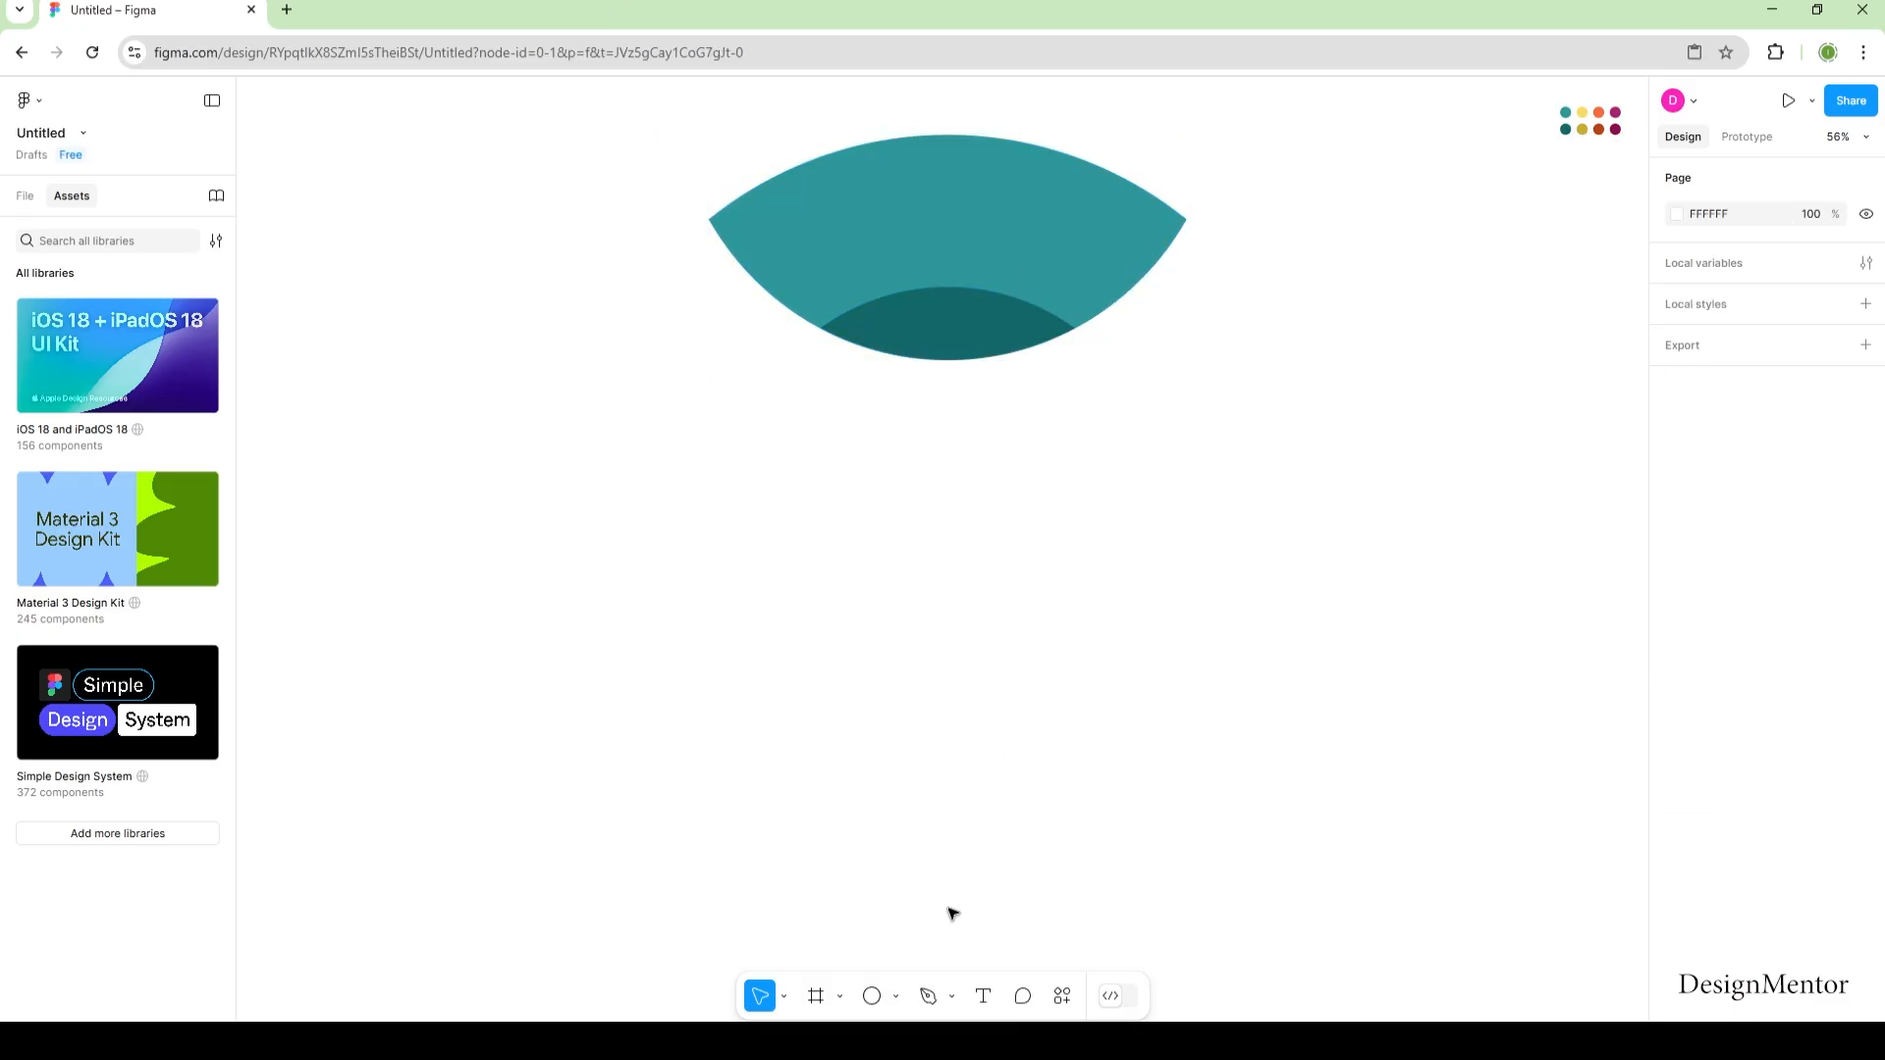
Step: Create an ellipse below the petal and set its size to 1400 × 1400
{"action": "left_click", "coordinate": [896, 997]}
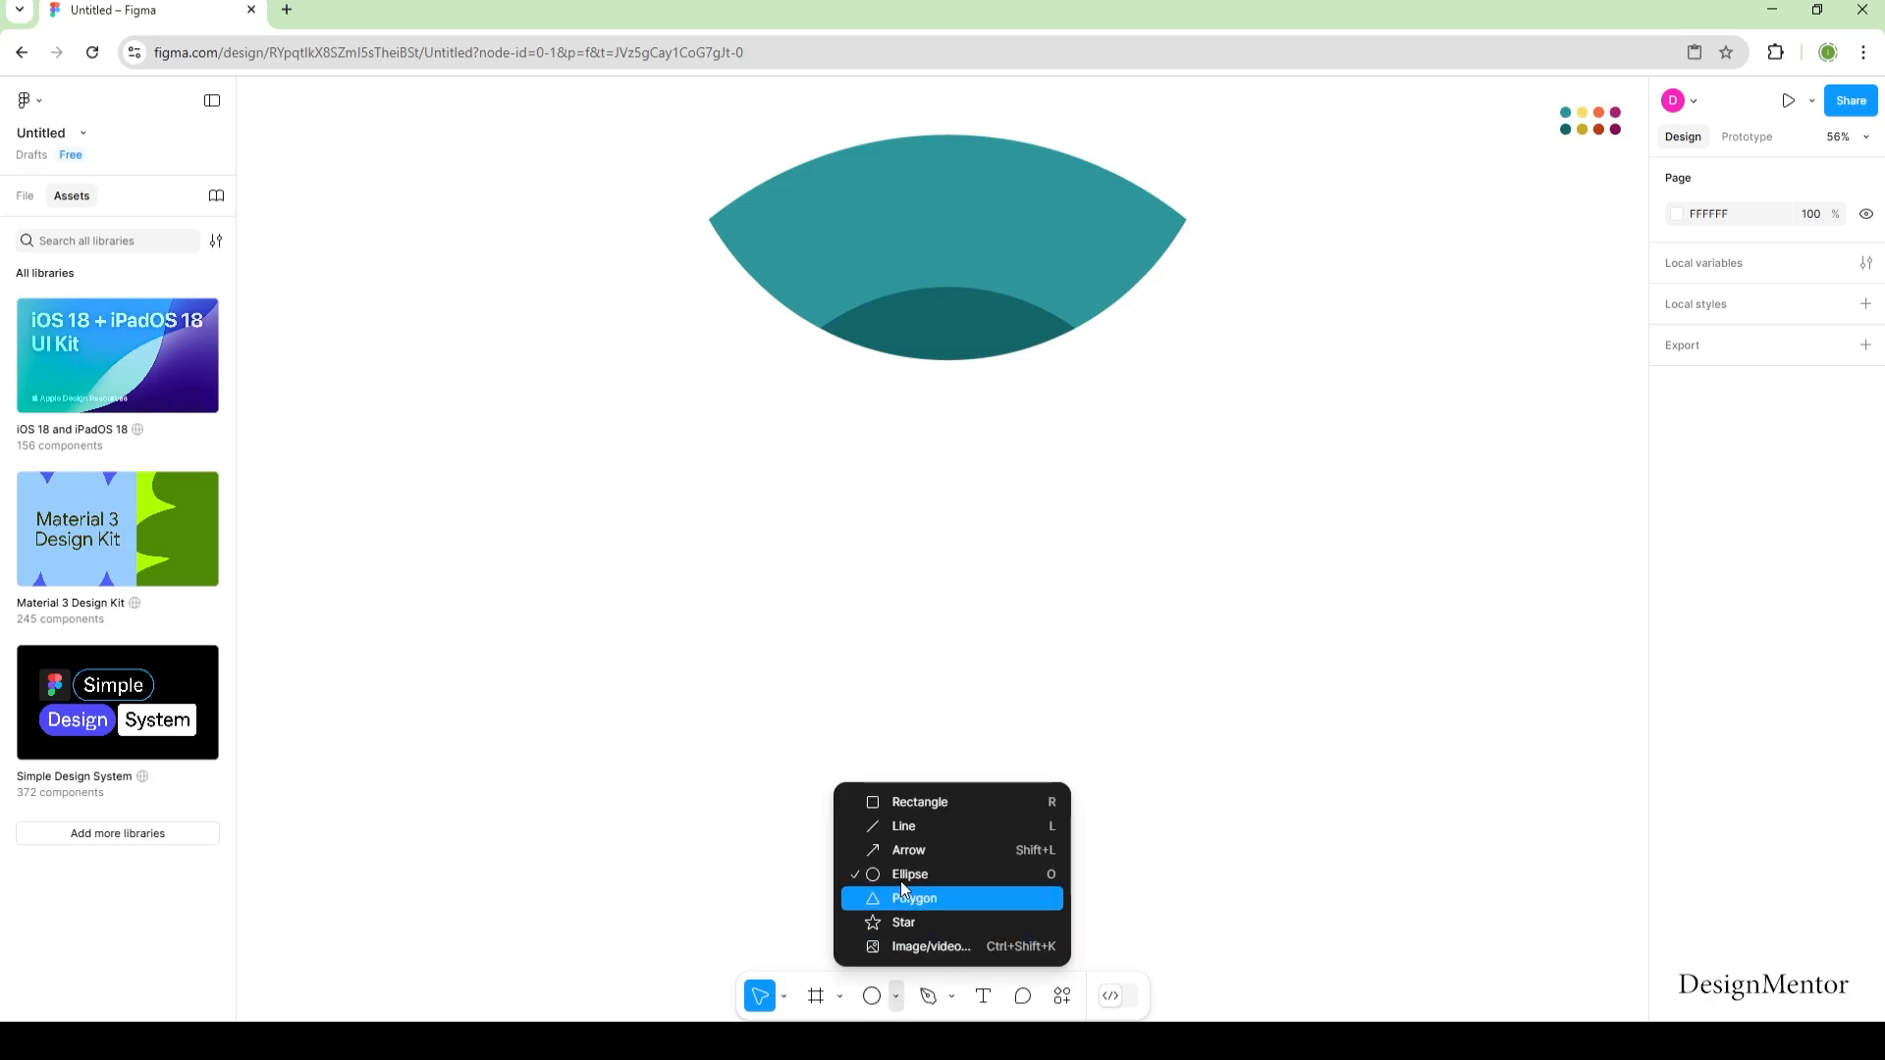
{"action": "left_click", "coordinate": [908, 871]}
{"action": "left_click", "coordinate": [956, 447]}
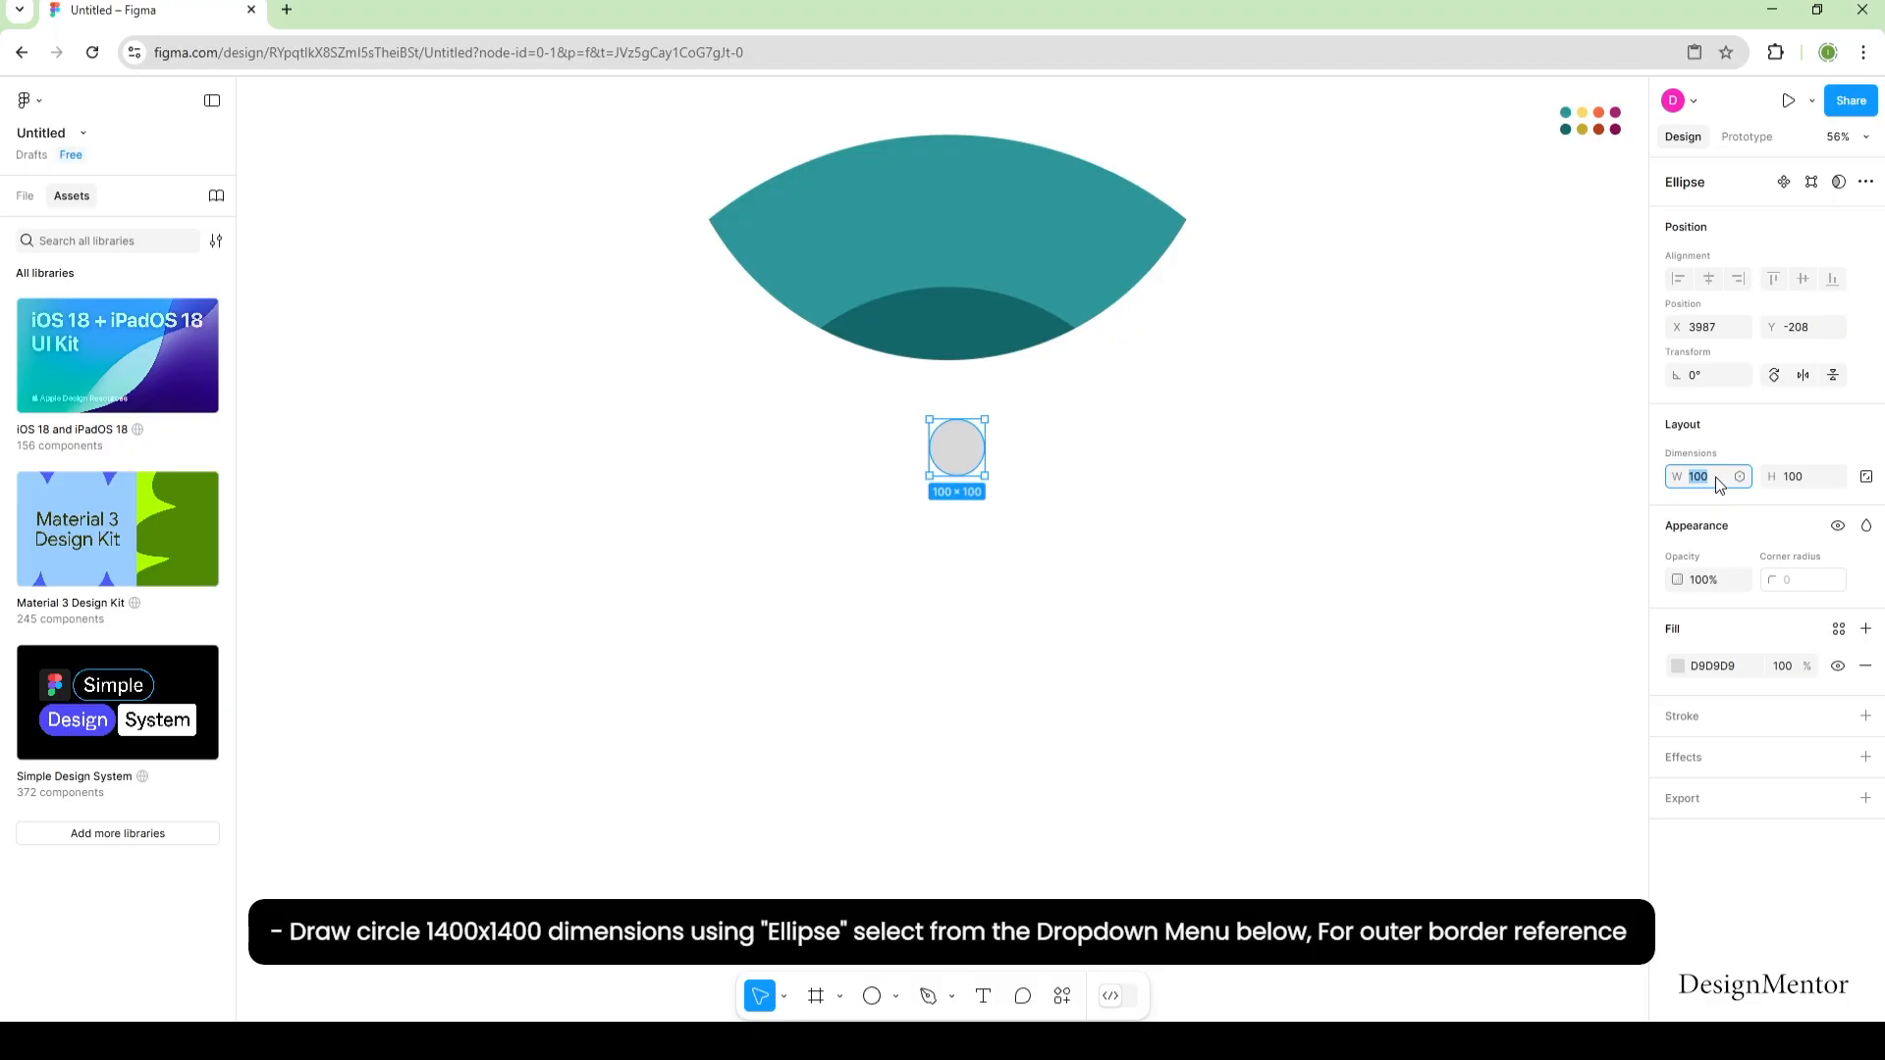
{"action": "key", "text": "Tab"}
{"action": "type", "text": "14"}
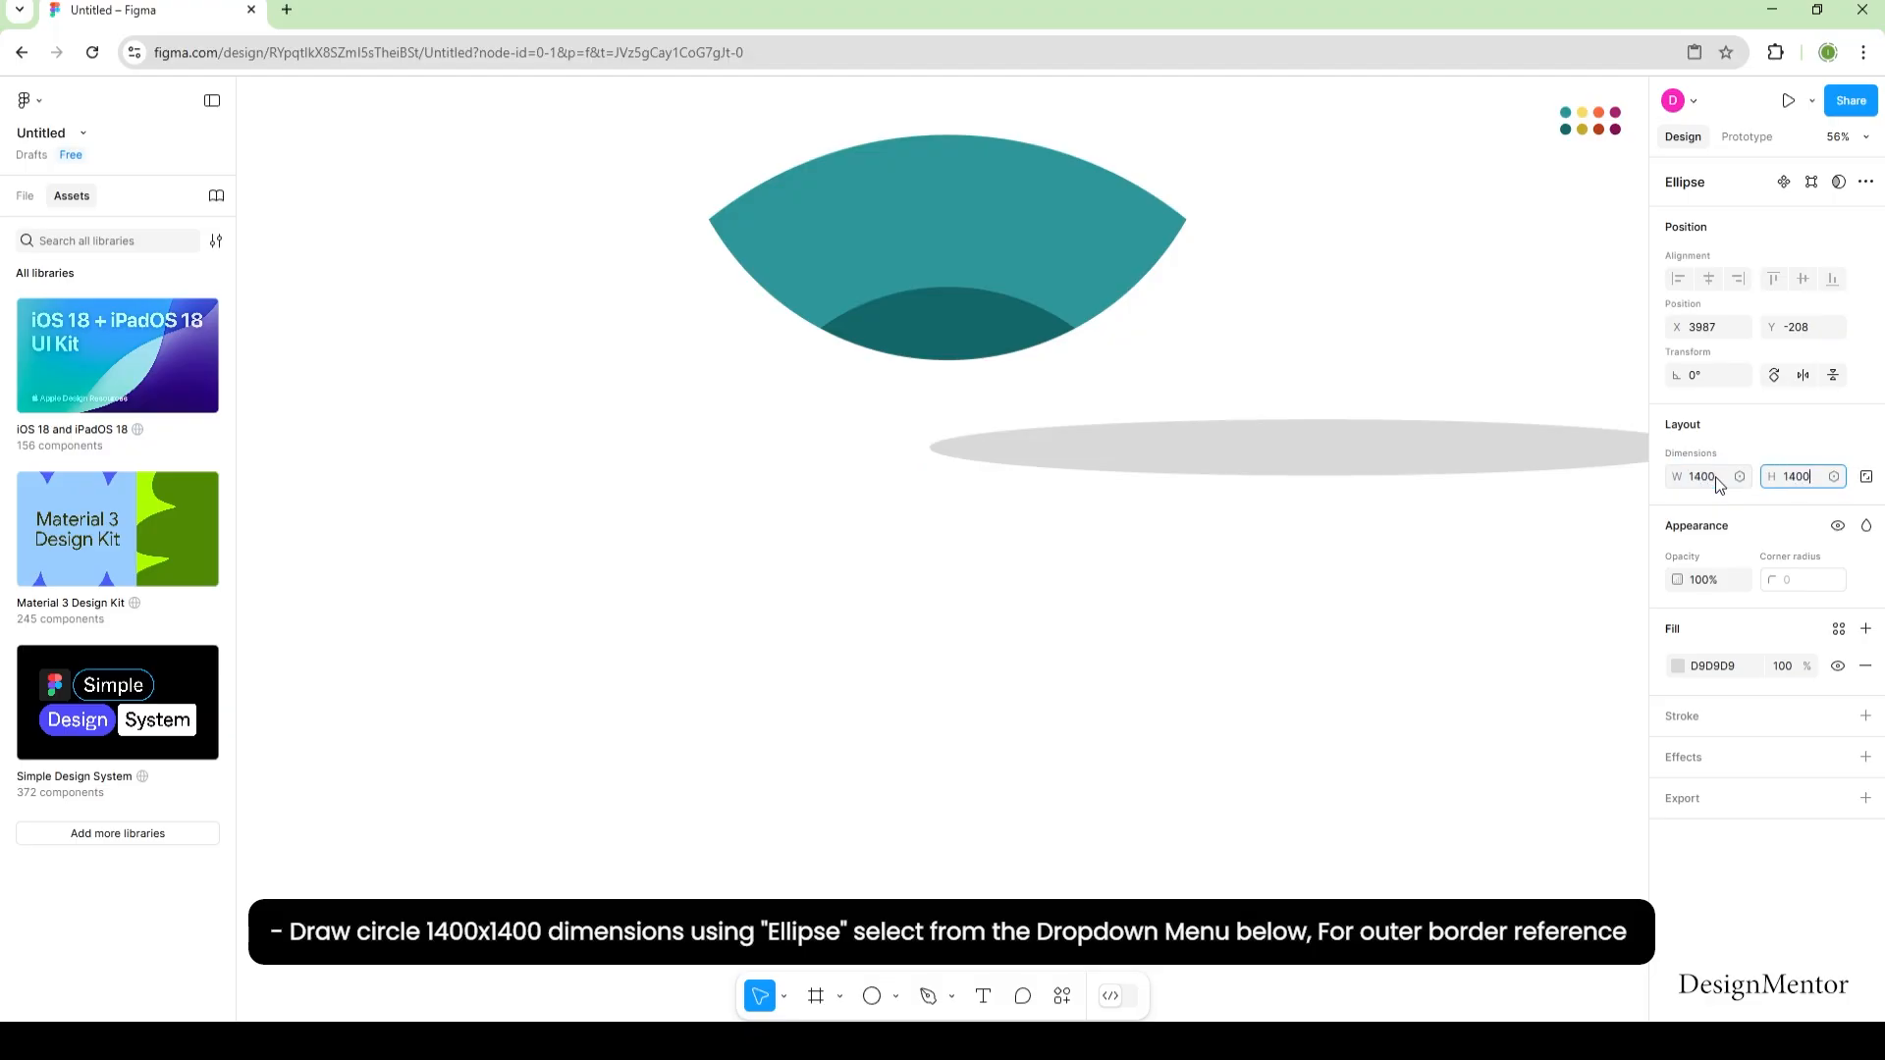
{"action": "key", "text": "Return"}
Step: Give the 1400 × 1400 circle a red FF0000 inside stroke of weight 1 and remove its fill
{"action": "left_click", "coordinate": [1866, 717]}
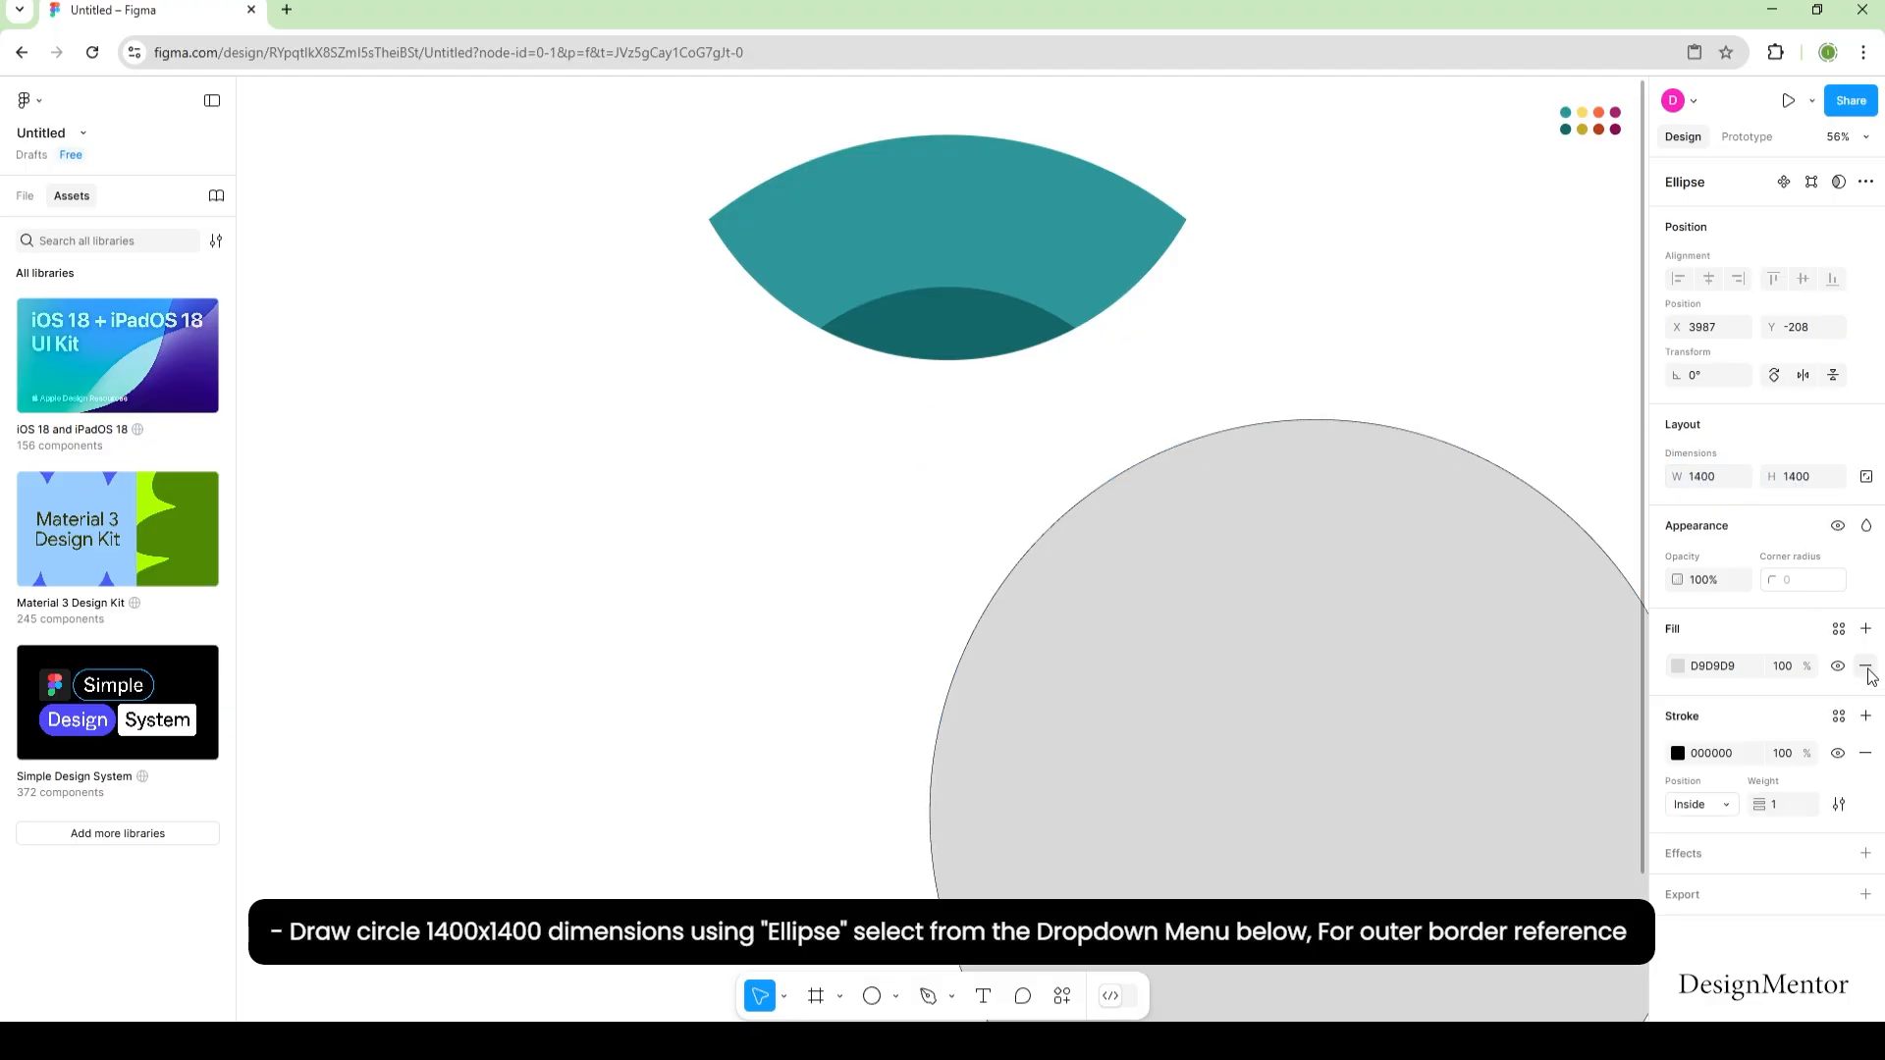
{"action": "left_click", "coordinate": [1865, 665]}
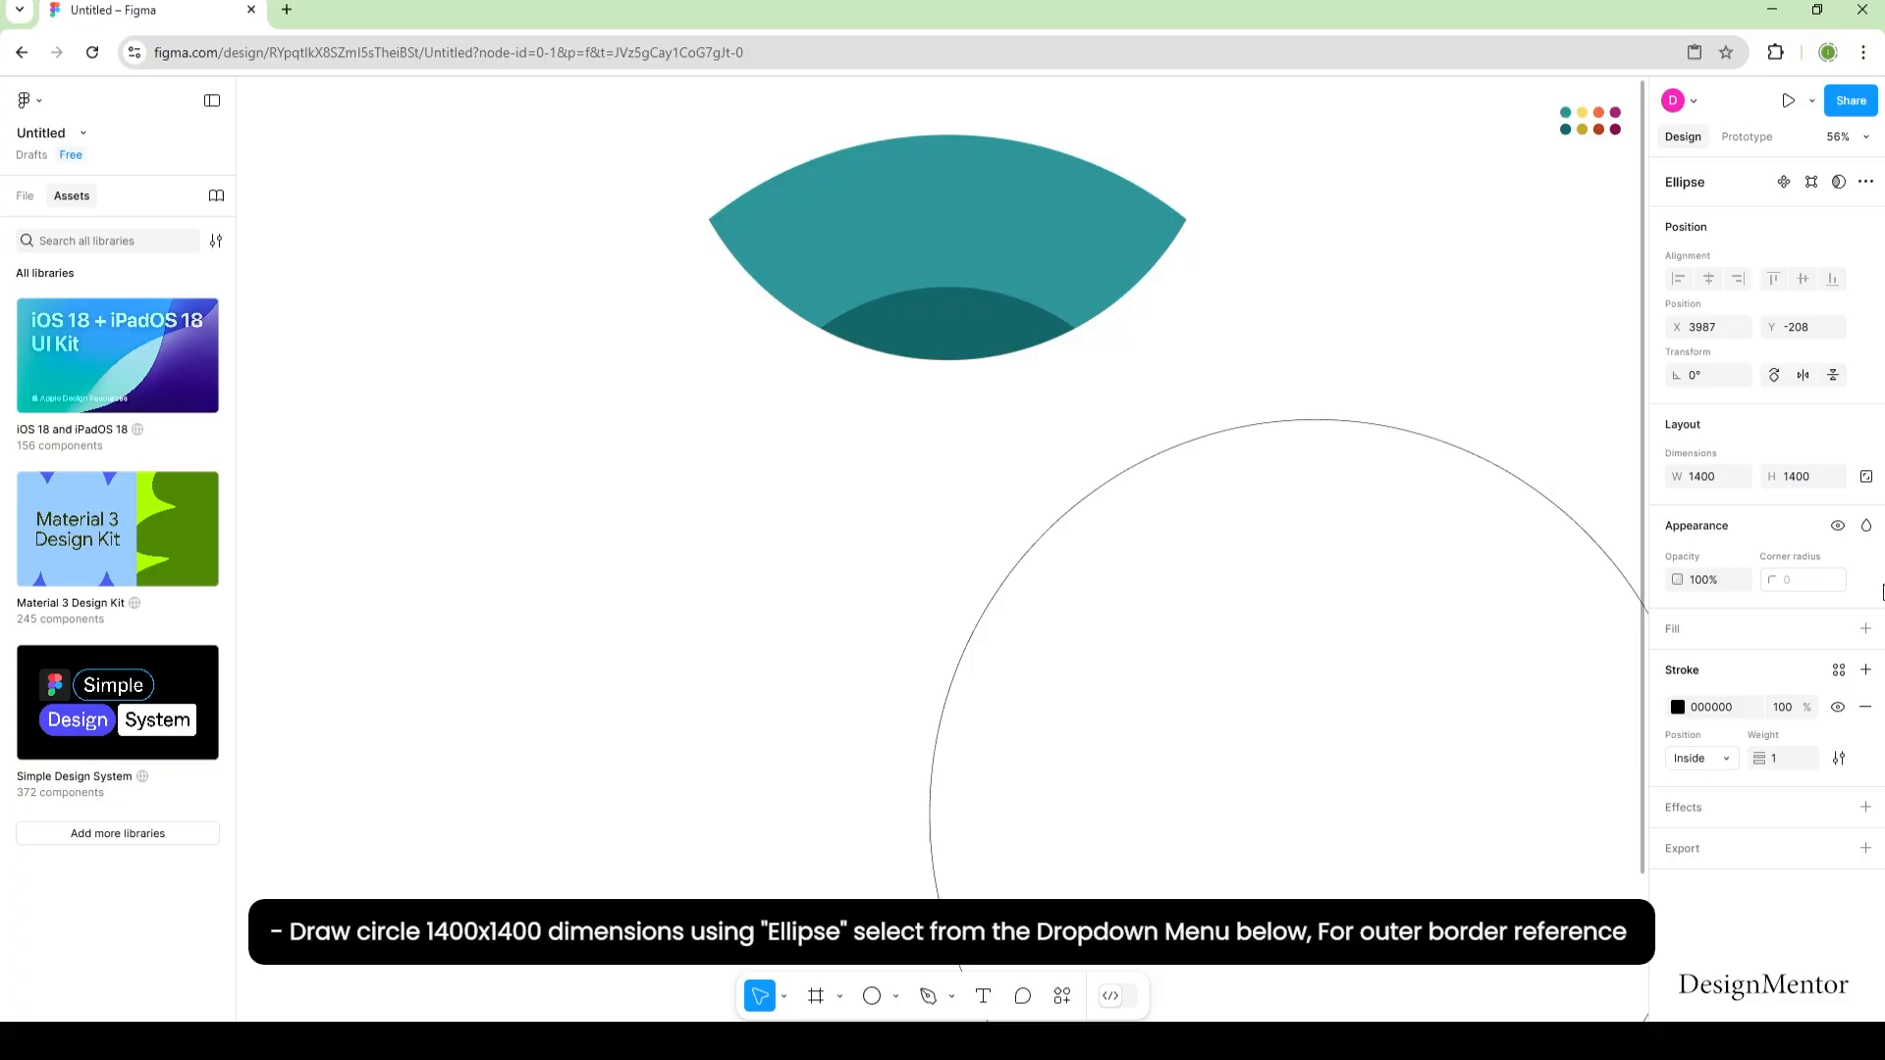
{"action": "left_click", "coordinate": [1679, 709]}
{"action": "left_click_drag", "start_coordinate": [1546, 611], "coordinate": [1724, 523]}
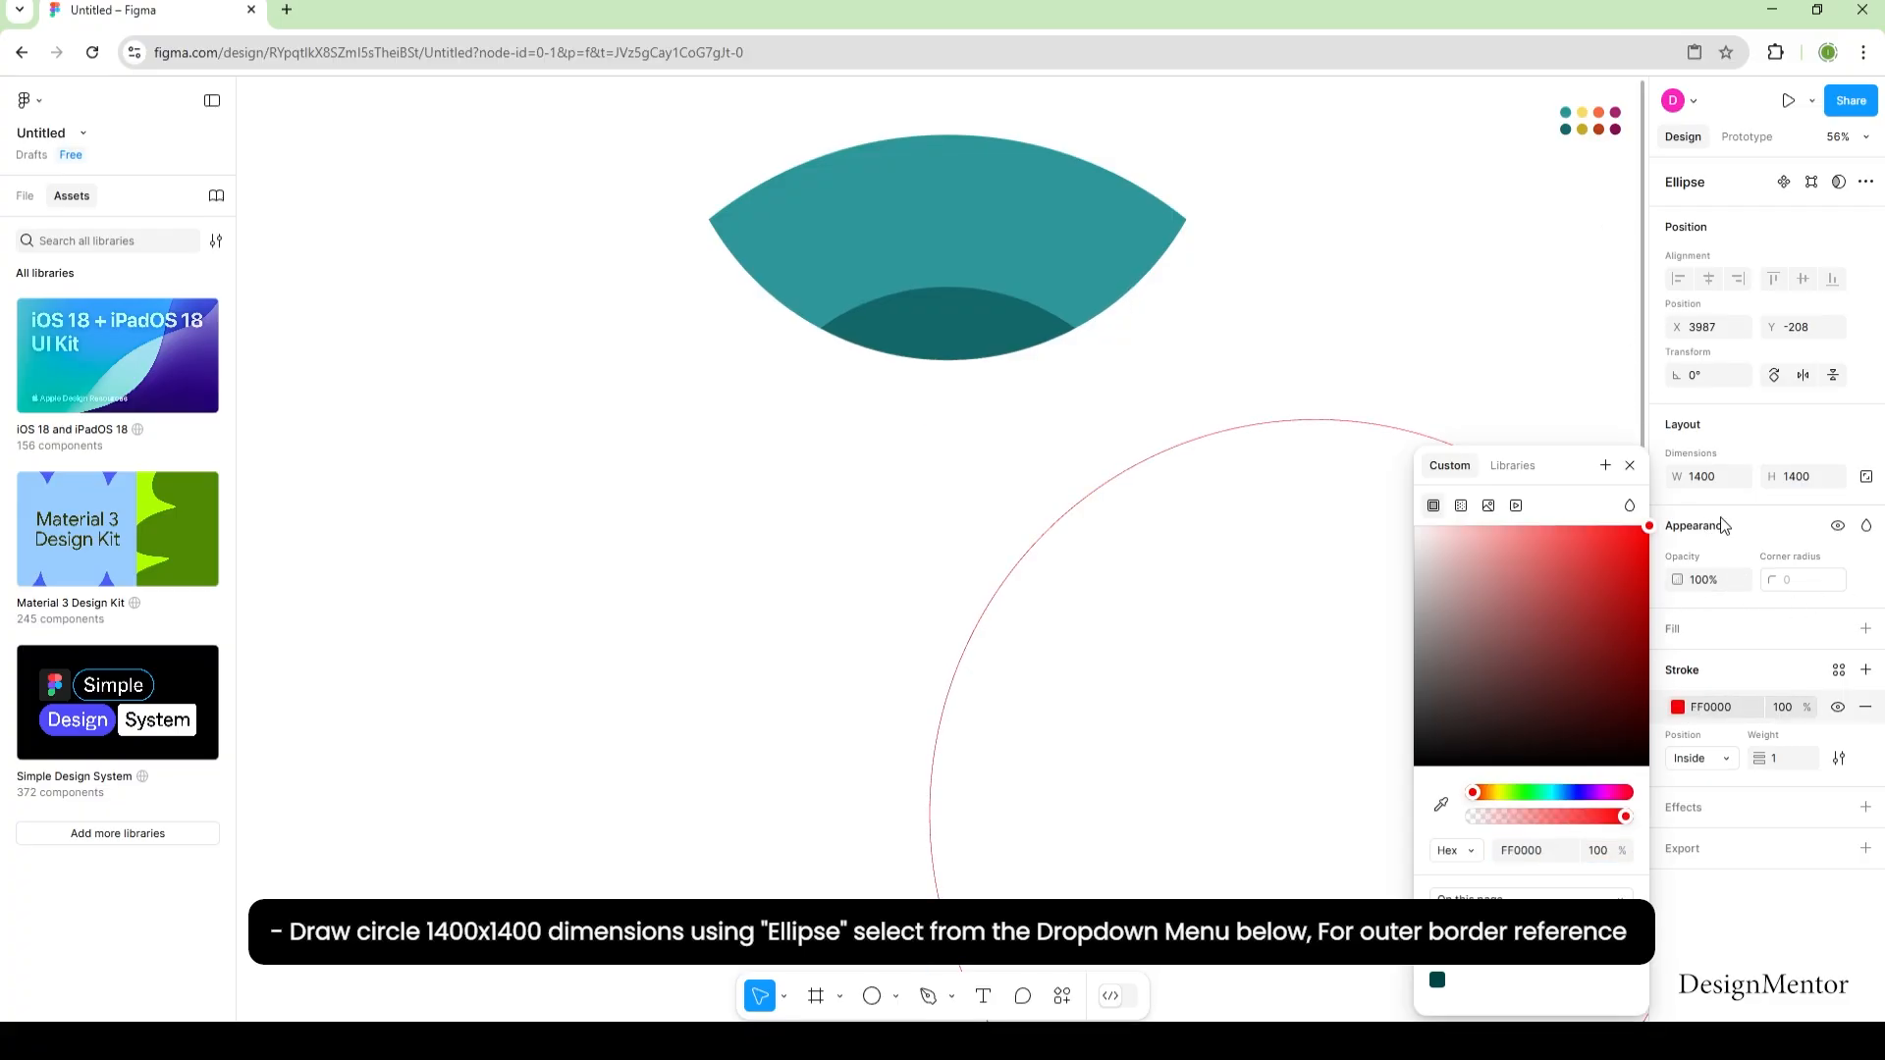
{"action": "left_click", "coordinate": [1503, 308]}
Step: Move the red circle outline to X 3320, Y -713 so its upper arc matches the petal's outer edge
{"action": "left_click_drag", "start_coordinate": [1512, 482], "coordinate": [1148, 194]}
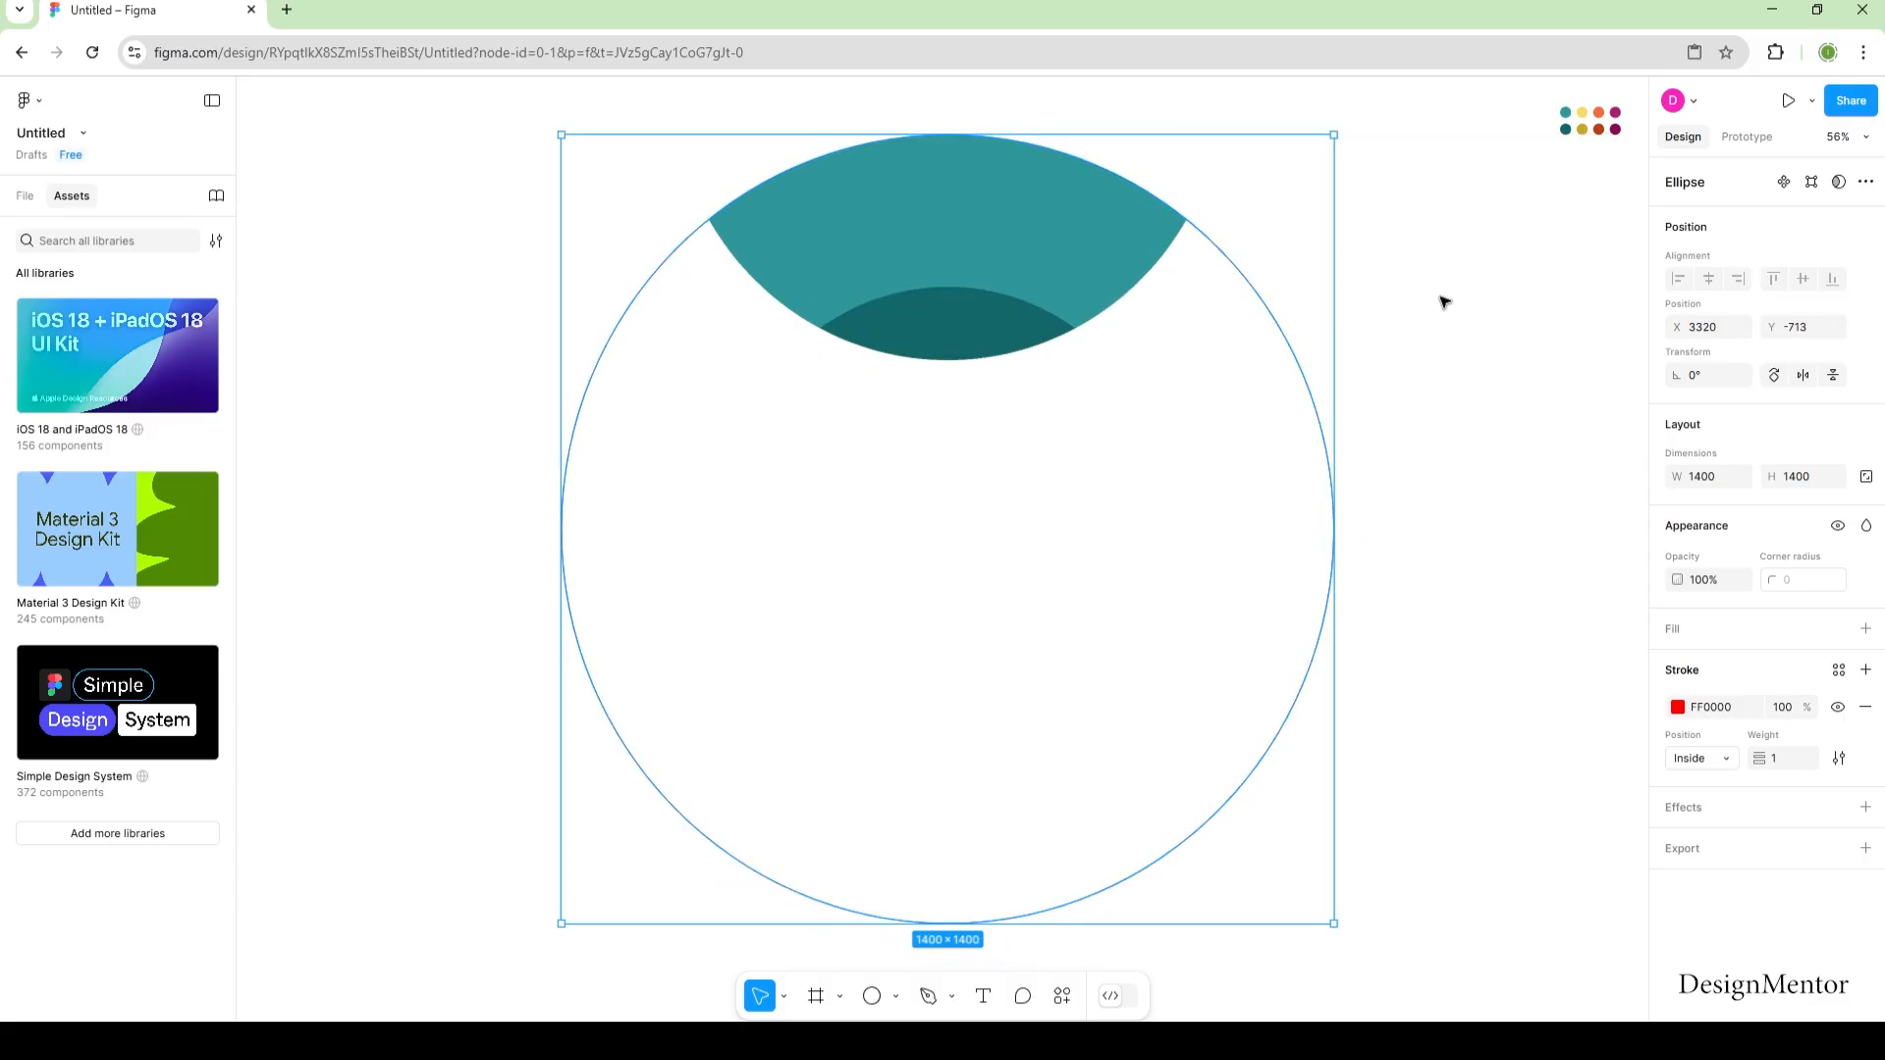
{"action": "left_click", "coordinate": [1316, 308]}
Step: Duplicate the teal petal, rotate the copy to -90° and place it at X 4720, Y -443 inside the circle's right edge
{"action": "right_click", "coordinate": [1006, 273]}
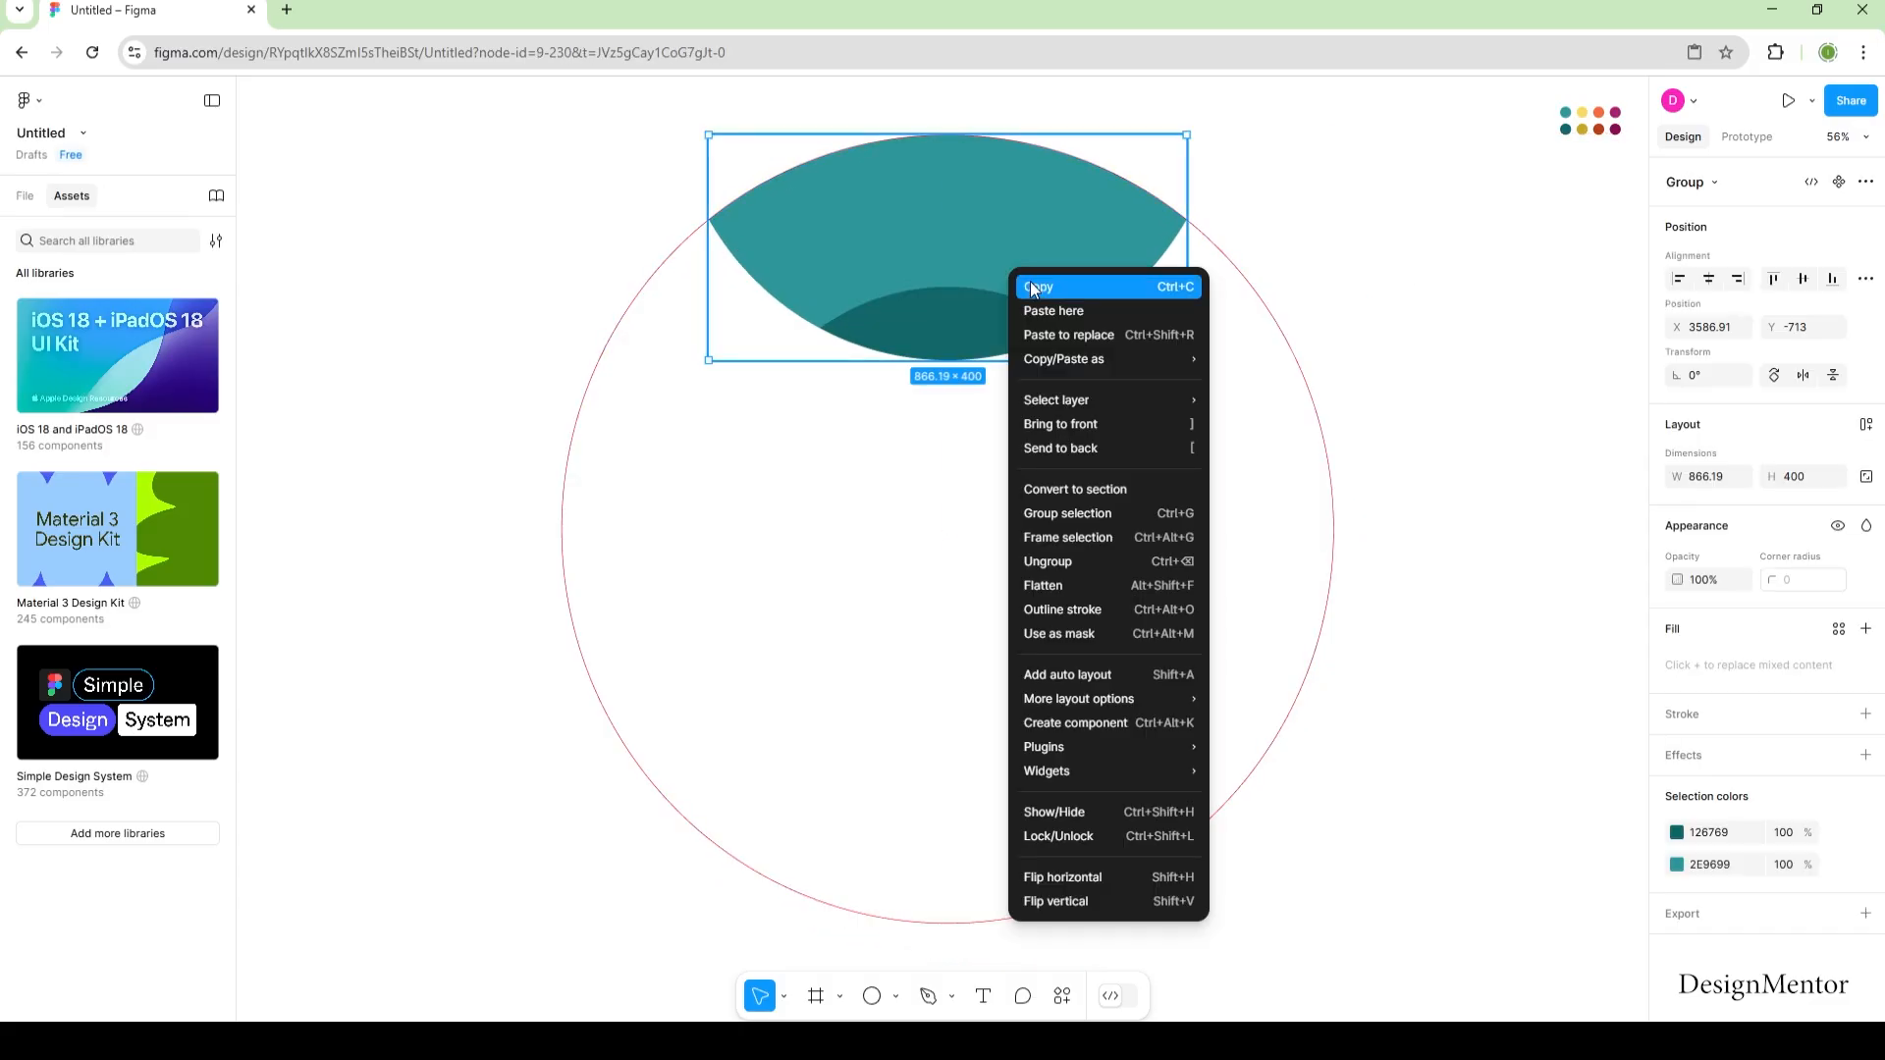
{"action": "left_click", "coordinate": [1039, 286]}
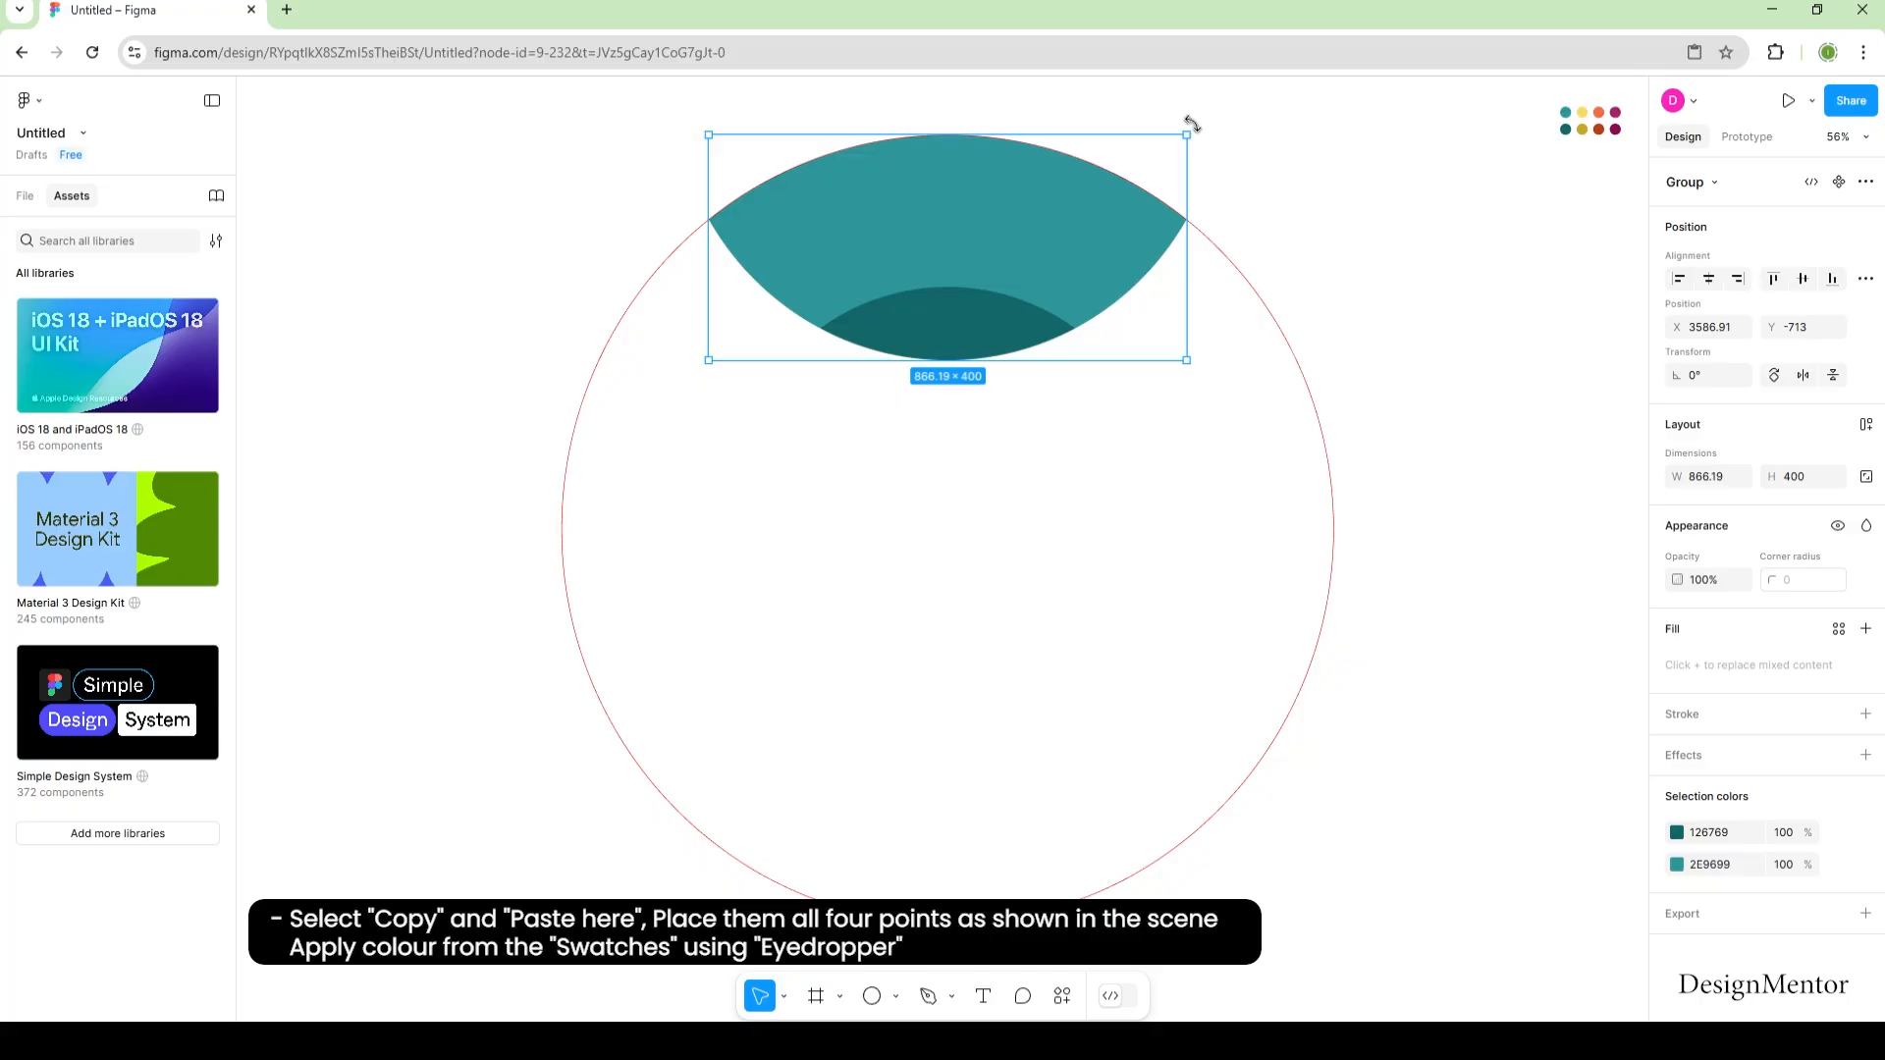
{"action": "left_click_drag", "start_coordinate": [1191, 124], "coordinate": [1123, 504]}
{"action": "left_click_drag", "start_coordinate": [973, 281], "coordinate": [1253, 562]}
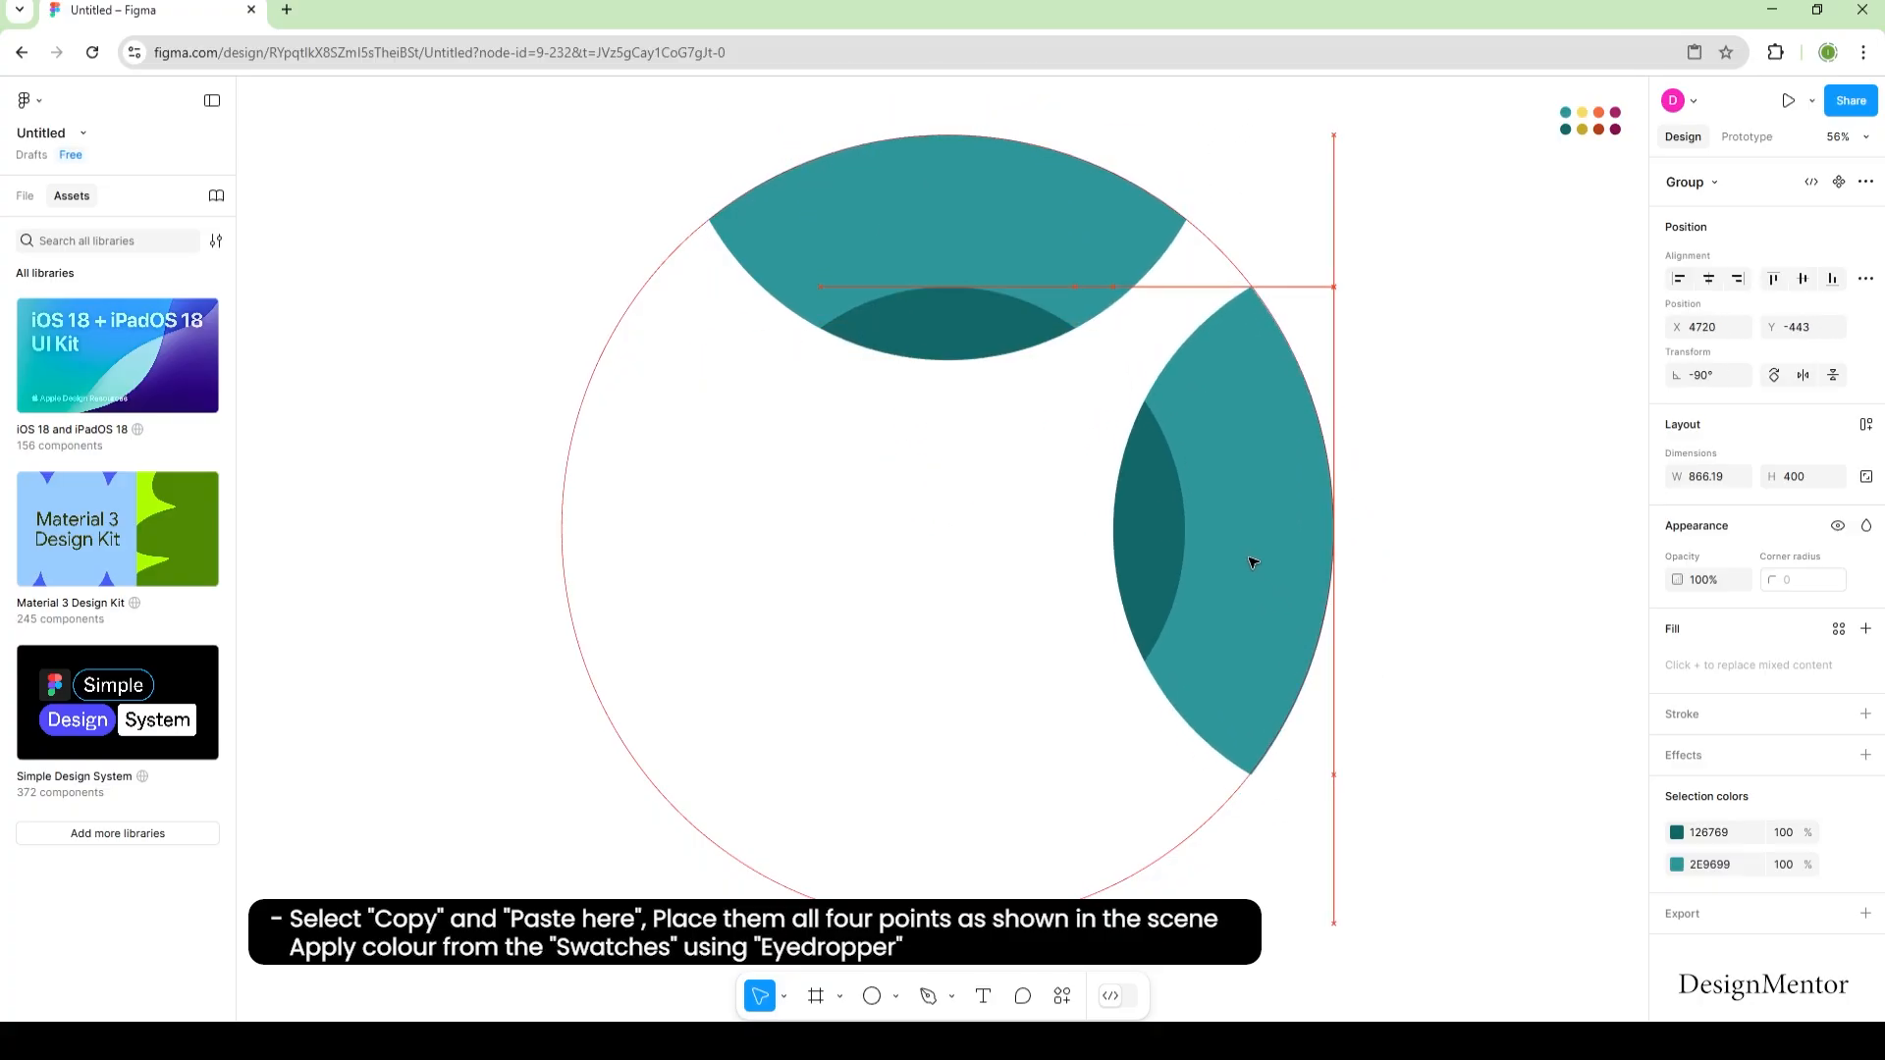
Step: Ungroup the right petal and fill its large lens with palette yellow F7DC67 and its small lens with dark yellow
{"action": "right_click", "coordinate": [1250, 498]}
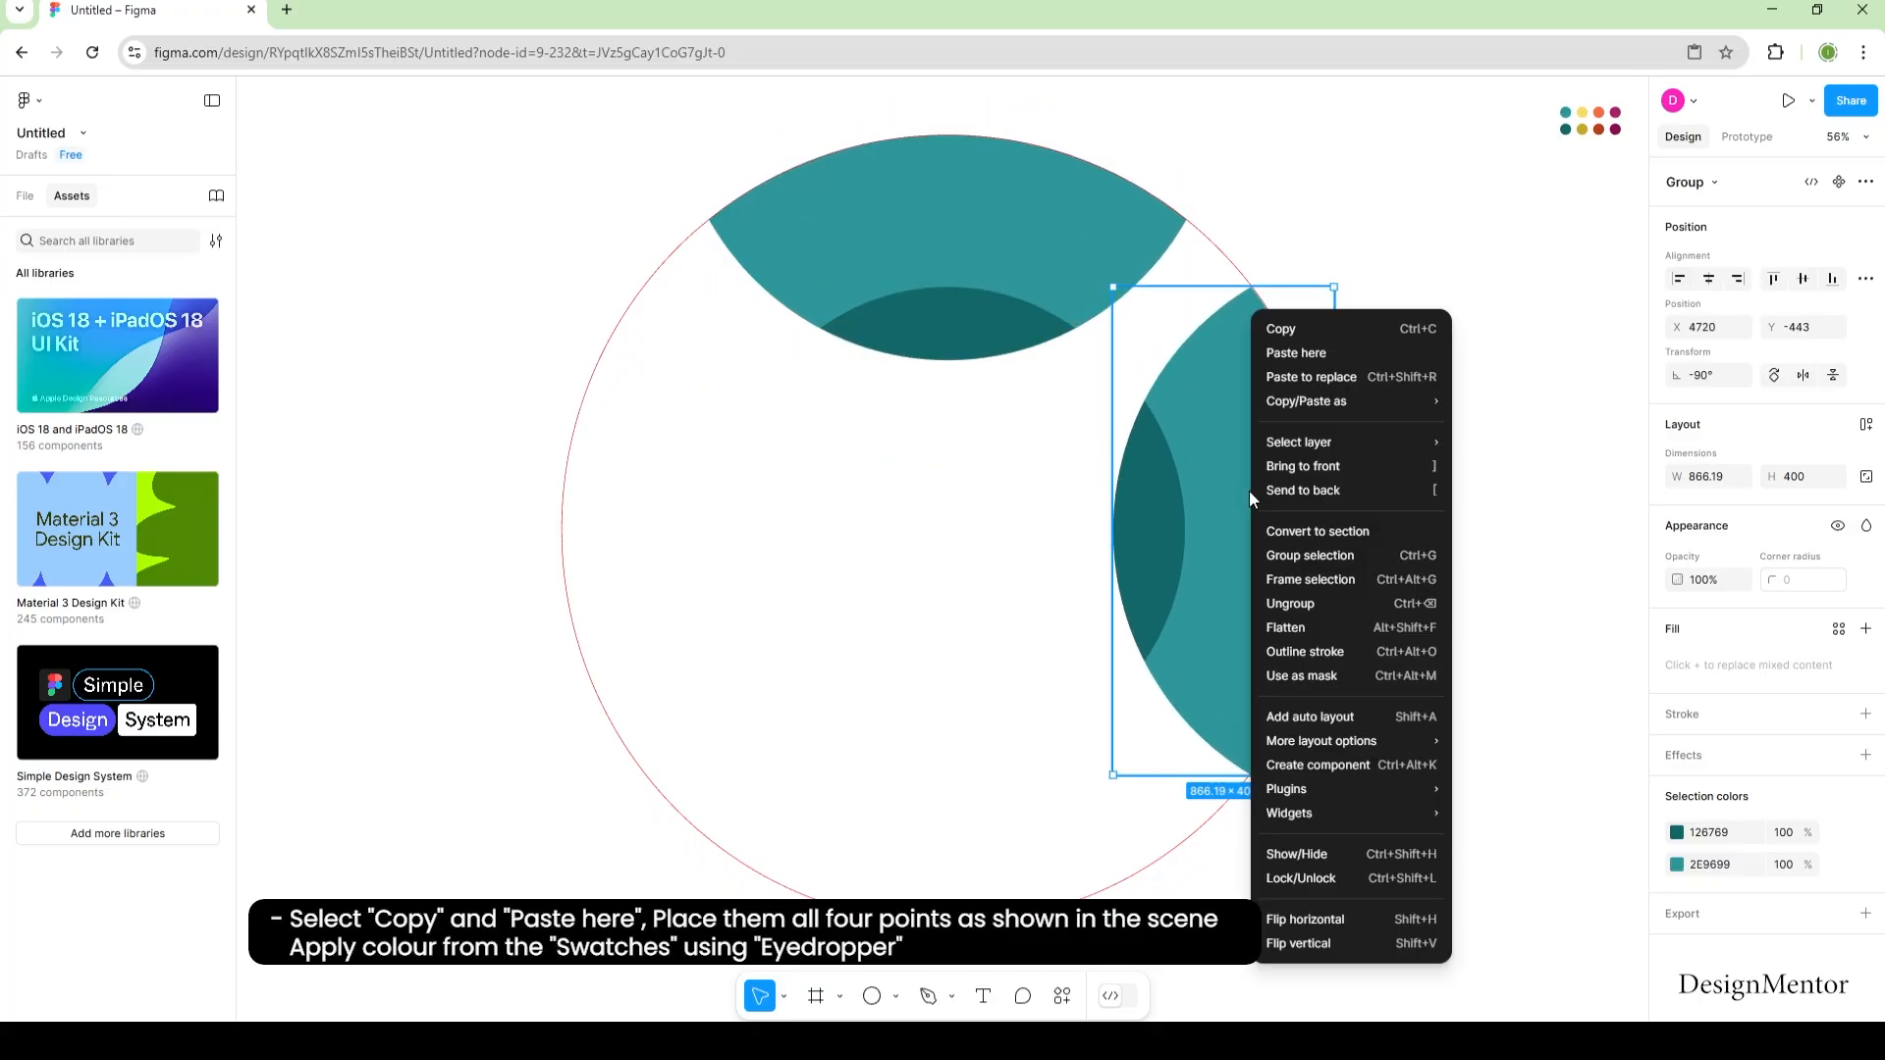
{"action": "left_click", "coordinate": [1286, 603]}
{"action": "key", "text": "i"}
{"action": "left_click", "coordinate": [1582, 112]}
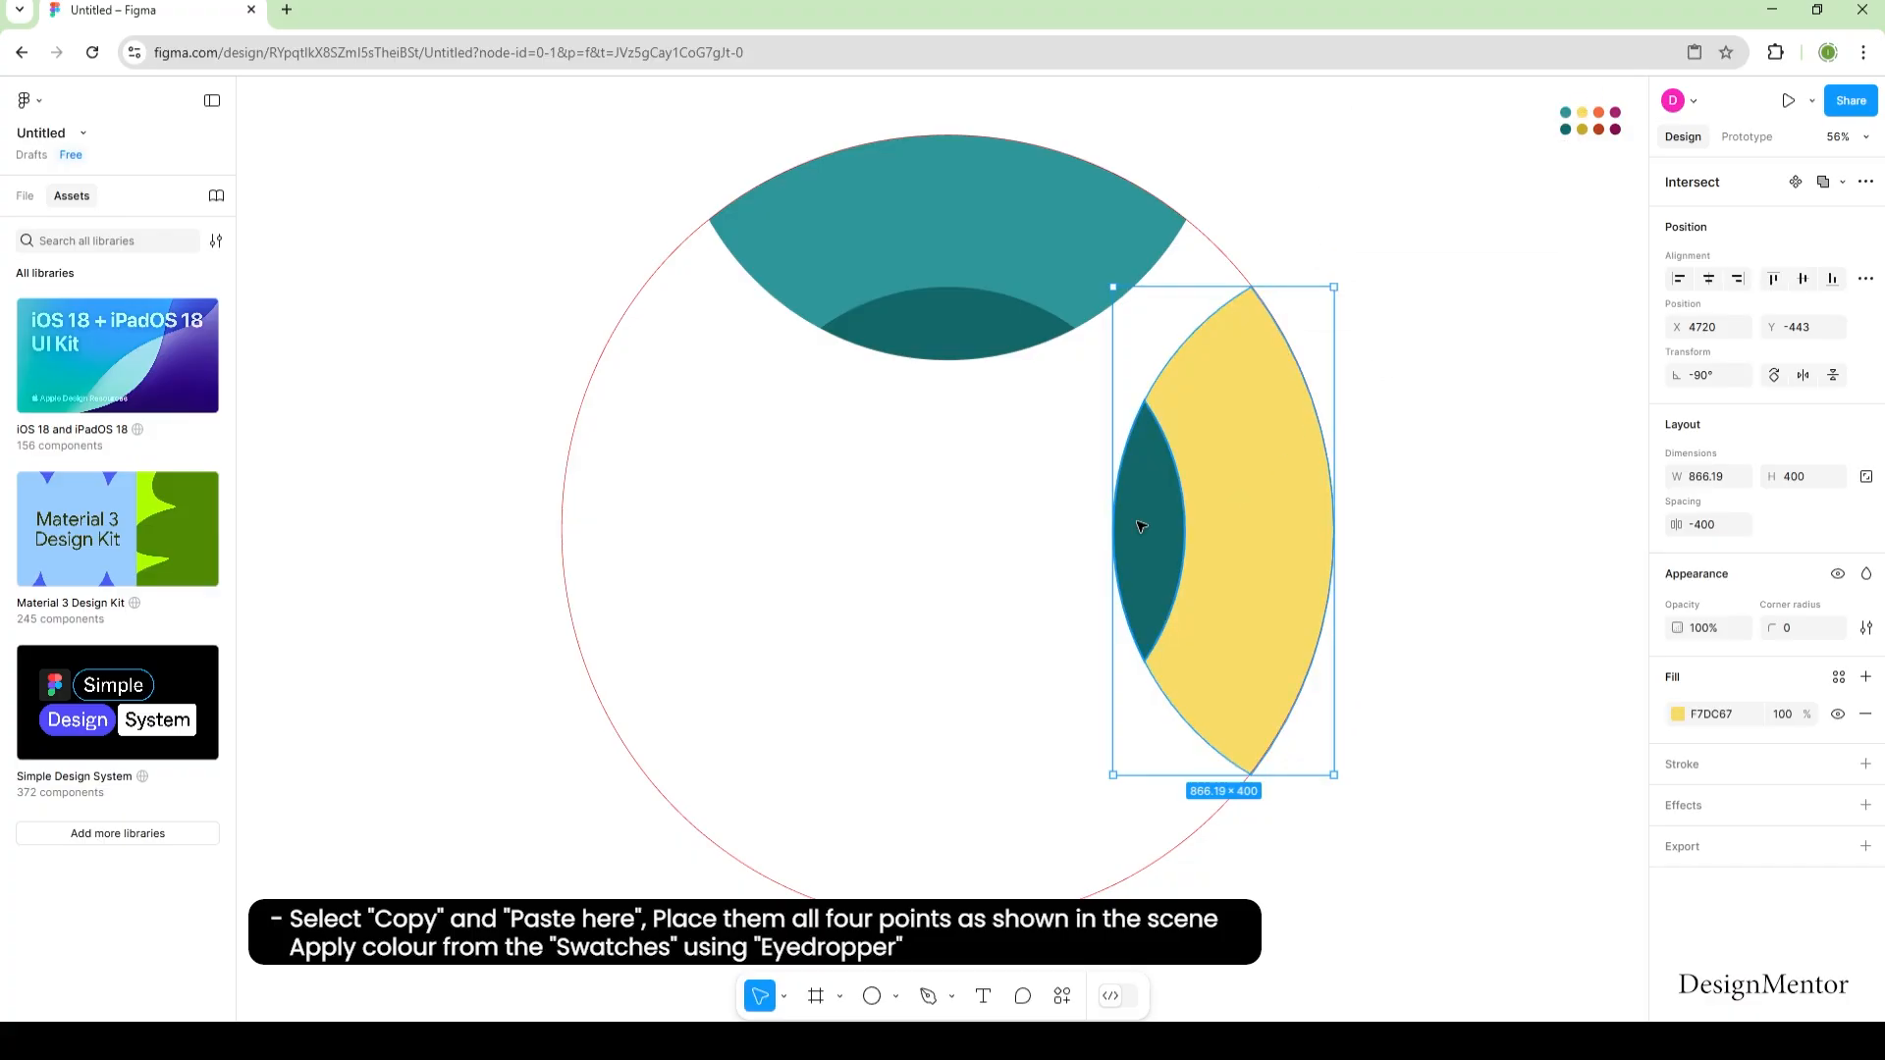
{"action": "left_click", "coordinate": [1148, 530]}
{"action": "key", "text": "i"}
{"action": "left_click", "coordinate": [1581, 129]}
{"action": "left_click", "coordinate": [1411, 665]}
Step: Duplicate the teal petal, rotate the copy to 180° and place it at X 4450.19, Y 687 inside the circle's bottom edge
{"action": "right_click", "coordinate": [880, 209]}
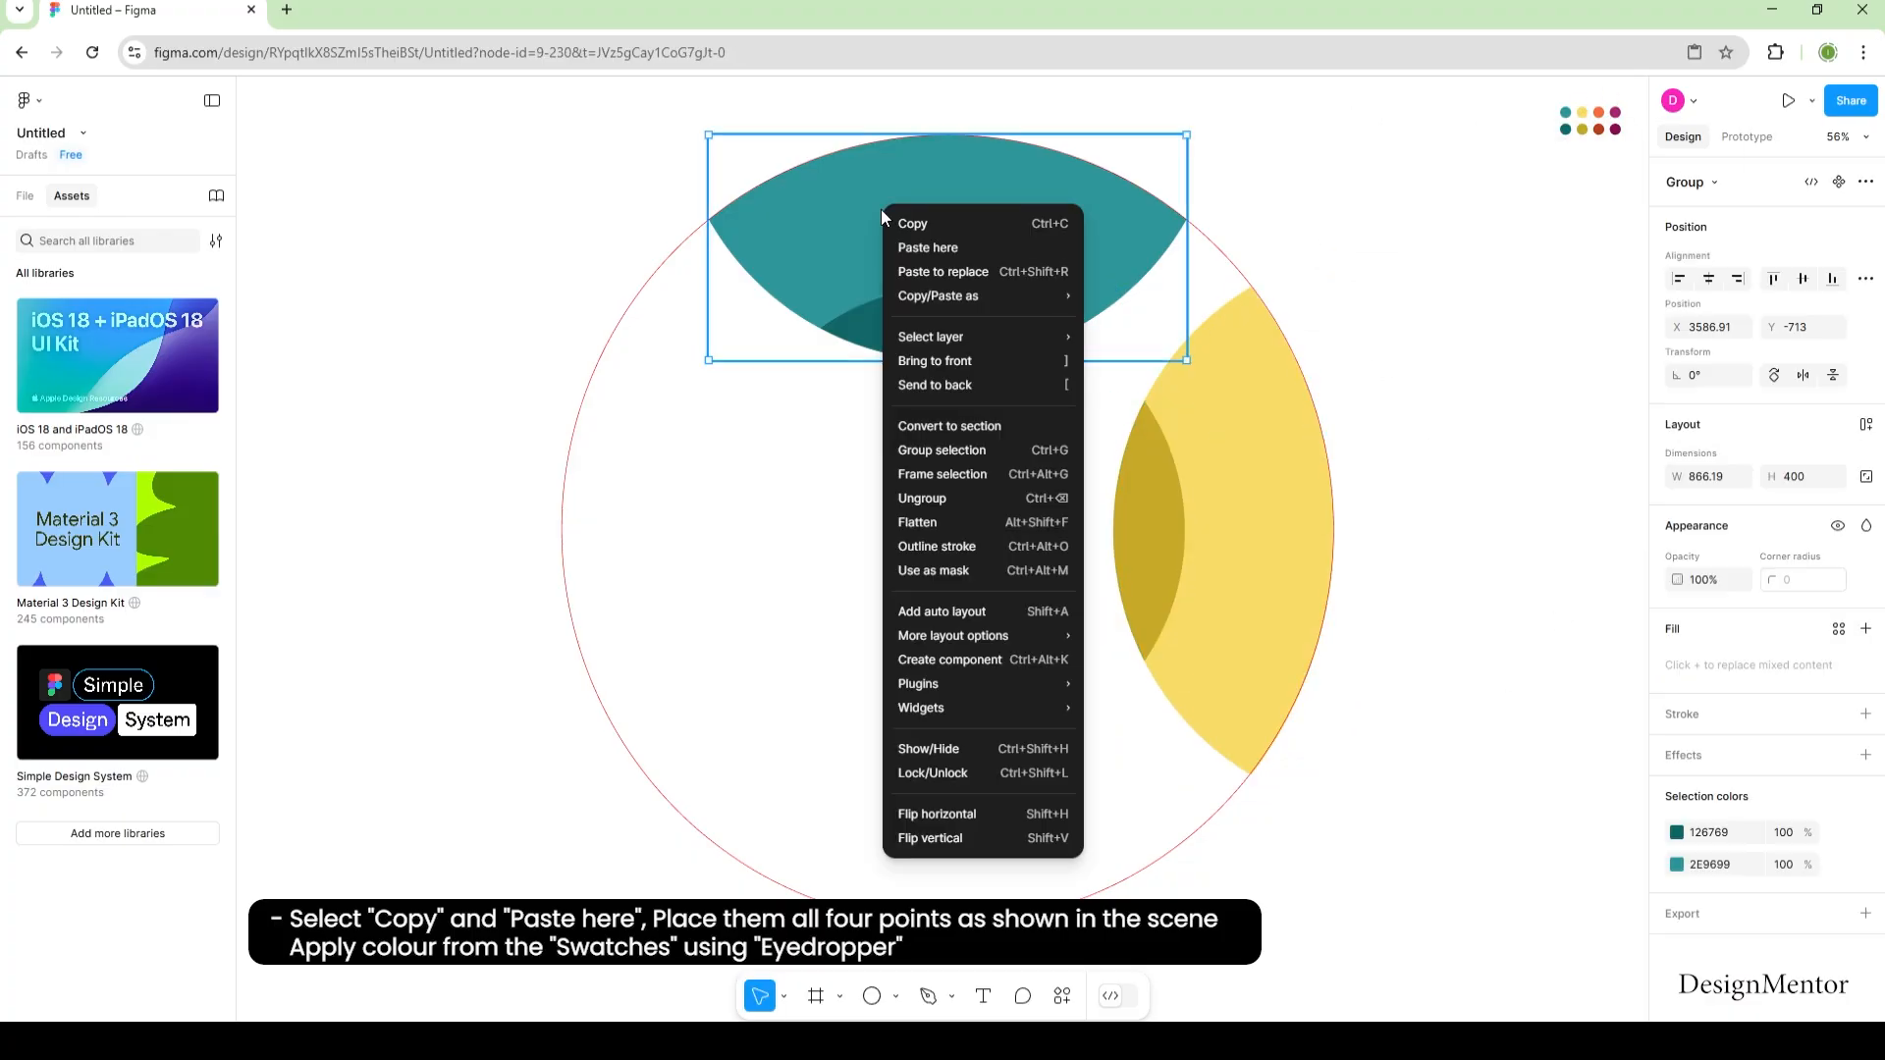
{"action": "left_click", "coordinate": [930, 227]}
{"action": "key", "text": "ctrl+v"}
{"action": "left_click_drag", "start_coordinate": [703, 122], "coordinate": [1100, 336]}
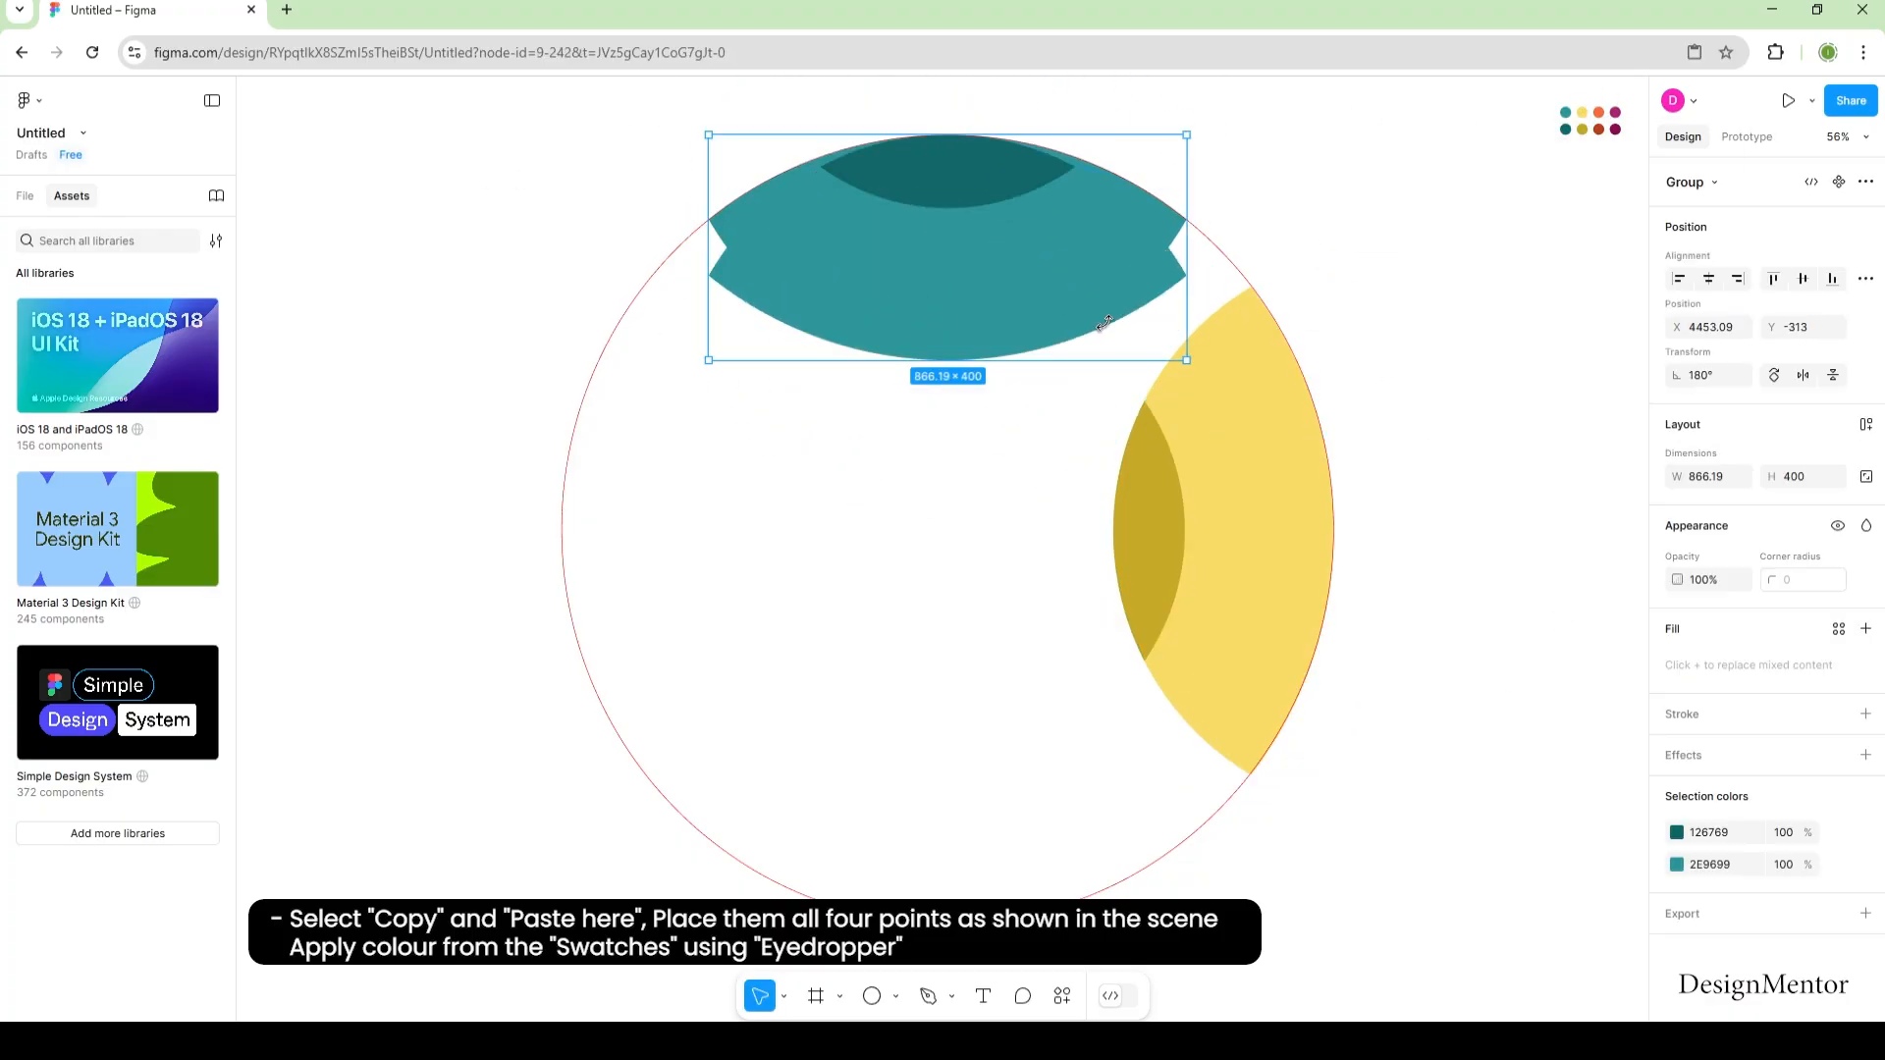
{"action": "left_click_drag", "start_coordinate": [948, 195], "coordinate": [949, 758]}
Step: Ungroup the bottom petal and fill its large lens with the palette orange and its small lens with dark orange B9401A
{"action": "right_click", "coordinate": [1064, 815]}
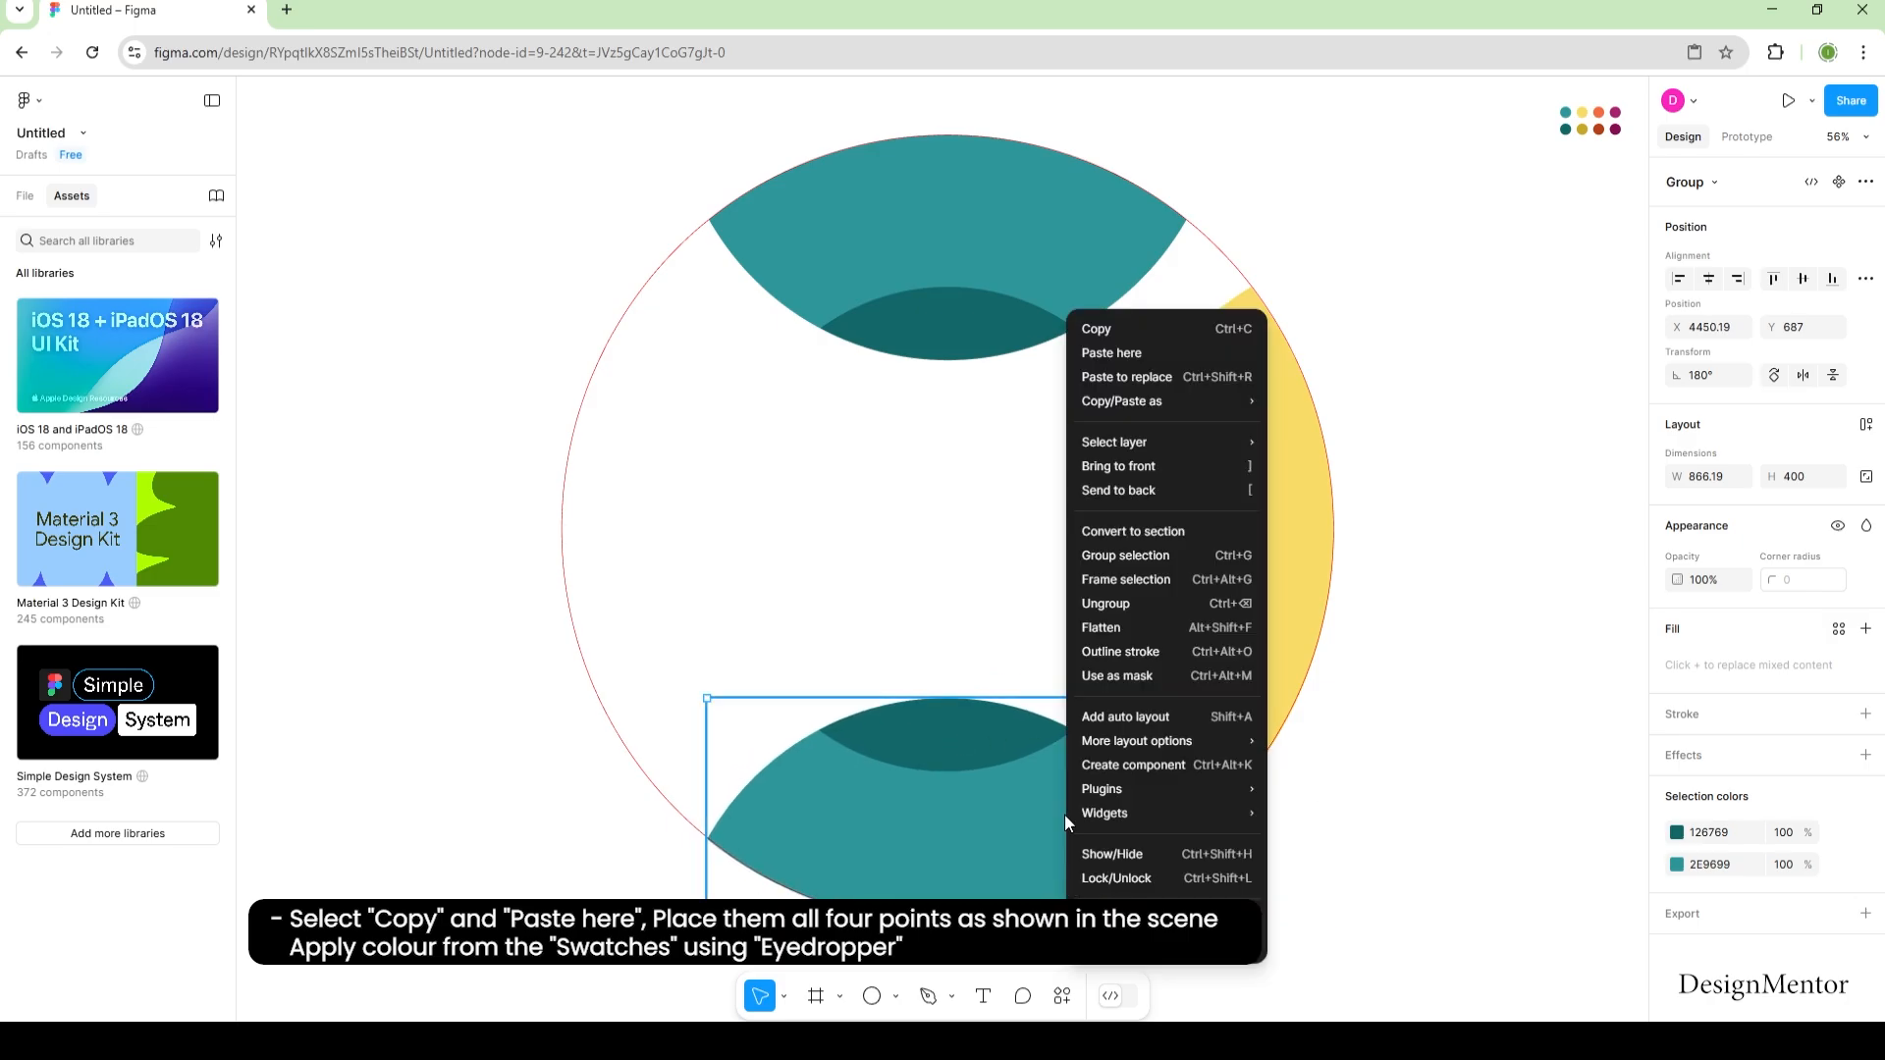
{"action": "left_click", "coordinate": [1111, 604]}
{"action": "left_click", "coordinate": [1055, 628]}
{"action": "left_click", "coordinate": [1012, 810]}
{"action": "key", "text": "i"}
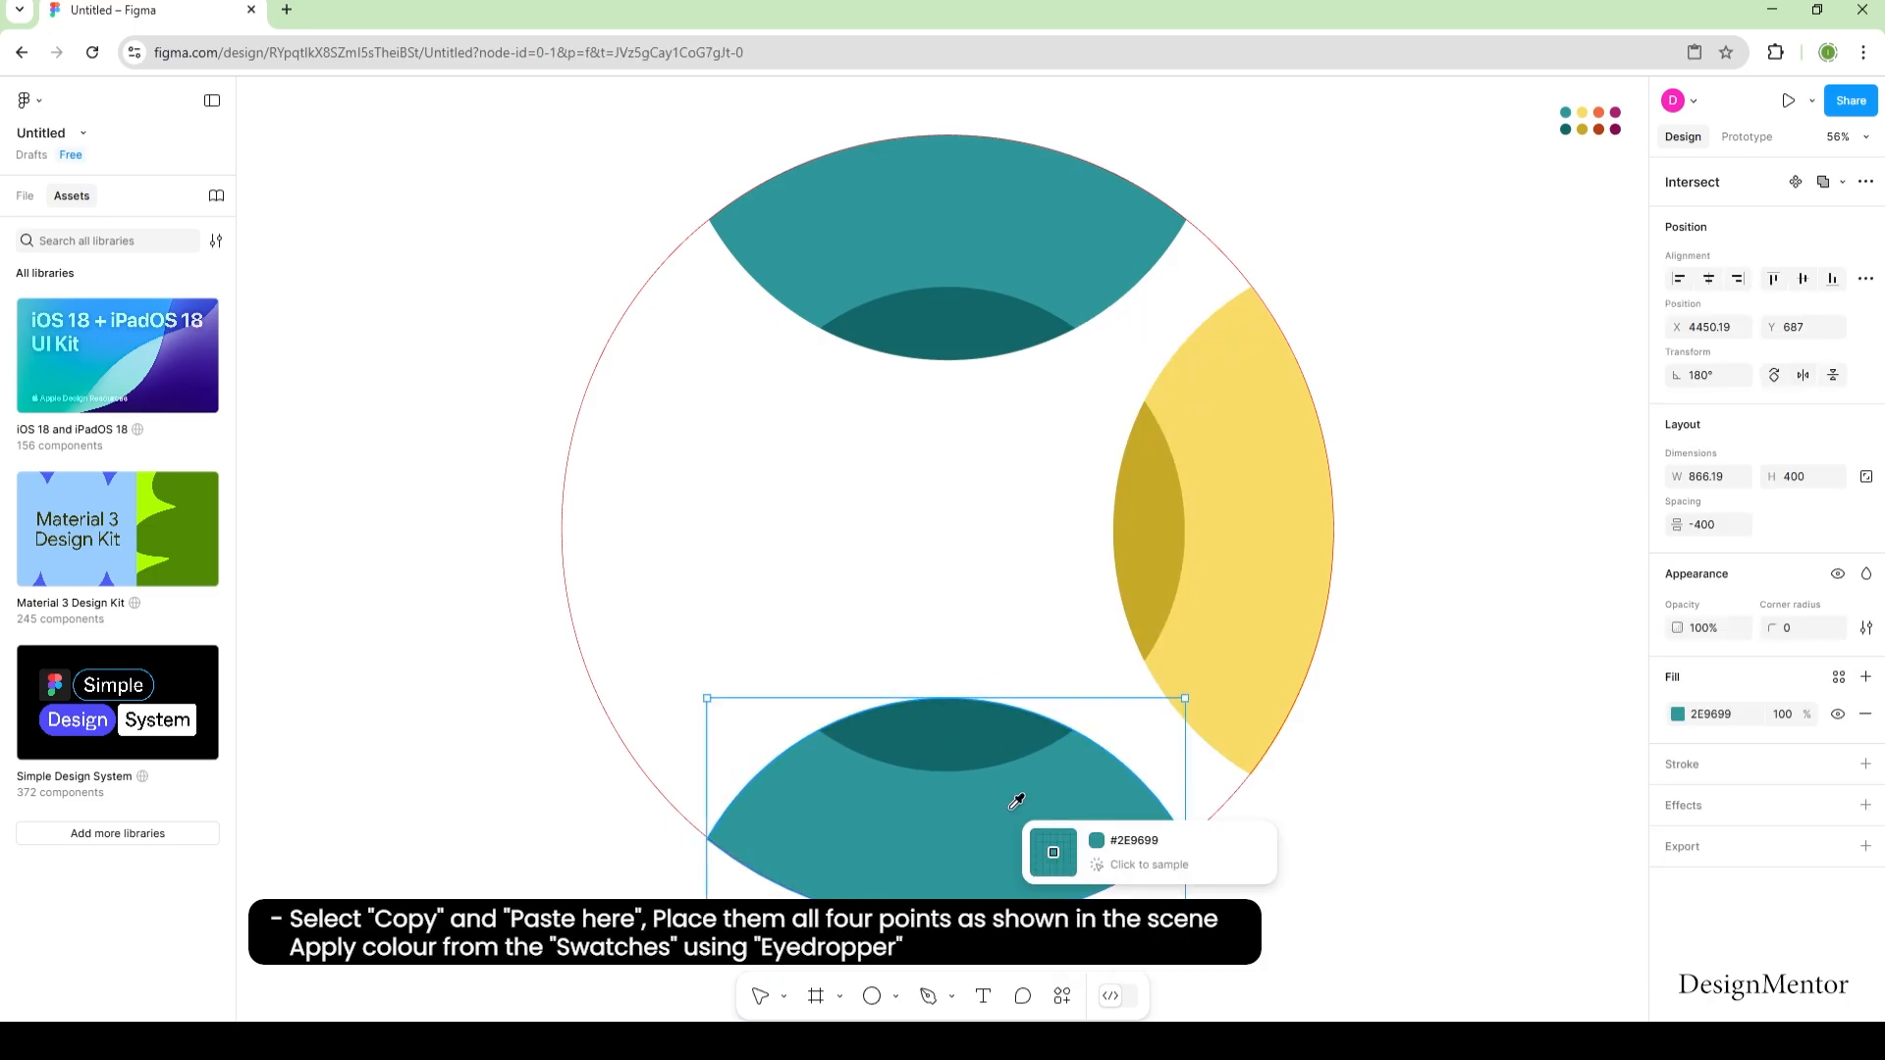
{"action": "left_click", "coordinate": [1598, 113]}
{"action": "left_click", "coordinate": [969, 747]}
{"action": "key", "text": "i"}
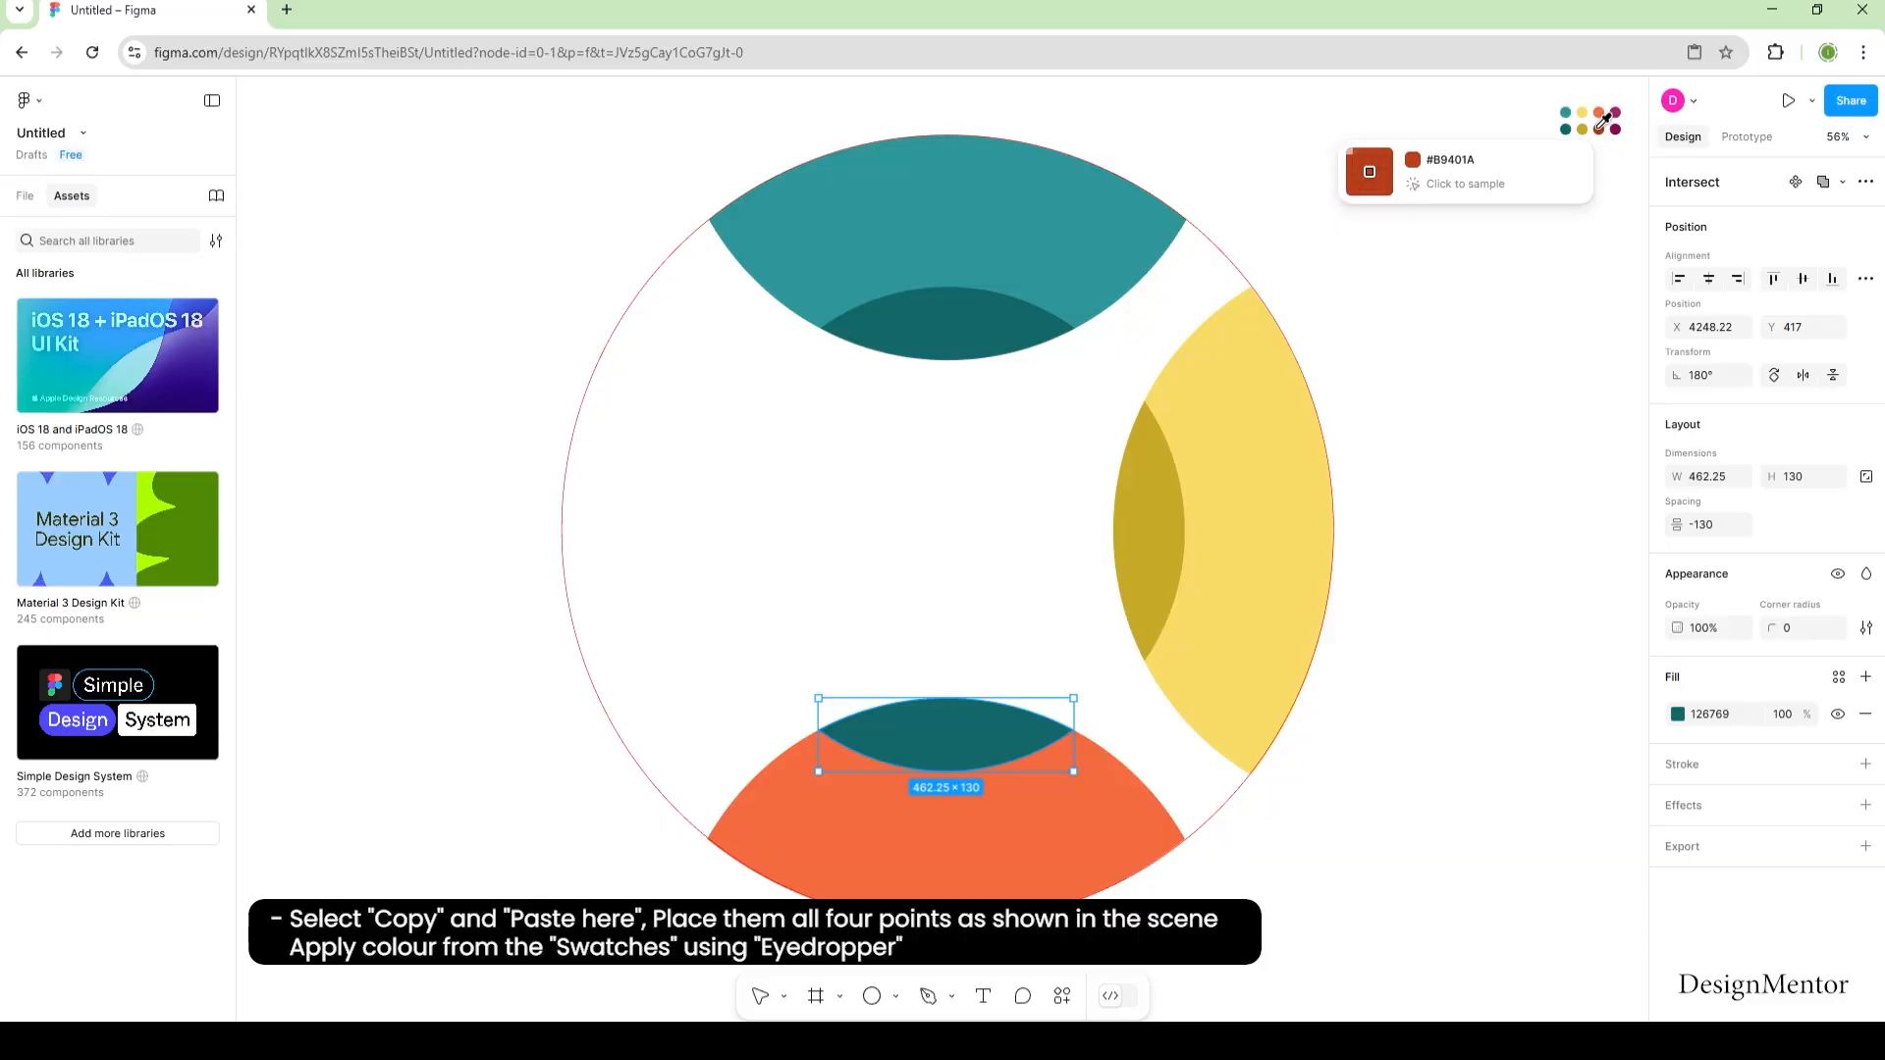
{"action": "left_click", "coordinate": [1598, 129]}
{"action": "left_click", "coordinate": [1402, 717]}
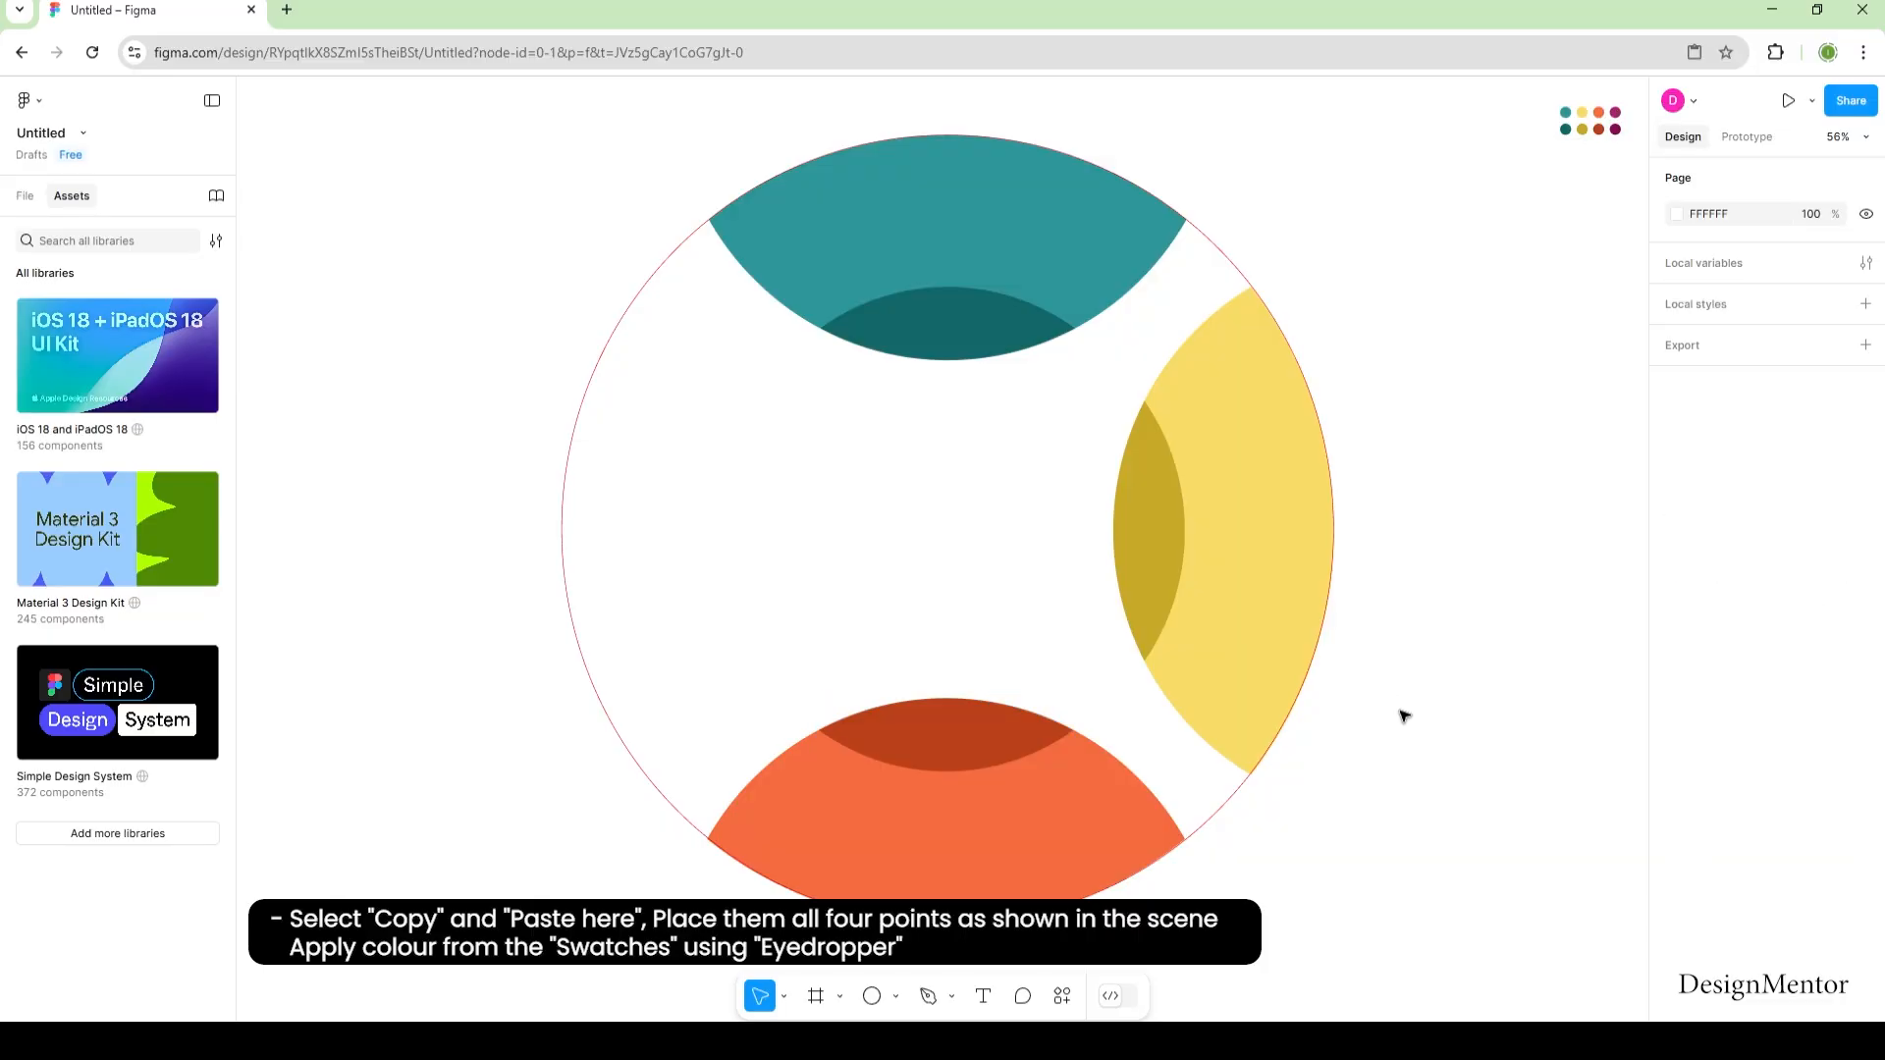
Step: Duplicate the teal petal, rotate the copy to 90° and place it at X 3320, Y 417.19 inside the circle's left edge
{"action": "left_click", "coordinate": [942, 239]}
{"action": "right_click", "coordinate": [968, 246]}
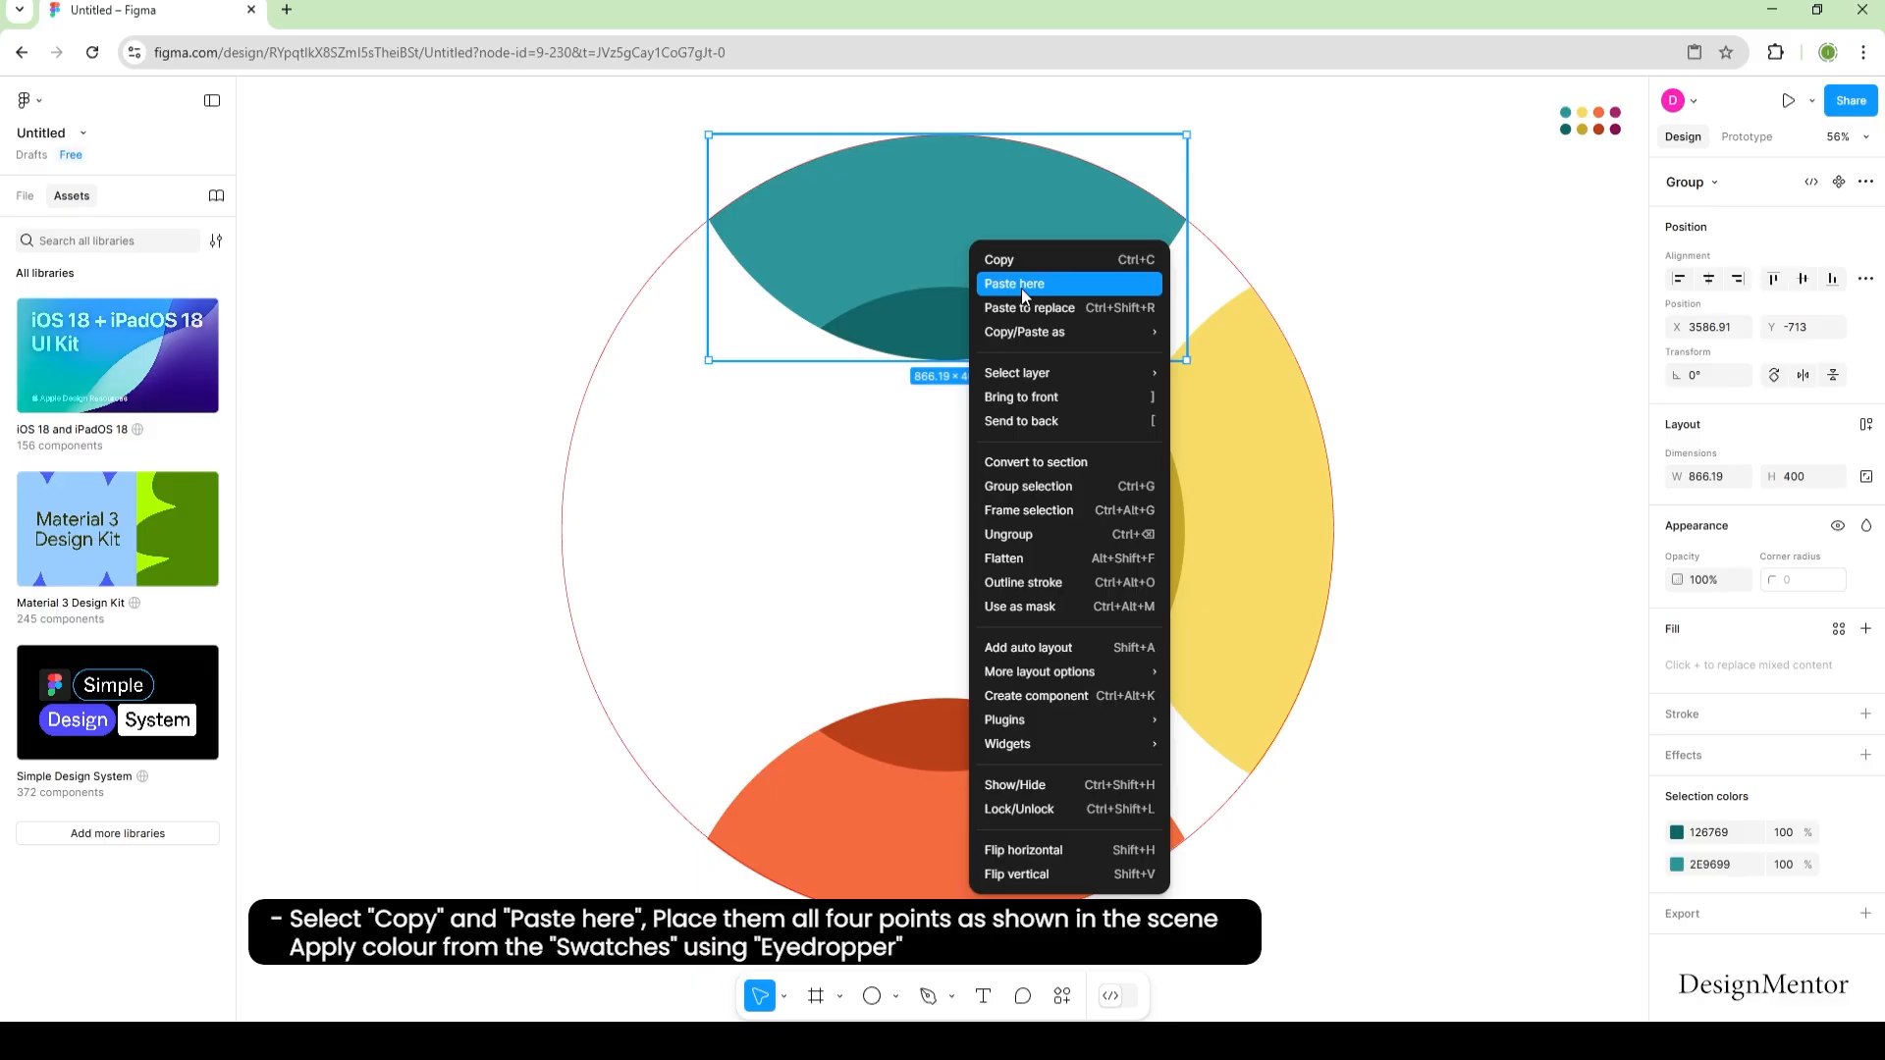
{"action": "left_click", "coordinate": [1484, 259]}
{"action": "left_click_drag", "start_coordinate": [642, 215], "coordinate": [829, 490]}
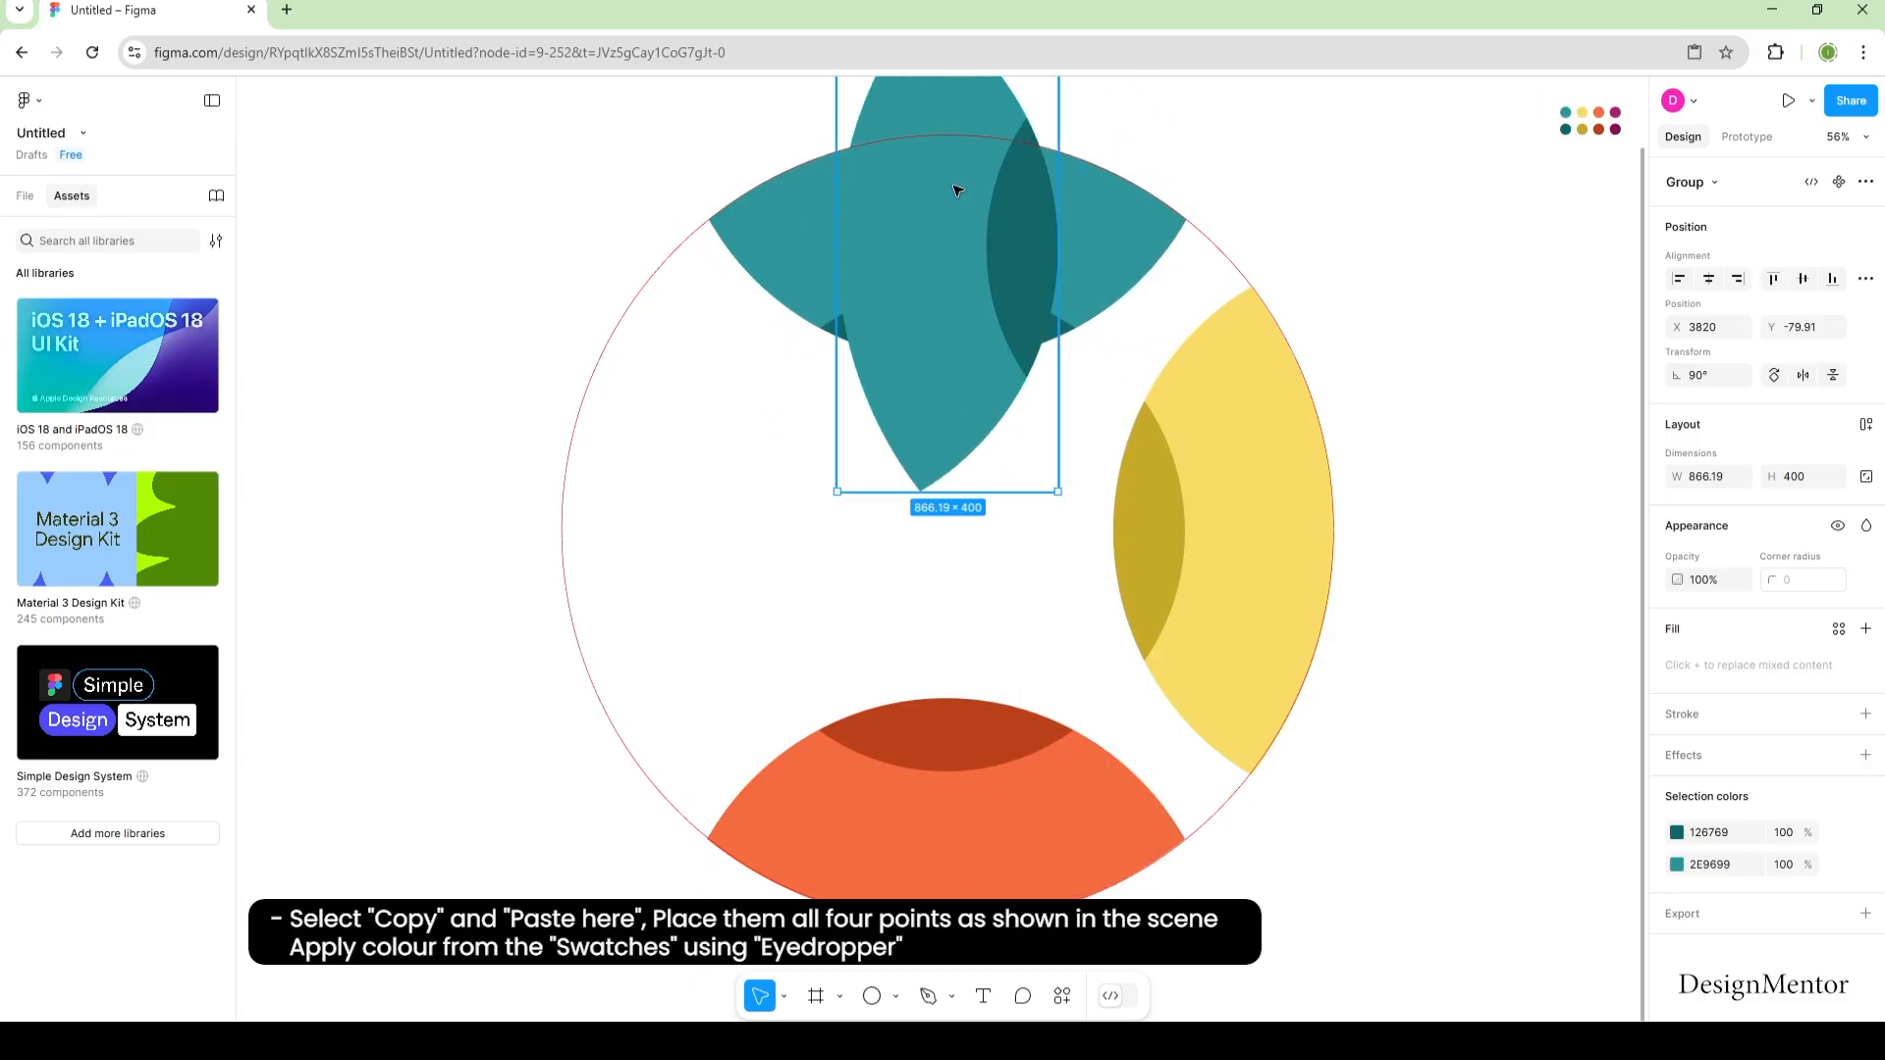
{"action": "left_click_drag", "start_coordinate": [955, 189], "coordinate": [679, 470]}
{"action": "left_click", "coordinate": [336, 320]}
Step: Ungroup the left petal and fill its large lens with the palette magenta and its small lens with dark magenta
{"action": "left_click", "coordinate": [668, 460]}
{"action": "right_click", "coordinate": [671, 459]}
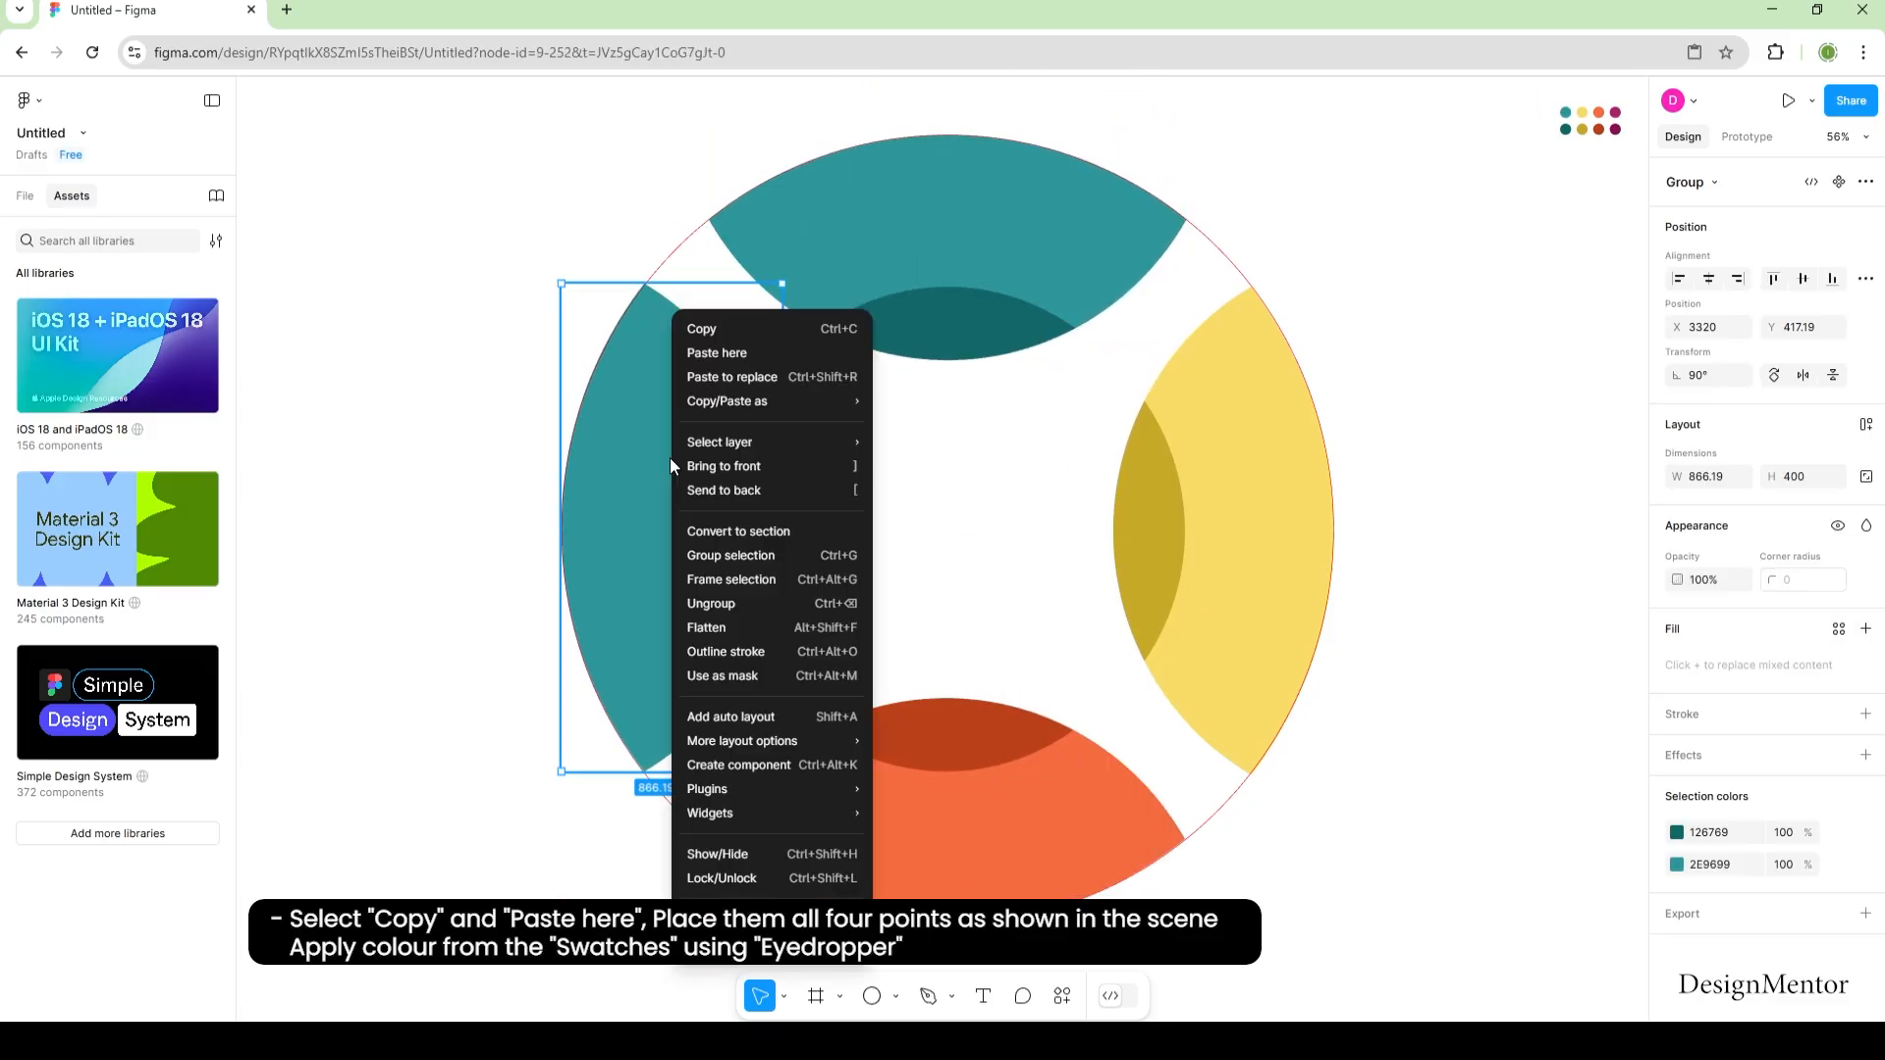
{"action": "left_click", "coordinate": [733, 604]}
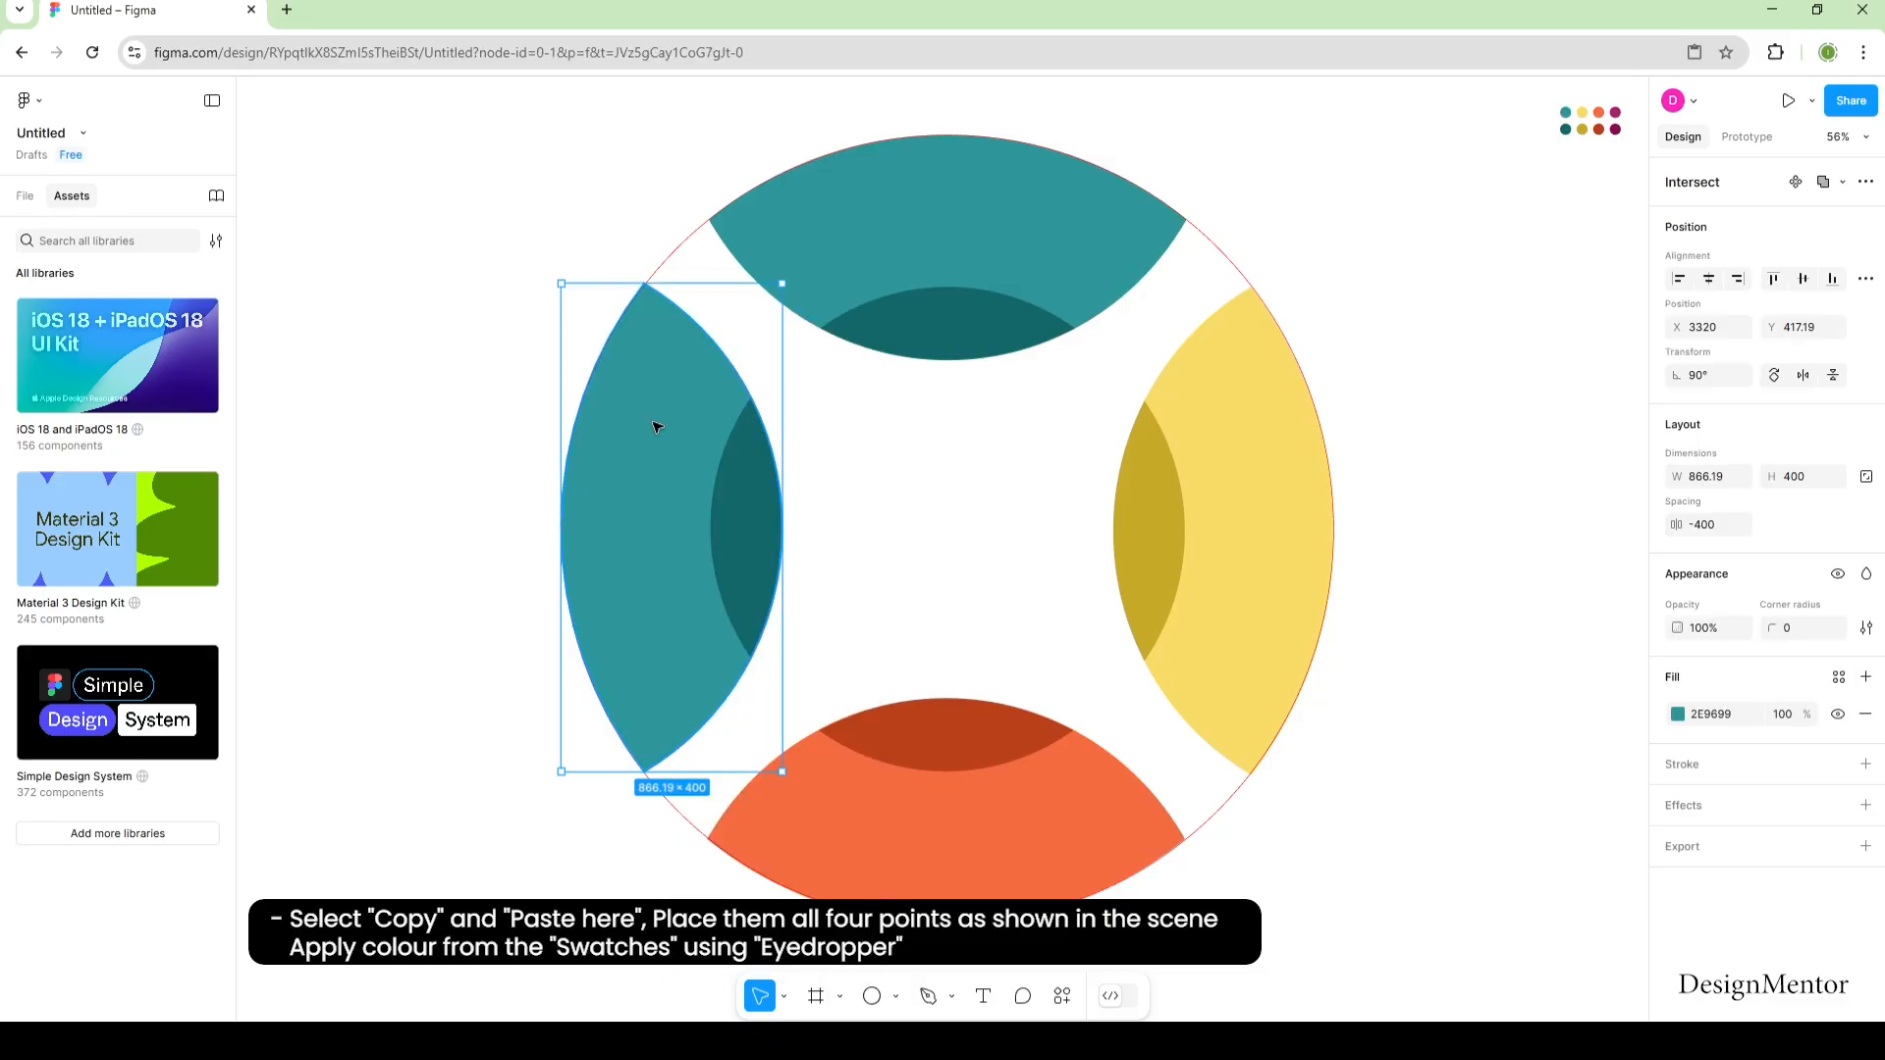
{"action": "key", "text": "i"}
{"action": "left_click", "coordinate": [1615, 128]}
{"action": "left_click", "coordinate": [764, 545]}
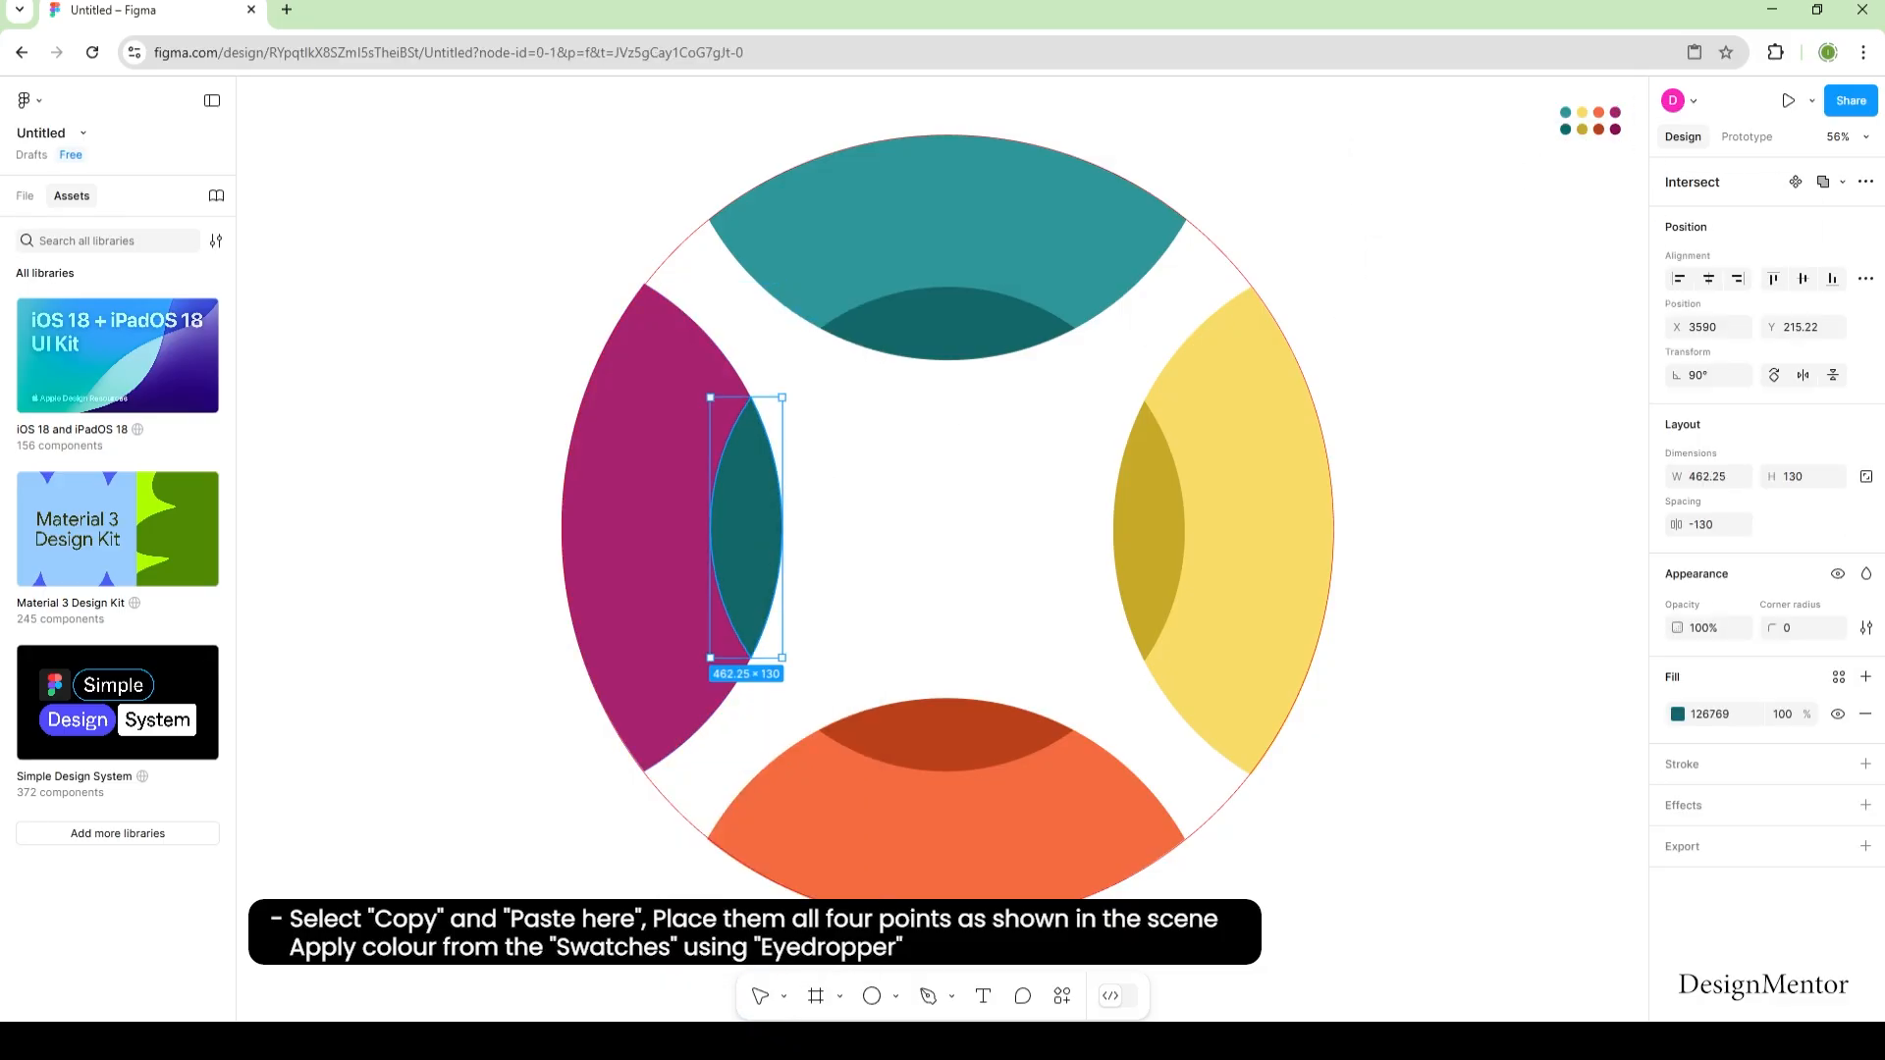
{"action": "key", "text": "i"}
{"action": "left_click", "coordinate": [1614, 128]}
{"action": "left_click", "coordinate": [1418, 232]}
Step: Delete the red reference circle around the four petals
{"action": "left_click", "coordinate": [1241, 269]}
{"action": "key", "text": "Delete"}
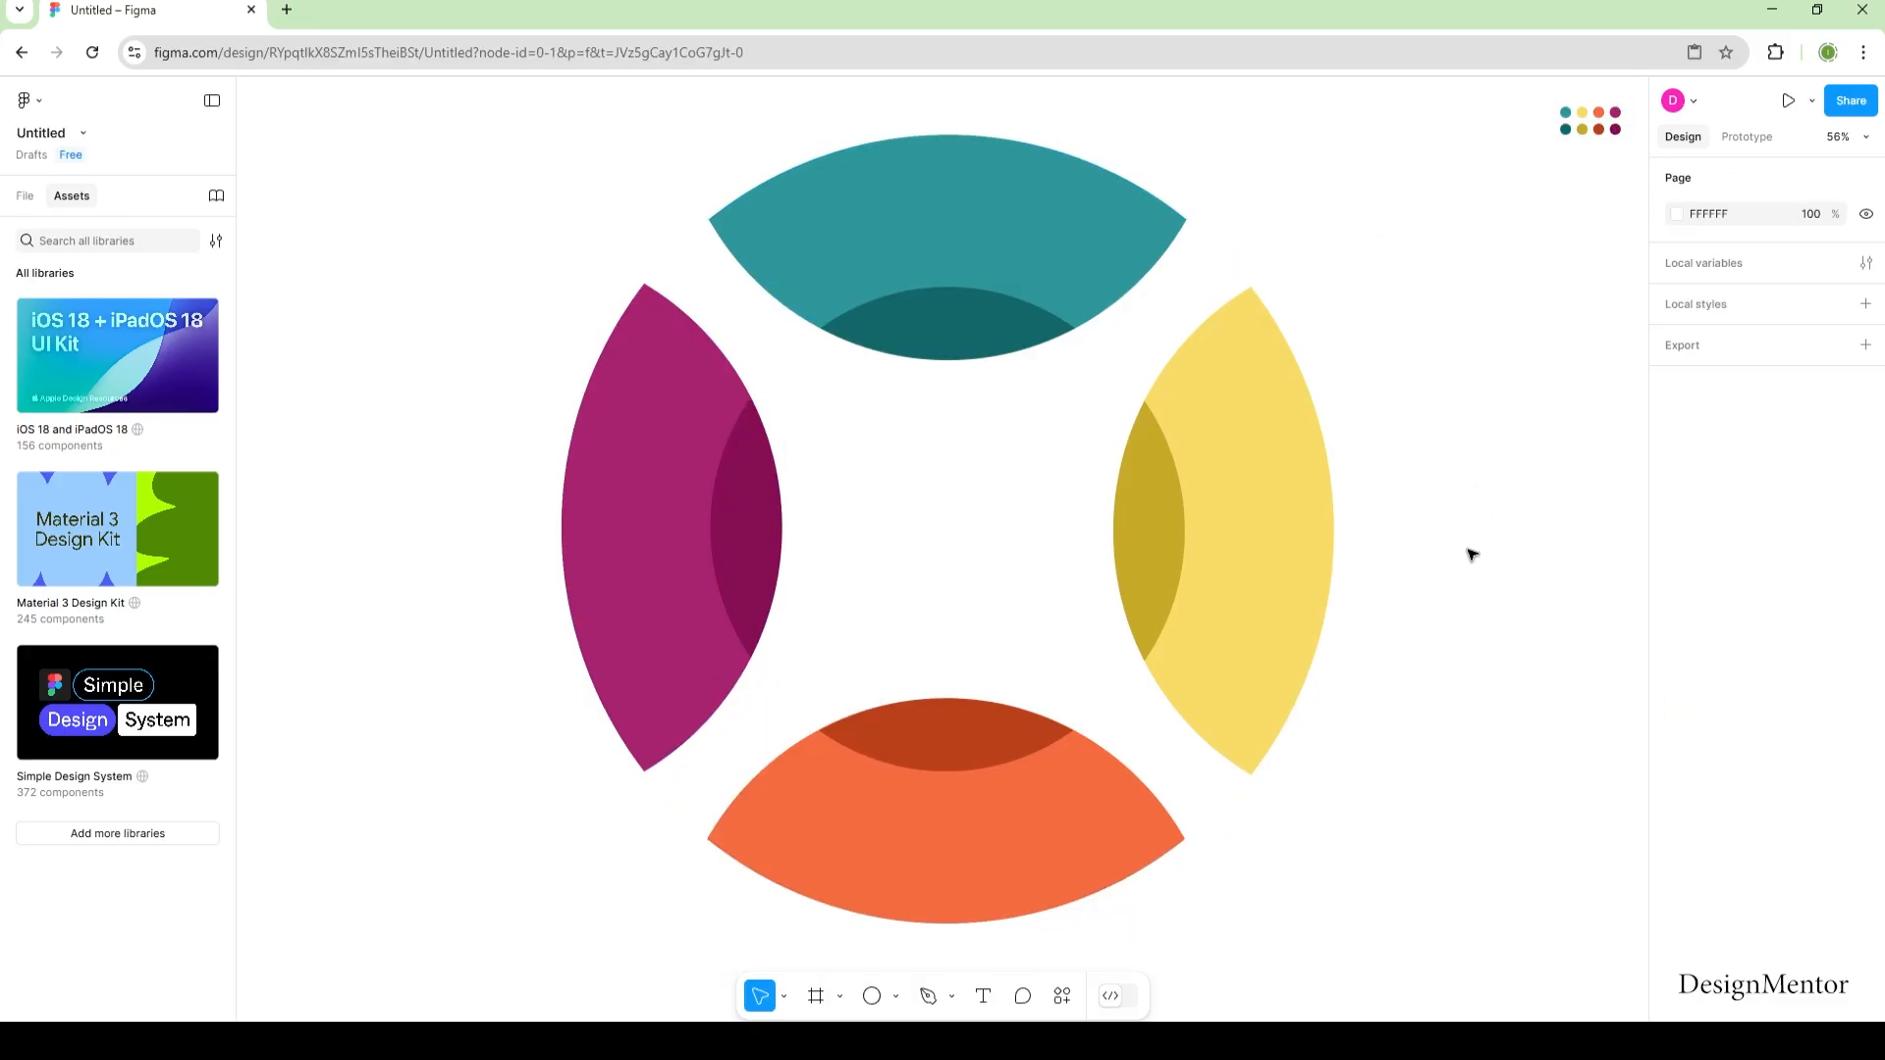
Step: Add the text "1" on the top petal's dark lens in white Ubuntu Mono Regular, size 52
{"action": "key", "text": "t"}
{"action": "left_click", "coordinate": [938, 322]}
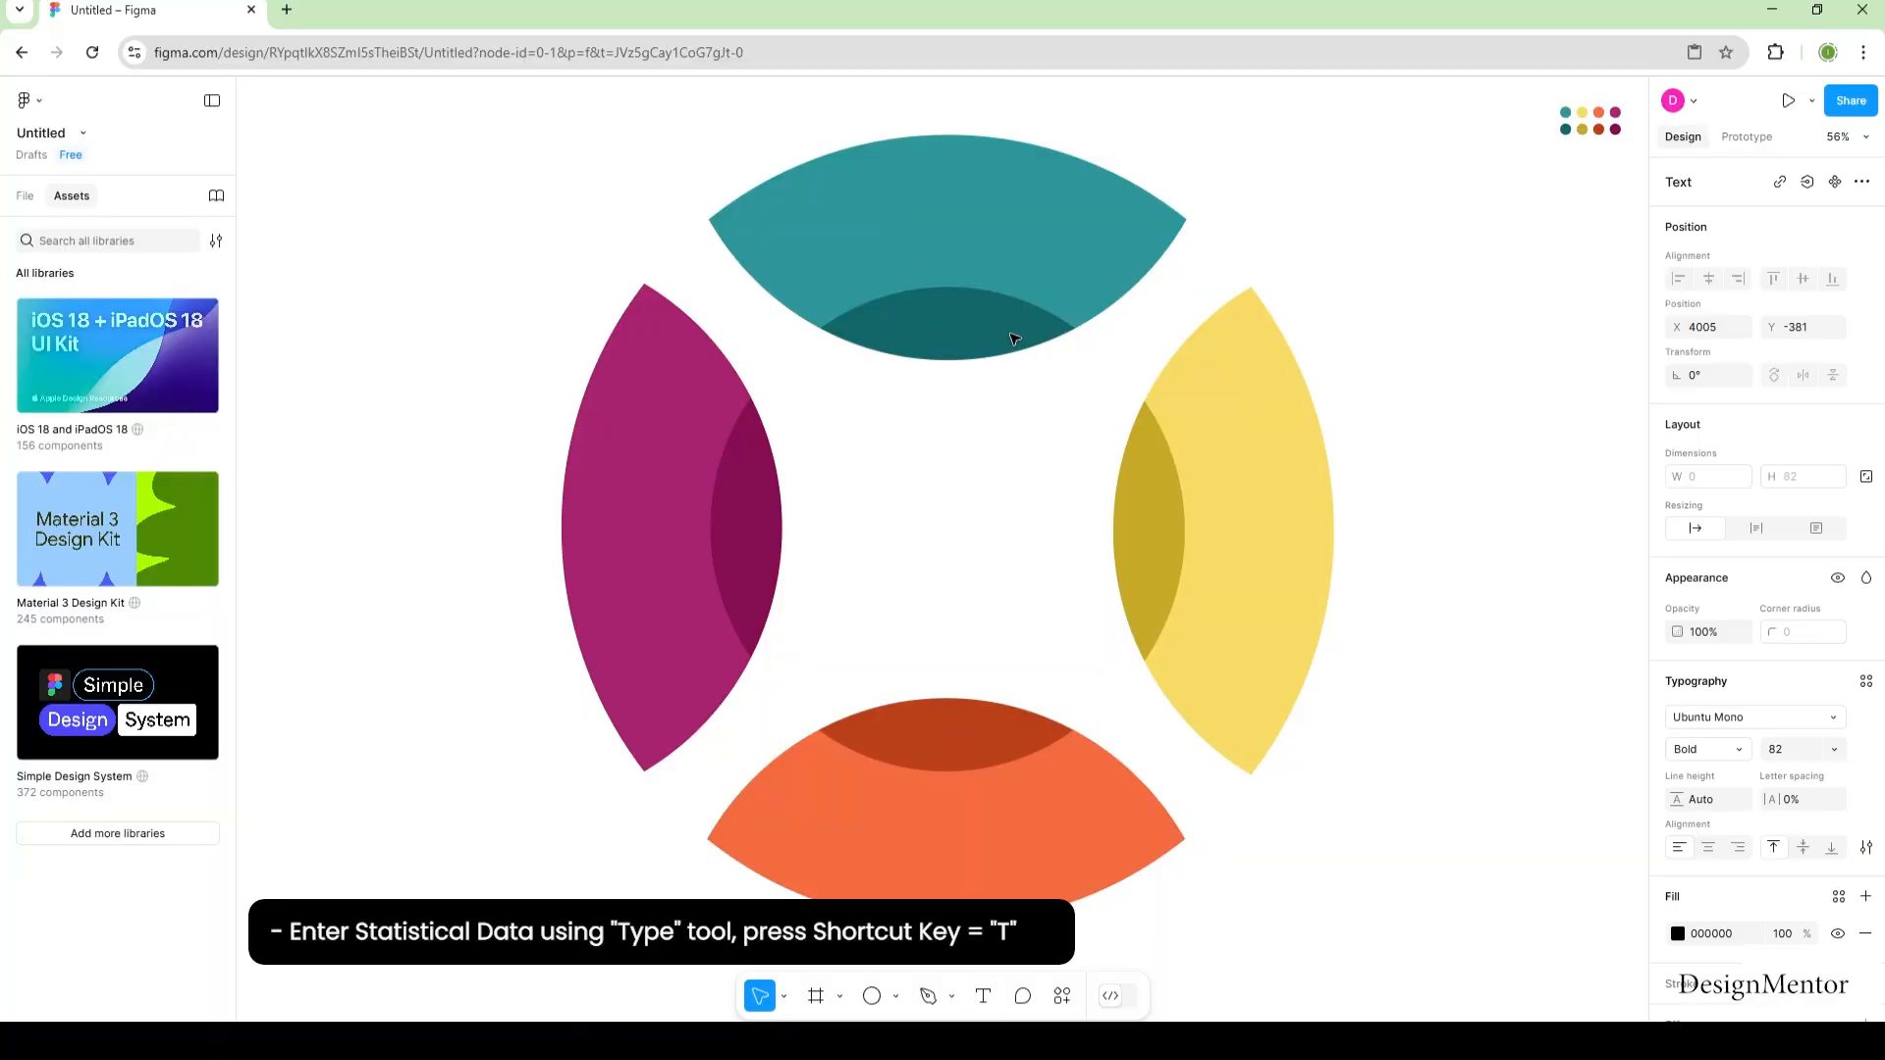
{"action": "left_click", "coordinate": [1713, 749]}
{"action": "left_click", "coordinate": [1698, 715]}
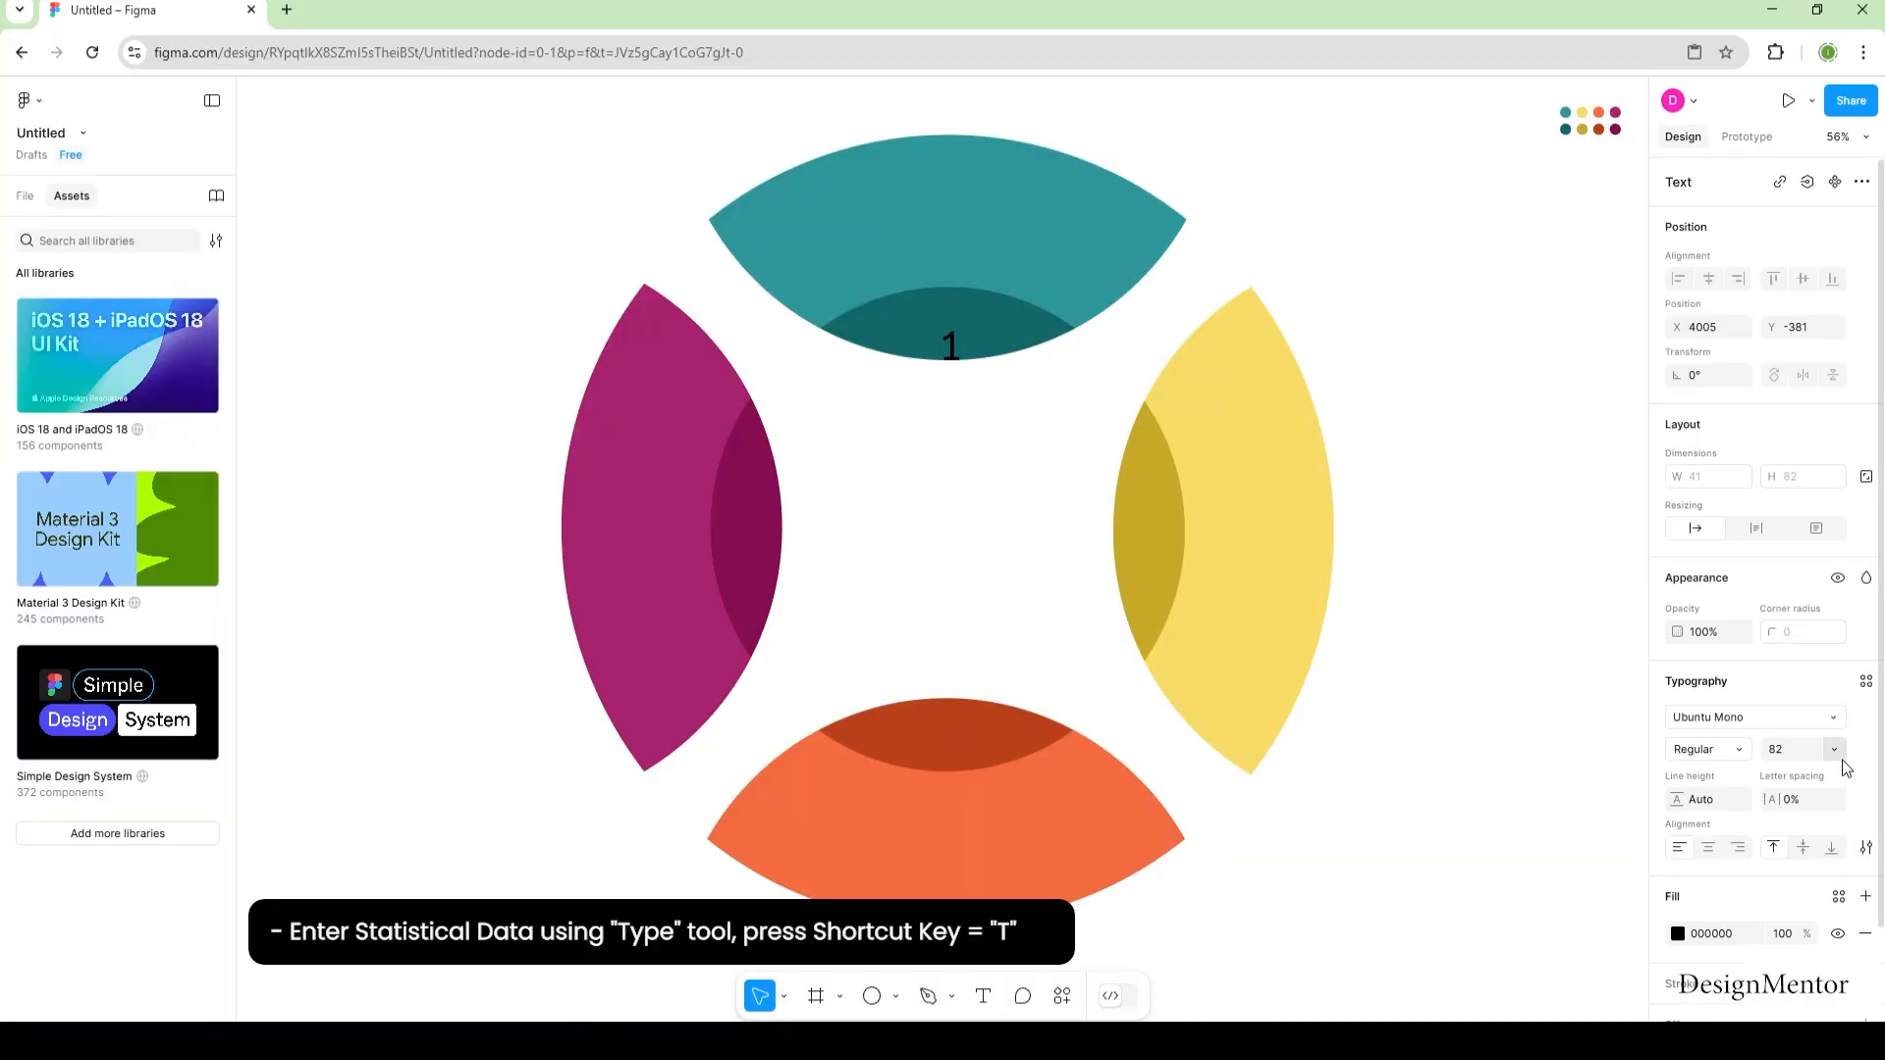
{"action": "left_click", "coordinate": [1679, 934]}
{"action": "left_click_drag", "start_coordinate": [1463, 628], "coordinate": [1321, 452]}
{"action": "left_click", "coordinate": [1625, 469]}
Step: Duplicate the numeral onto the right and bottom petals' dark lenses and change the copies to 2 and 3
{"action": "left_click_drag", "start_coordinate": [946, 342], "coordinate": [932, 754]}
{"action": "key", "text": "Return"}
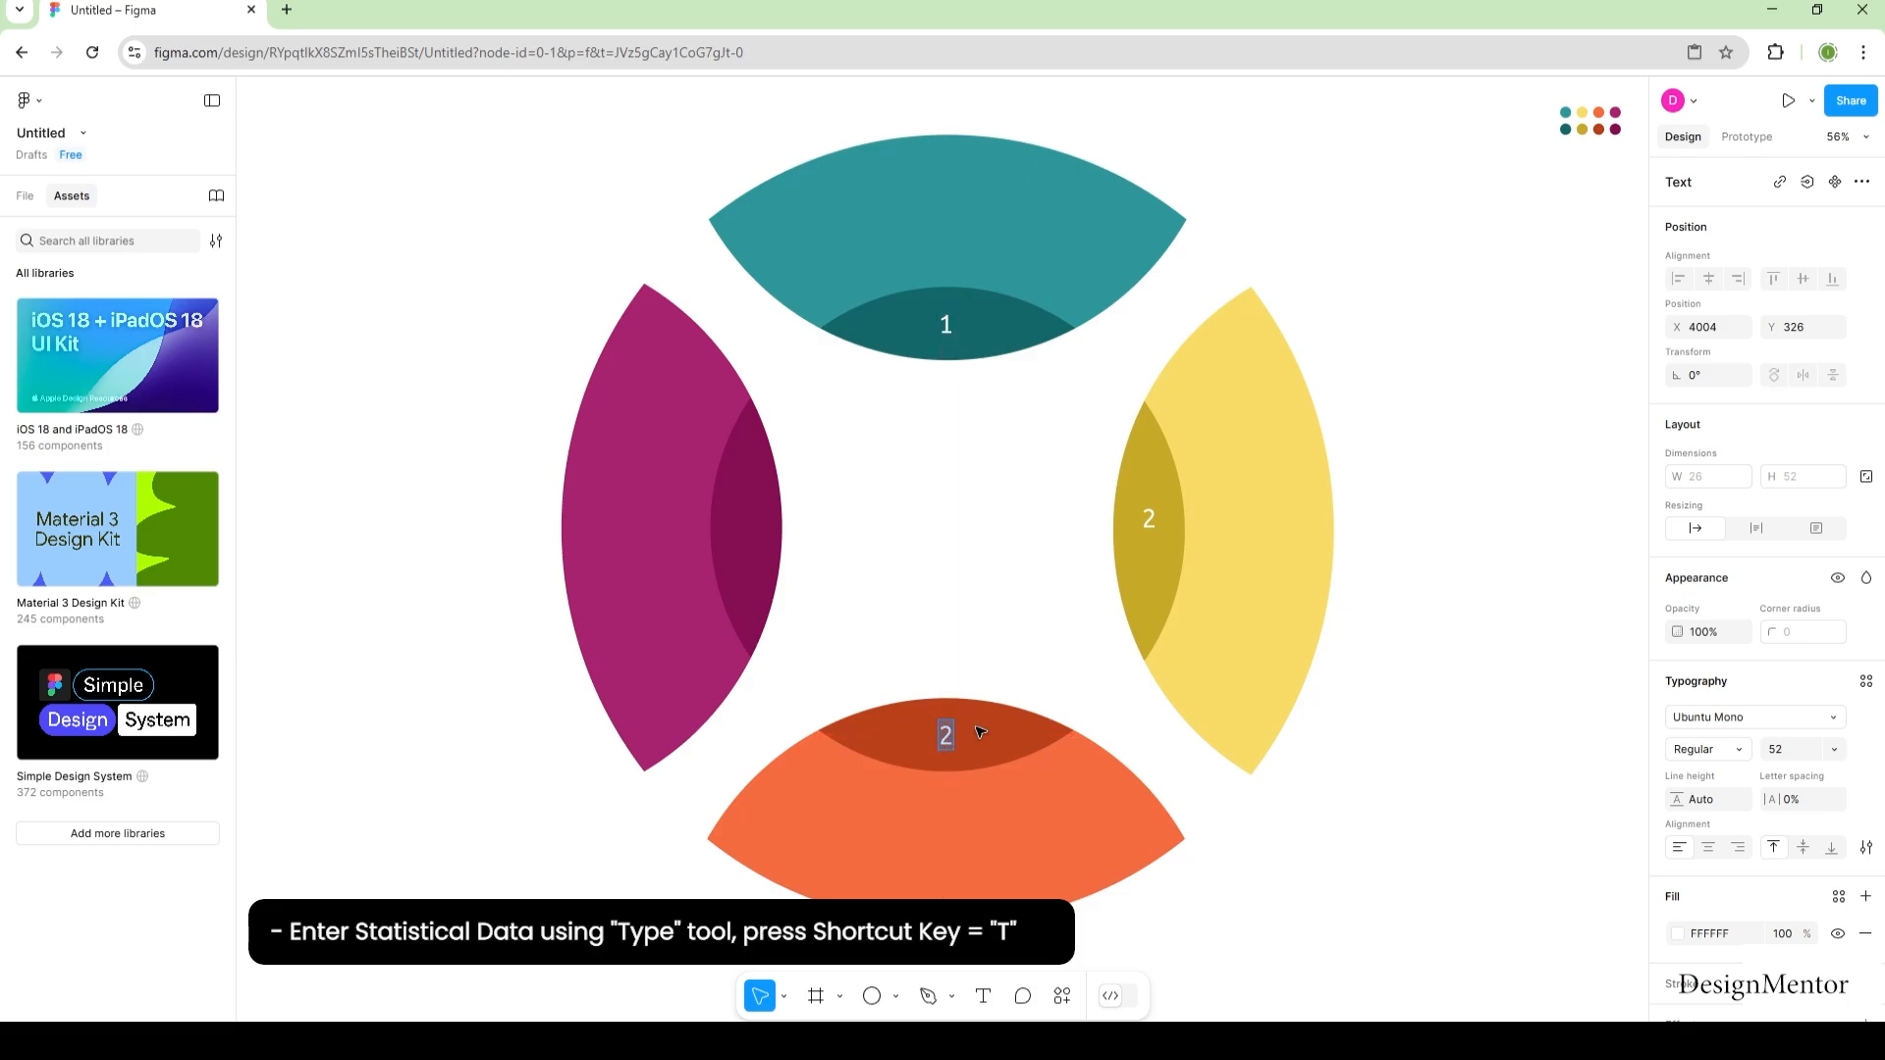
{"action": "type", "text": "3"}
{"action": "key", "text": "Escape"}
Step: Place another copy of the numeral on the left petal's dark lens at X 3642, Y -42 and change it to 4
{"action": "left_click_drag", "start_coordinate": [765, 568], "coordinate": [746, 527]}
{"action": "key", "text": "Return"}
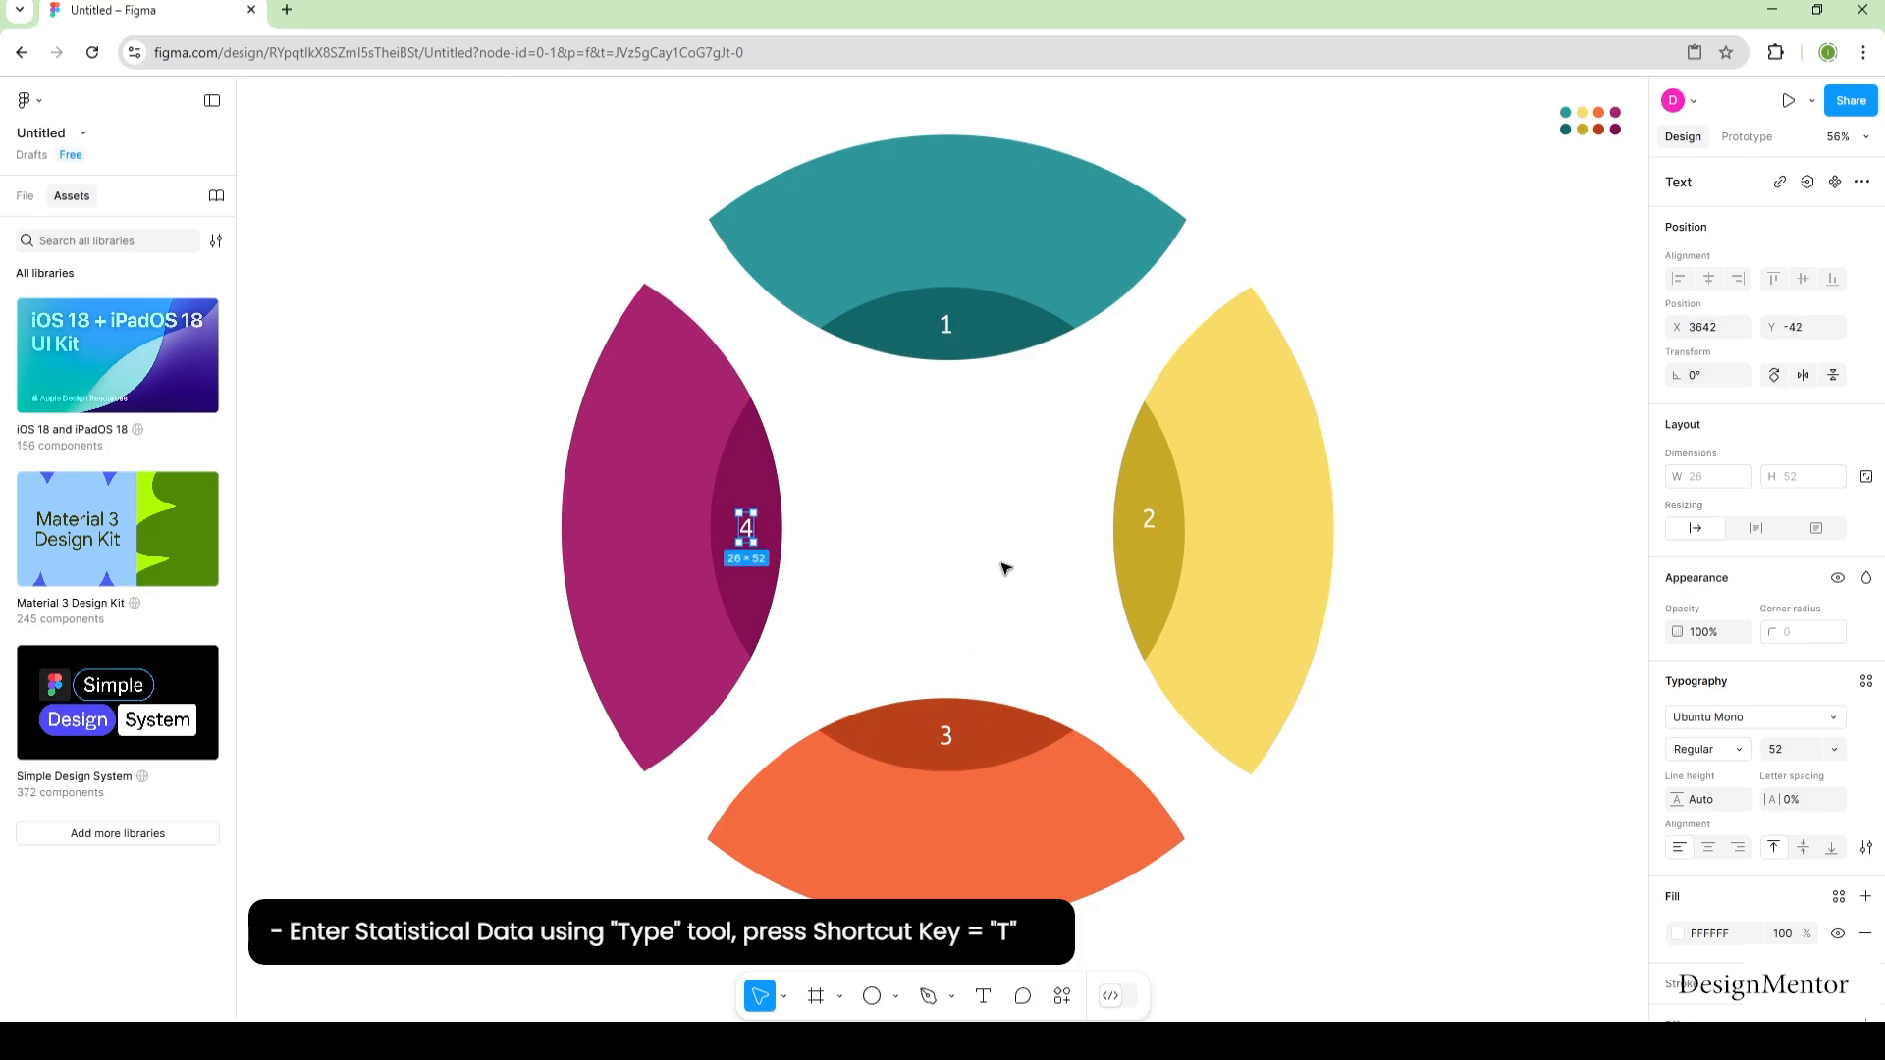
{"action": "left_click", "coordinate": [1438, 696]}
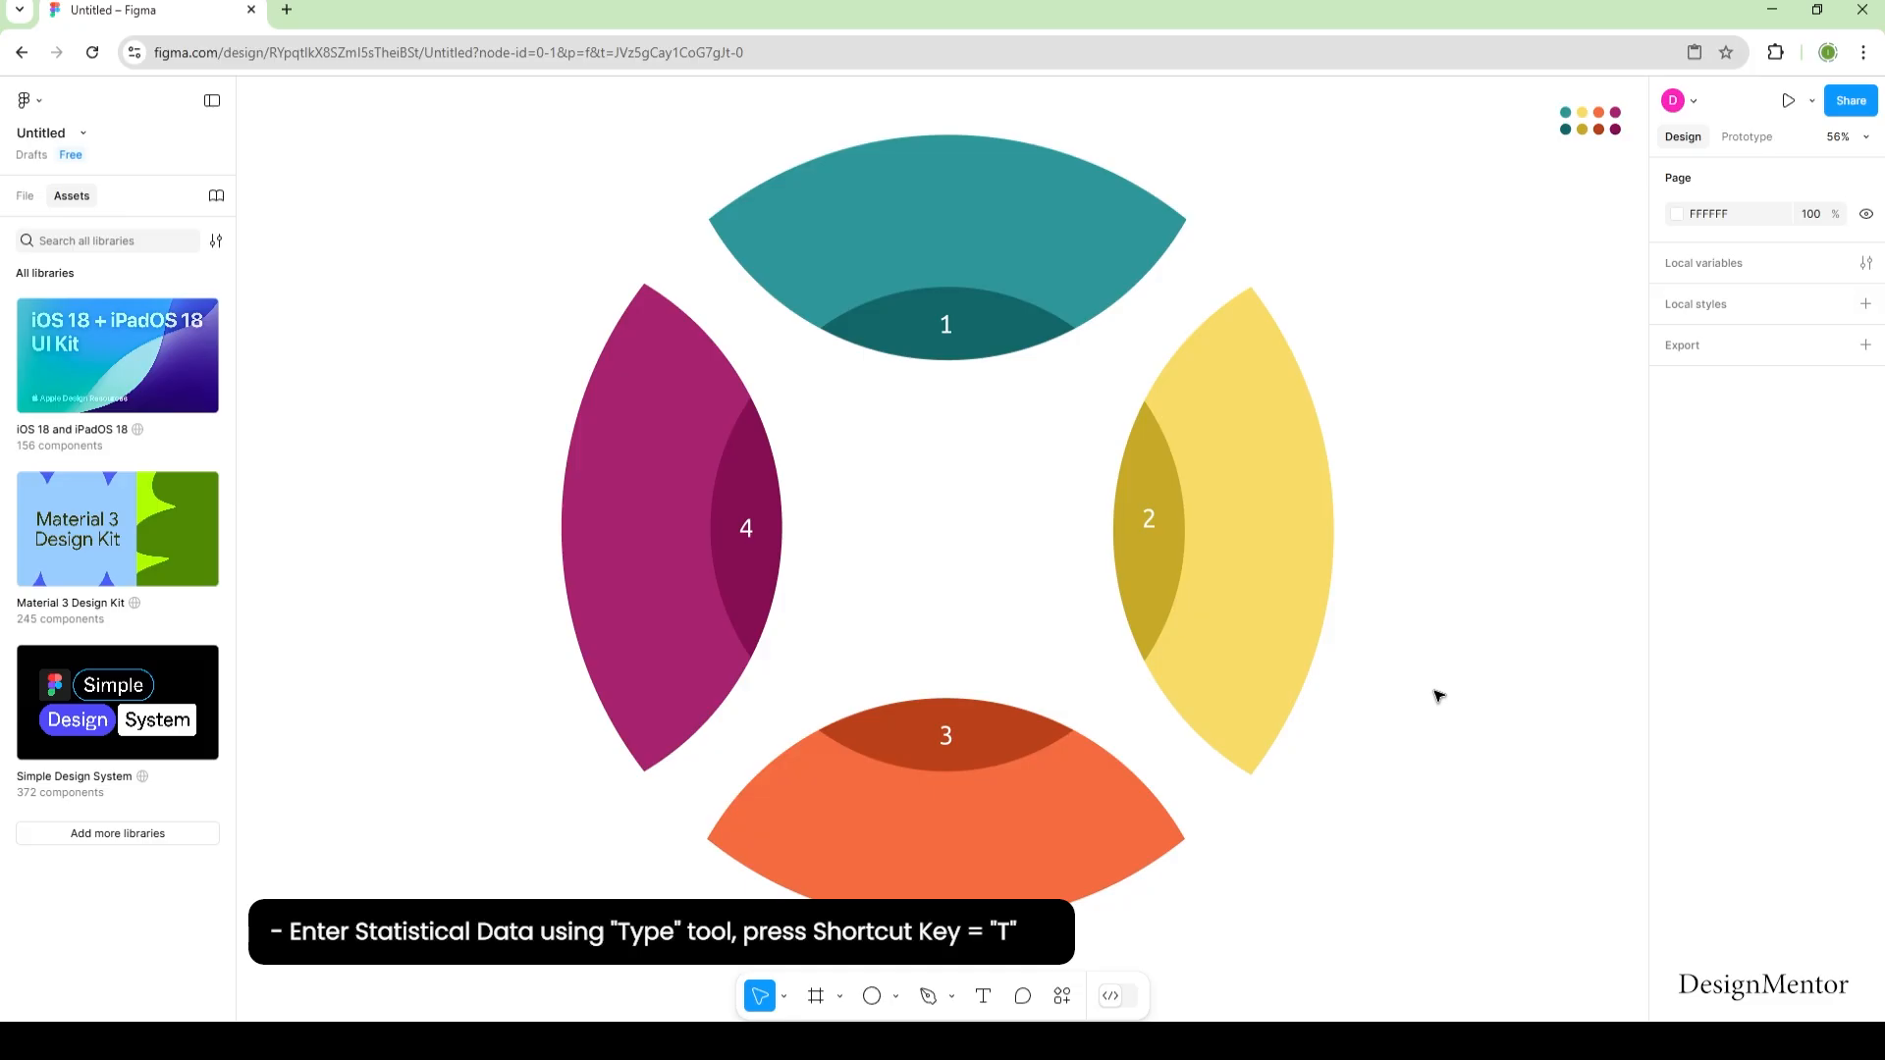
Step: Add the text "Pagani" on the top teal petal in white Ubuntu Mono Regular, size 82
{"action": "left_click", "coordinate": [870, 223]}
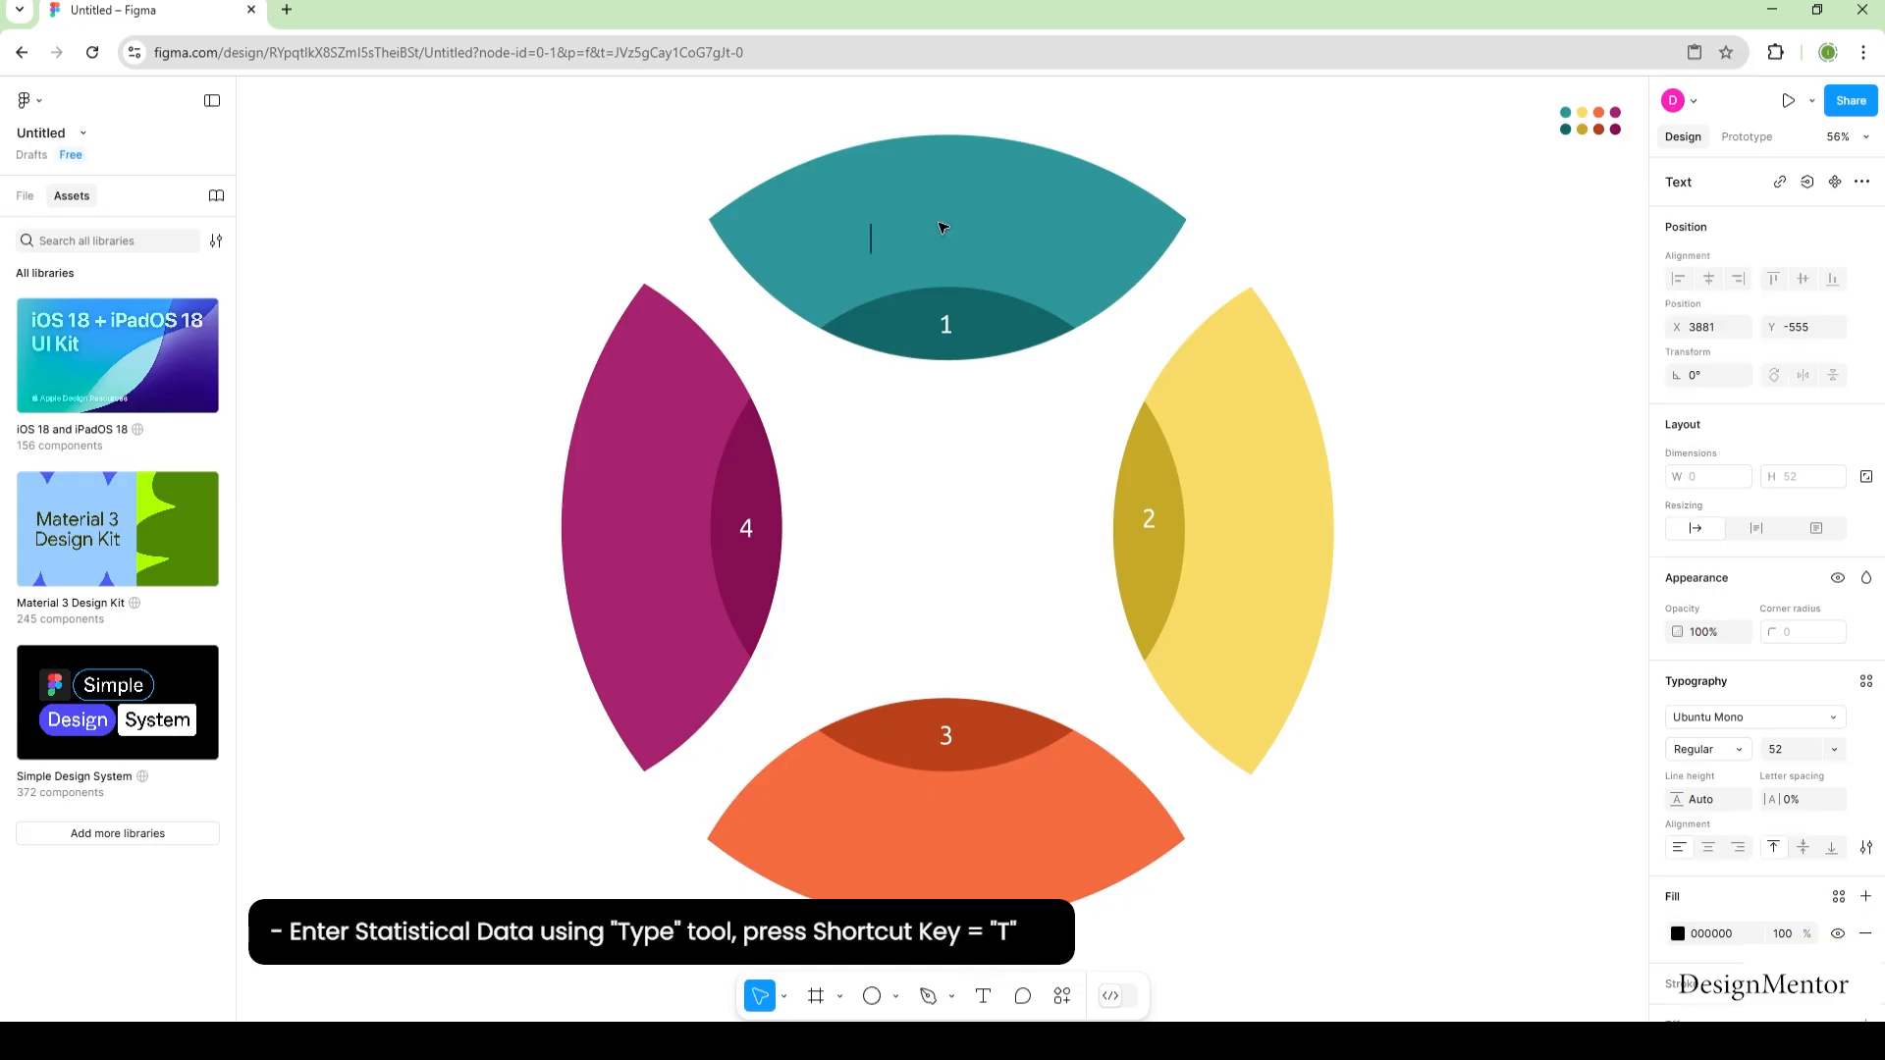
{"action": "left_click", "coordinate": [1678, 933]}
{"action": "left_click_drag", "start_coordinate": [1441, 579], "coordinate": [1380, 505]}
{"action": "left_click", "coordinate": [1629, 466]}
{"action": "key", "text": "shift+Up"}
{"action": "key", "text": "shift+Up"}
{"action": "key", "text": "shift+Up"}
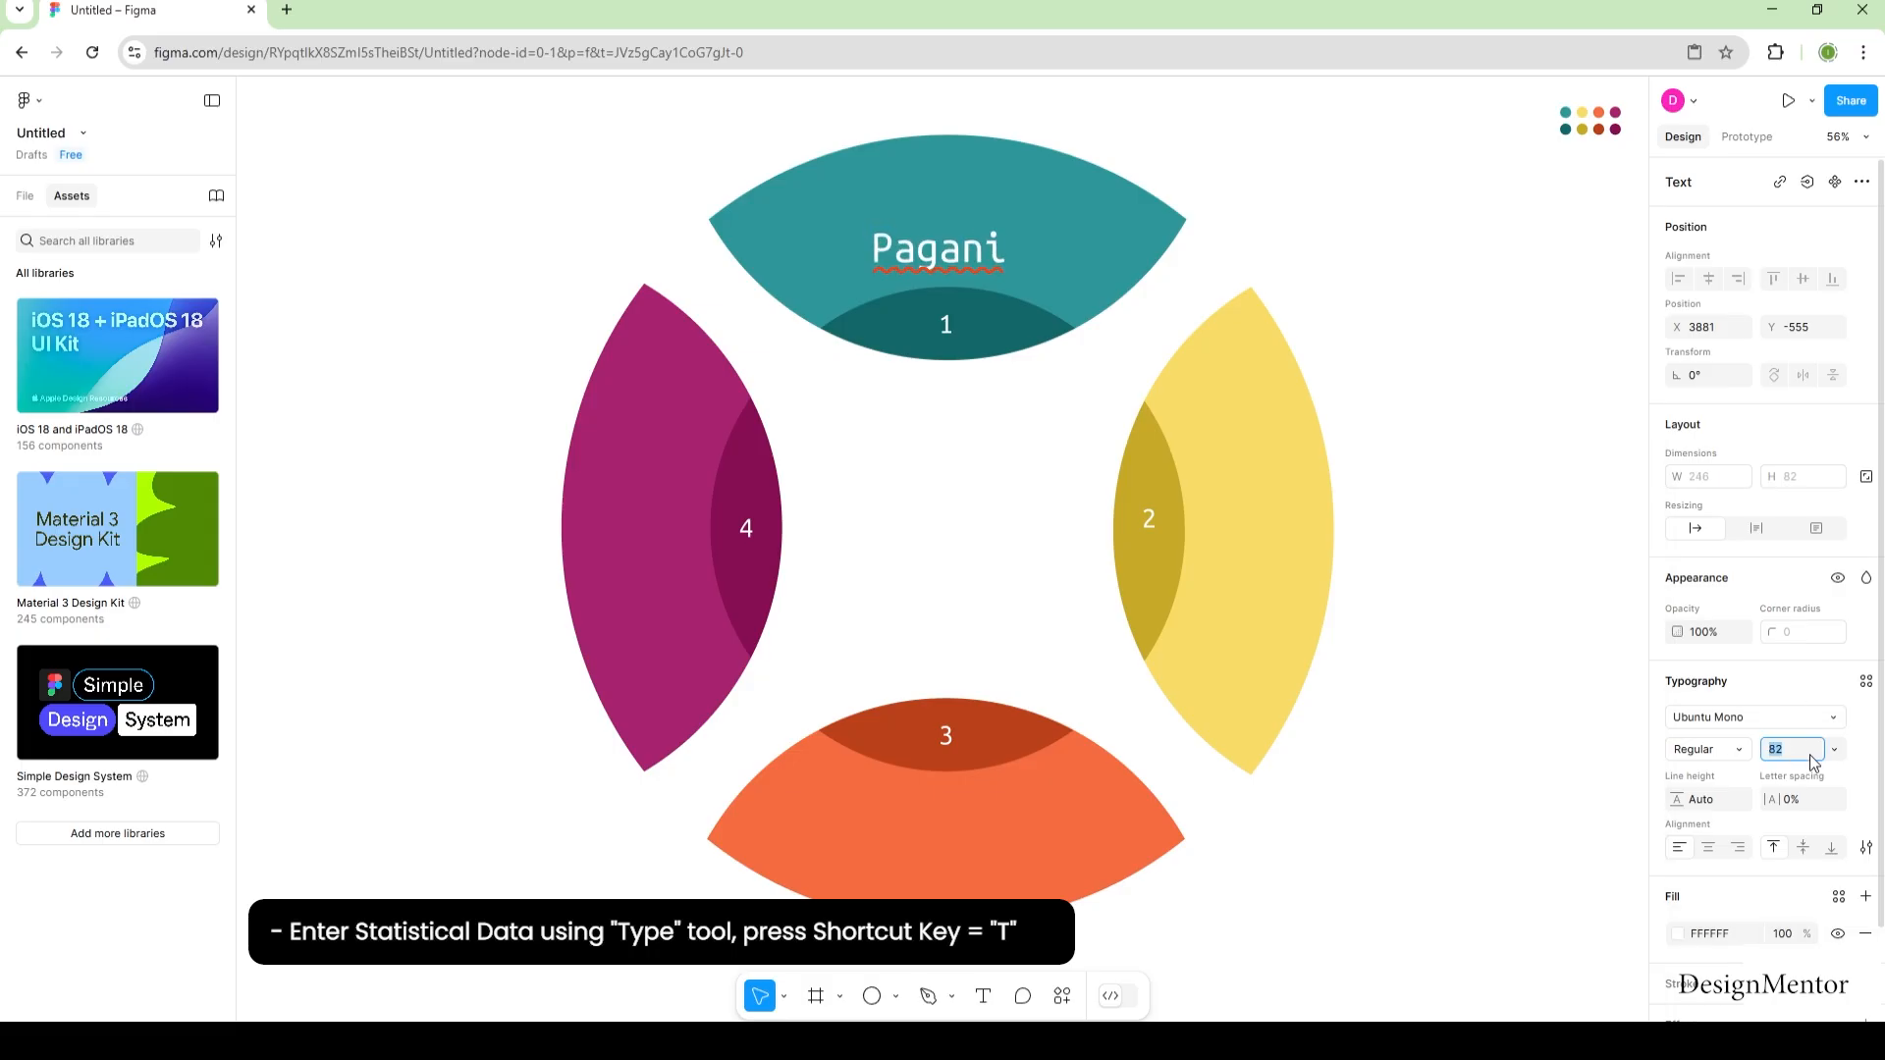
Step: Move the "Pagani" text higher on the top petal and set its font size to 102
{"action": "left_click", "coordinate": [960, 569]}
{"action": "left_click_drag", "start_coordinate": [943, 268], "coordinate": [944, 231]}
{"action": "double_click", "coordinate": [944, 231]}
{"action": "type", "text": "102"}
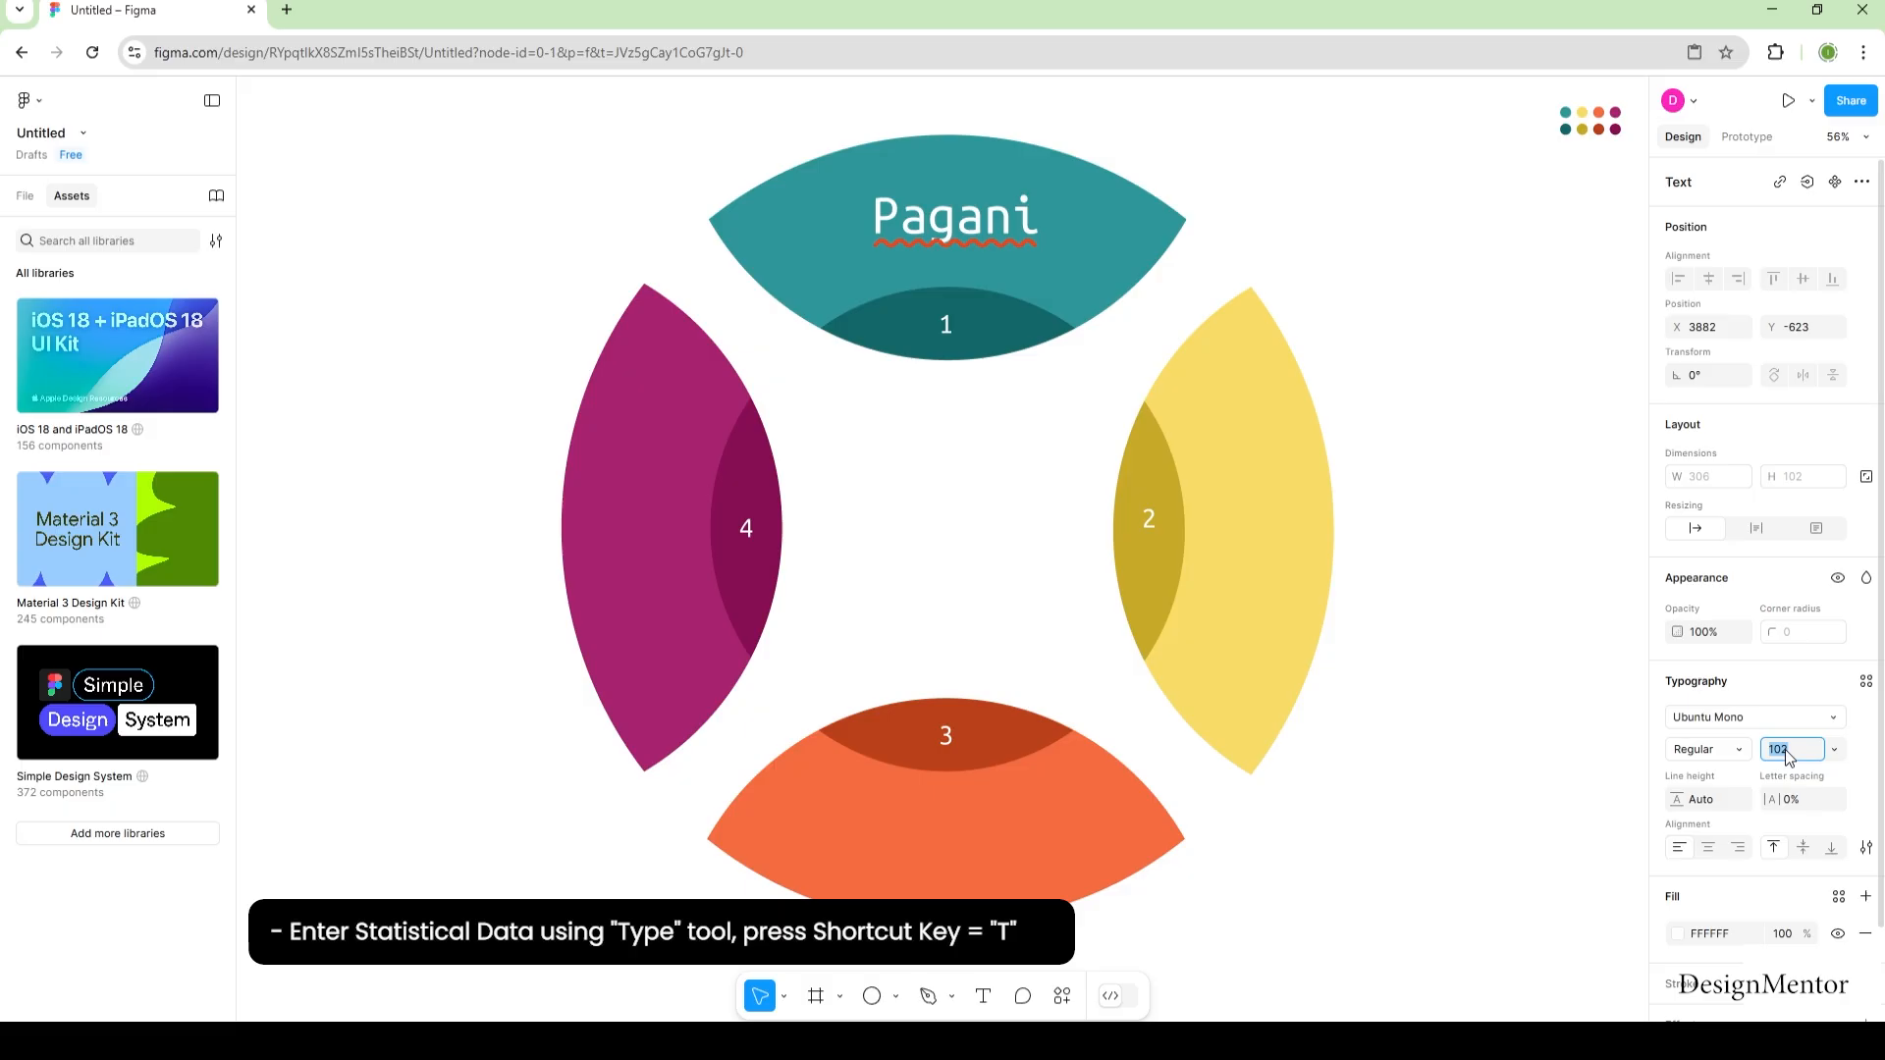
{"action": "key", "text": "Return"}
Step: Duplicate the "Pagani" text onto the right yellow petal, rotate the copy to -90° and place it beside numeral 2
{"action": "left_click_drag", "start_coordinate": [955, 225], "coordinate": [1221, 451]}
{"action": "left_click", "coordinate": [1524, 671]}
{"action": "left_click", "coordinate": [943, 231]}
{"action": "left_click_drag", "start_coordinate": [1313, 414], "coordinate": [1276, 360]}
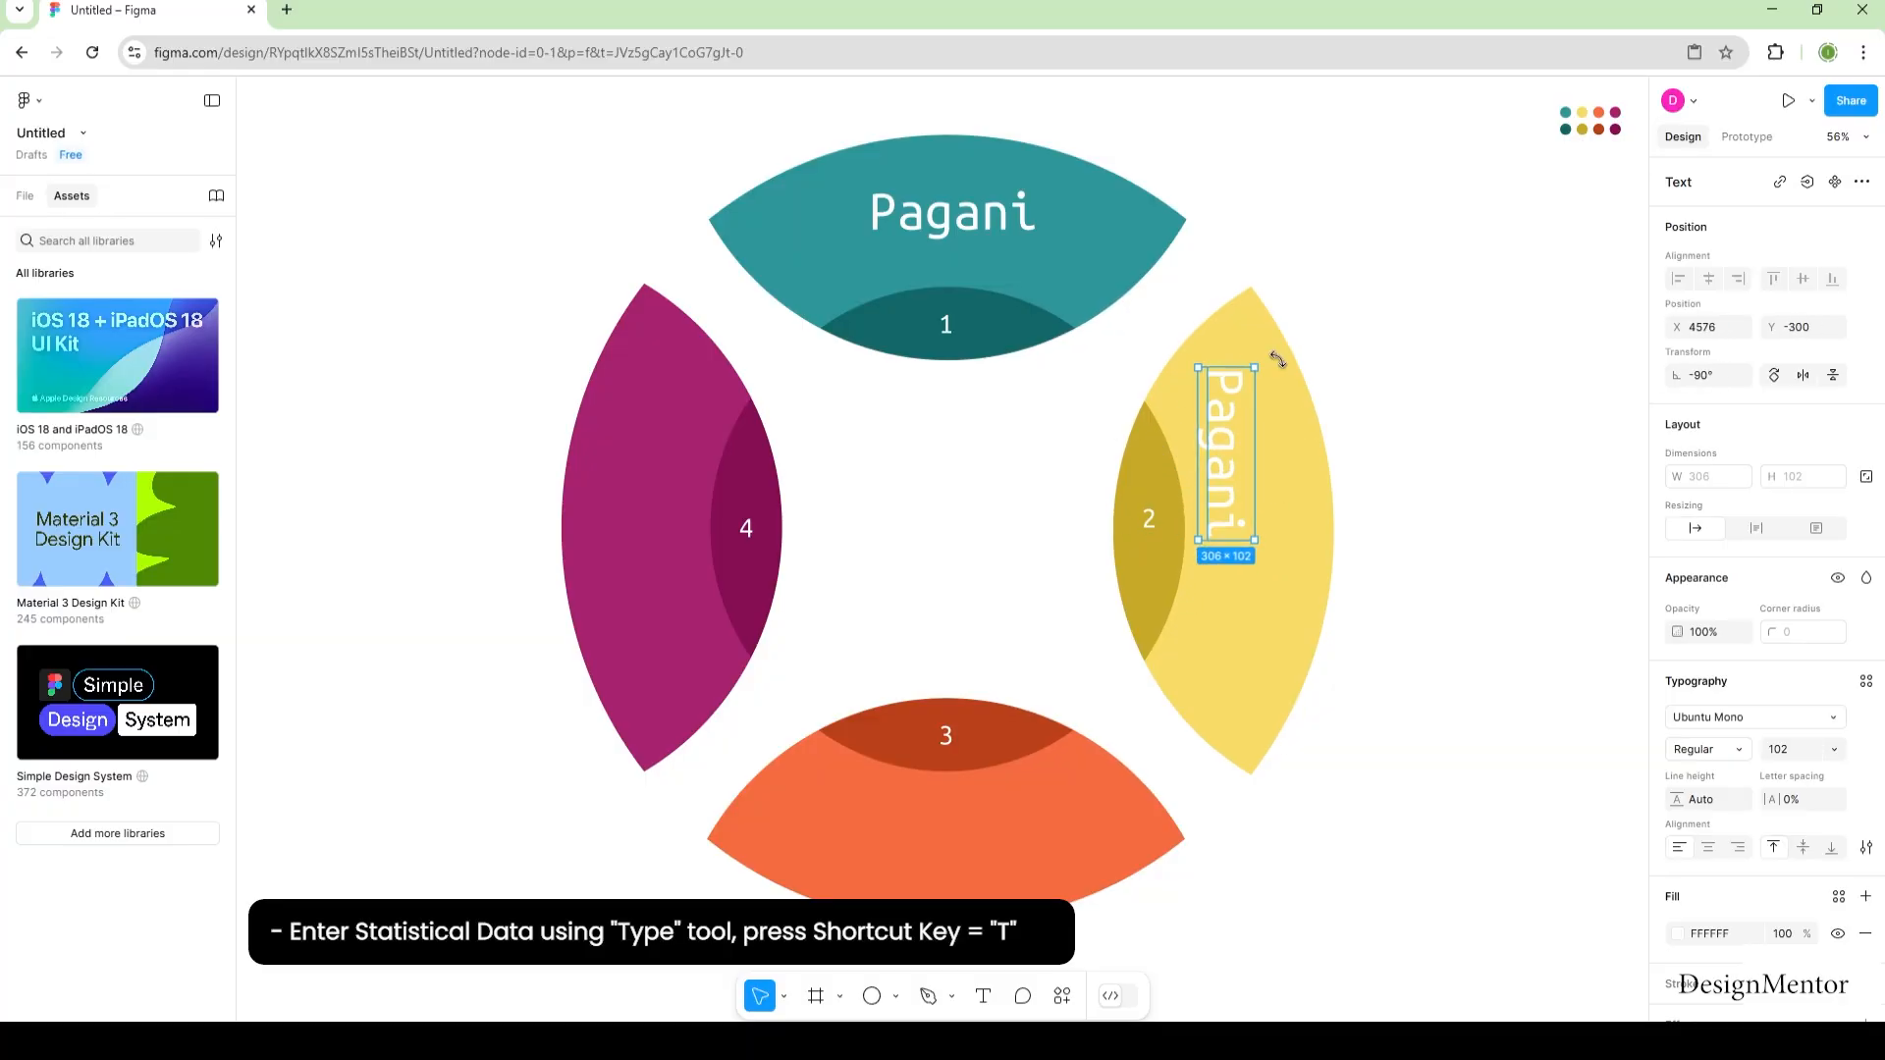
{"action": "left_click_drag", "start_coordinate": [1224, 418], "coordinate": [1249, 482]}
Step: Change the right petal's text to "McLaren" and center it vertically beside numeral 2 at X 4622, Y -212
{"action": "double_click", "coordinate": [1250, 482]}
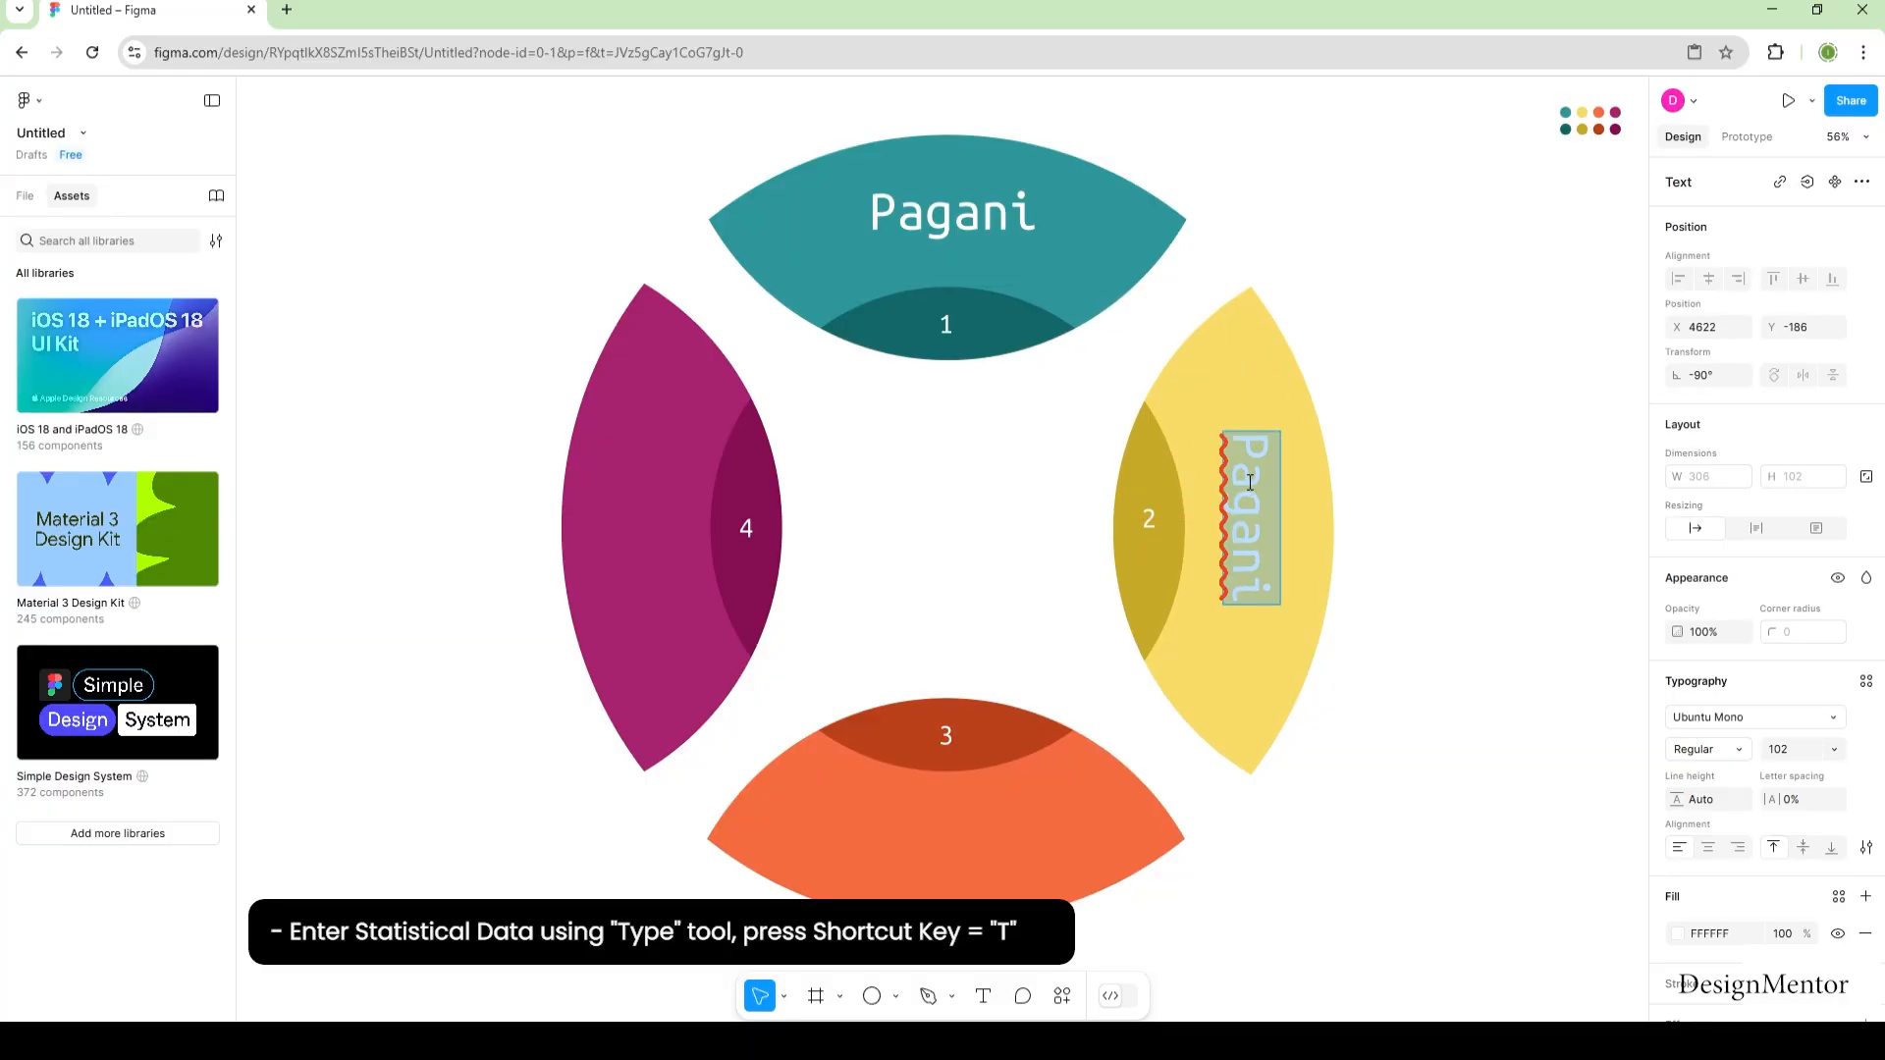
{"action": "type", "text": "McLaren"}
{"action": "key", "text": "Escape"}
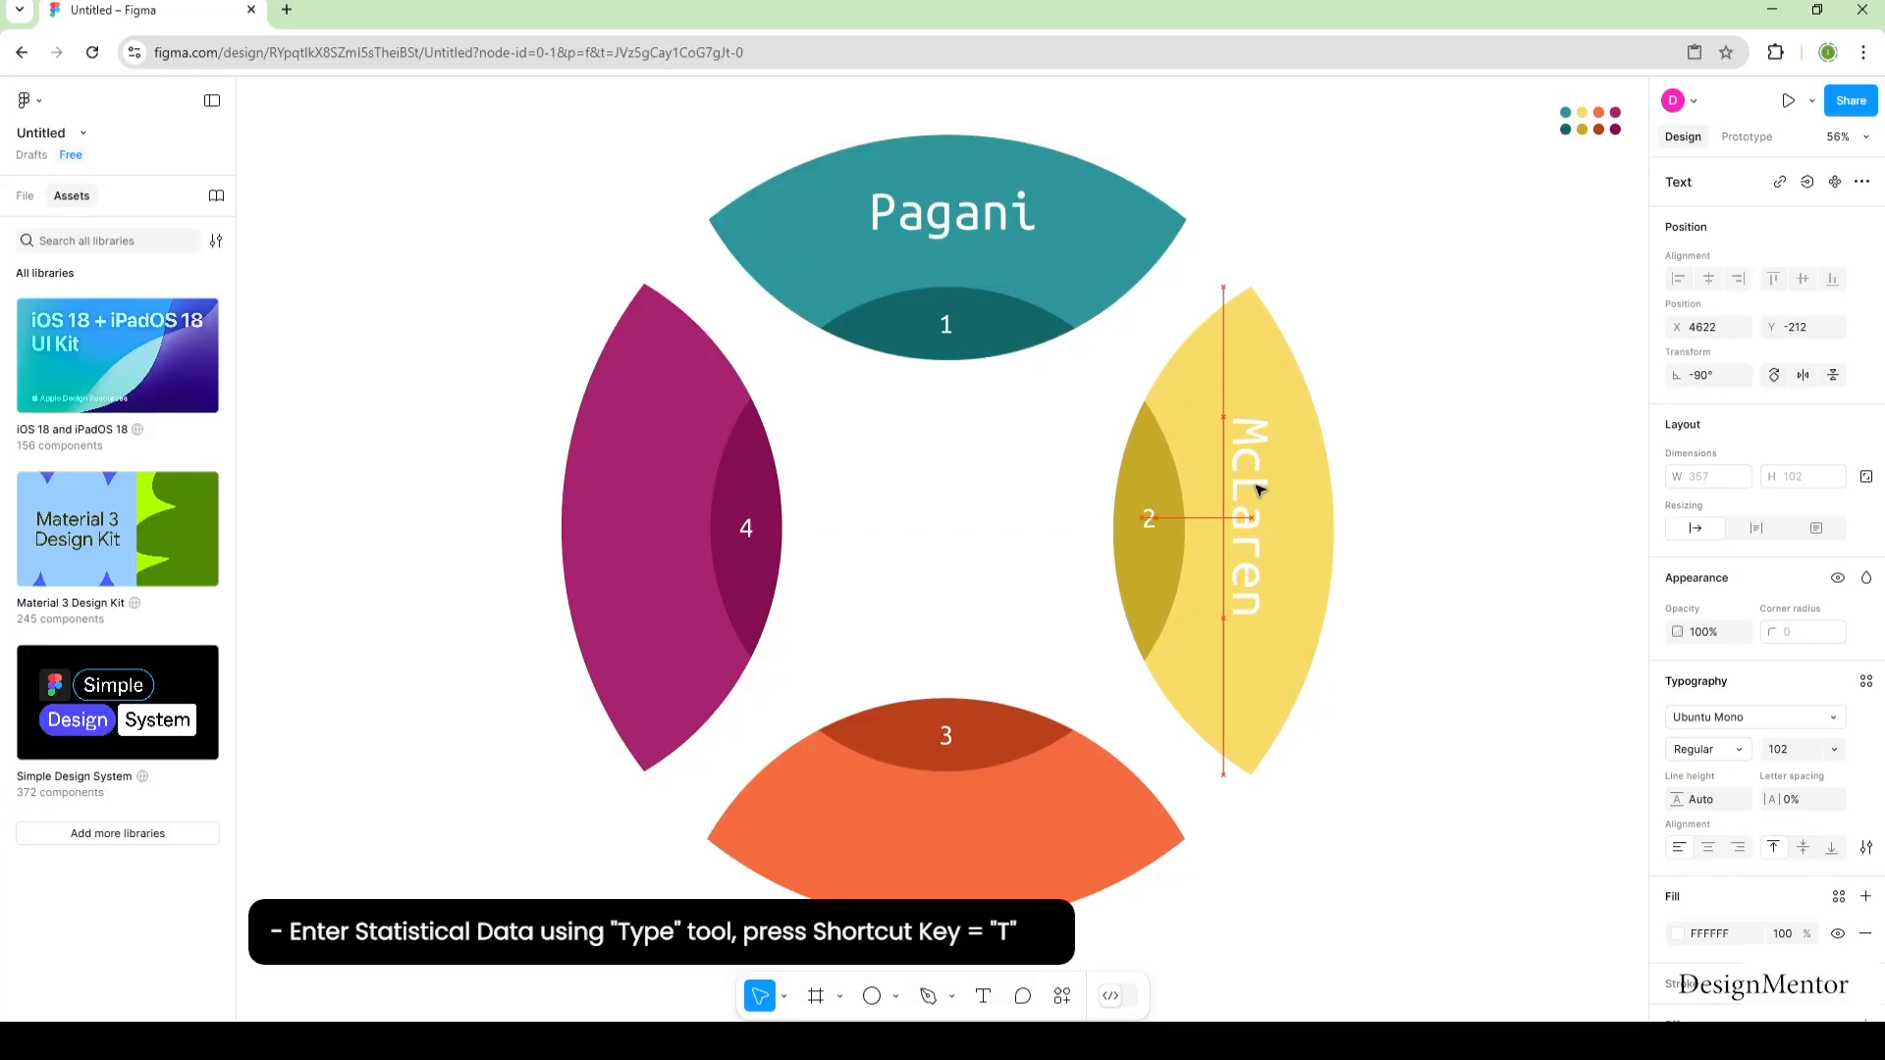
{"action": "left_click", "coordinate": [1439, 501]}
Step: Duplicate the "Pagani" text onto the bottom orange petal below numeral 3 and change the copy to "Ferrari"
{"action": "left_click", "coordinate": [985, 232]}
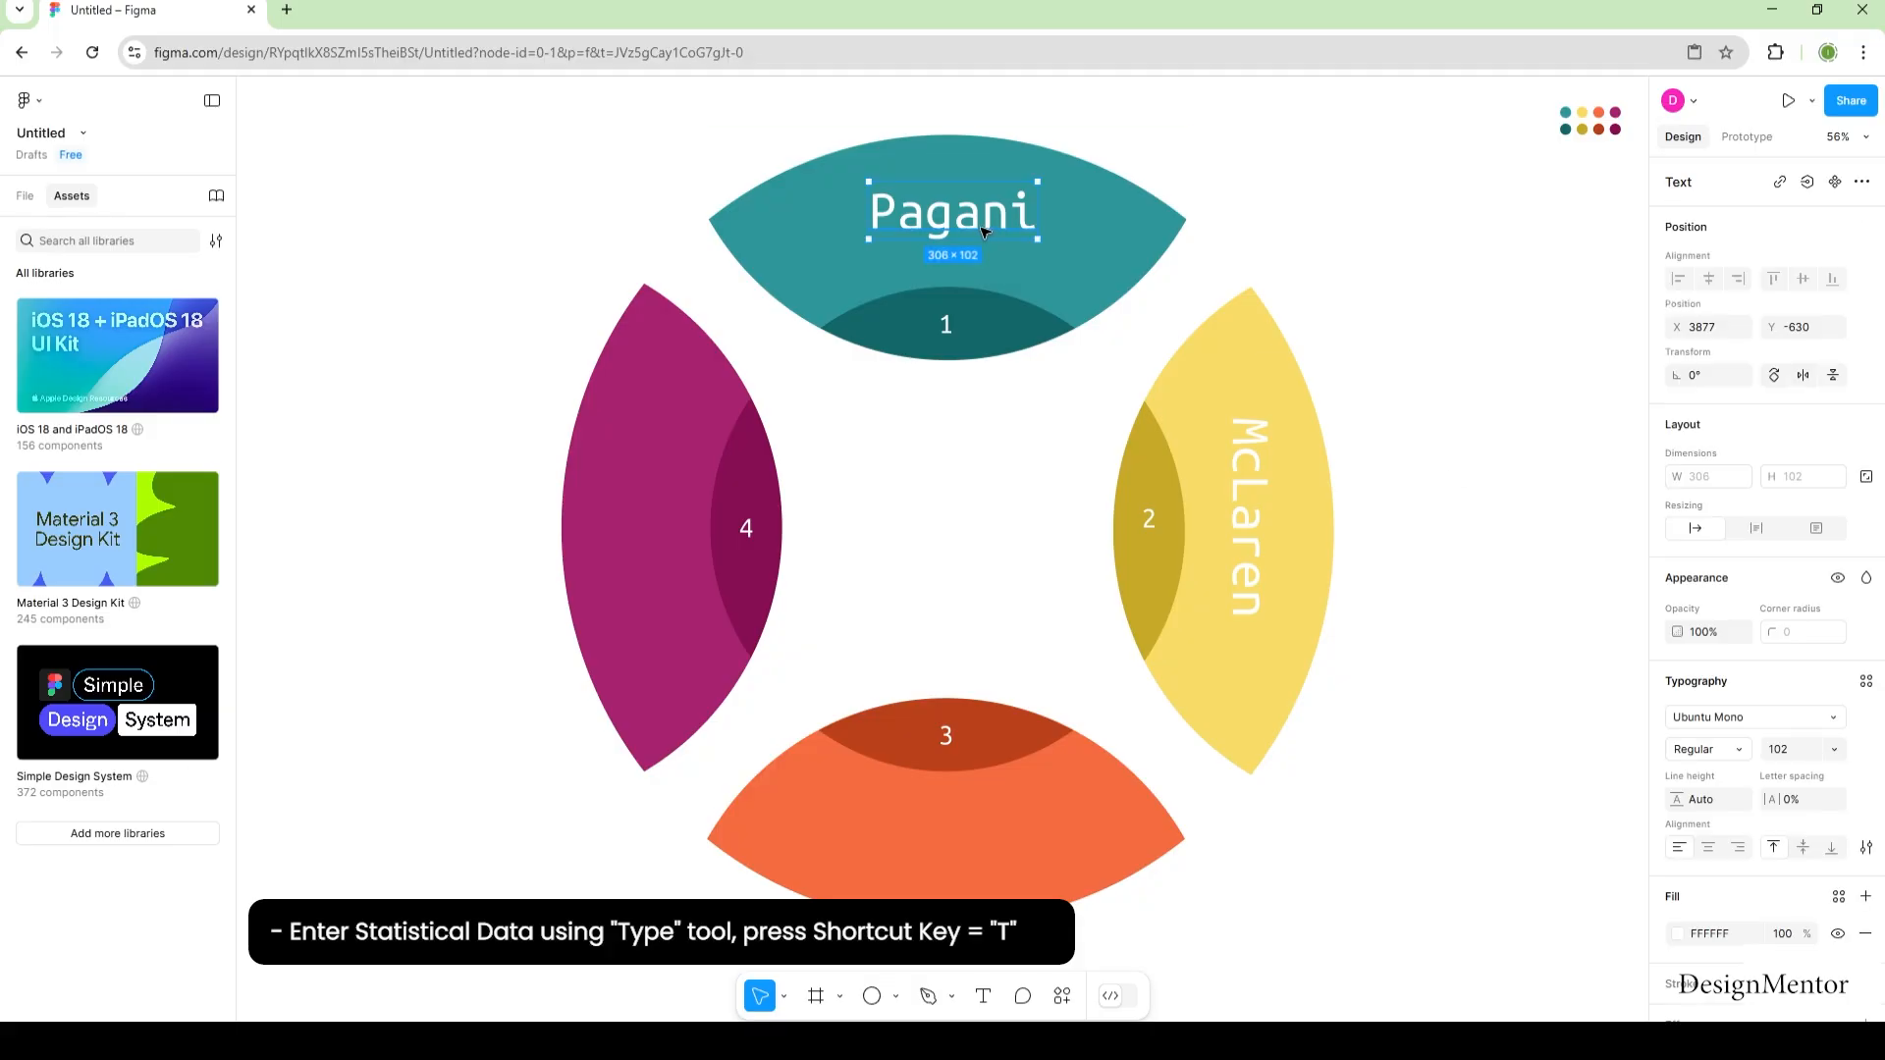
{"action": "left_click_drag", "start_coordinate": [985, 231], "coordinate": [971, 844]}
{"action": "double_click", "coordinate": [975, 836]}
{"action": "type", "text": "Ferrari"}
{"action": "left_click", "coordinate": [1235, 879]}
Step: Duplicate the "McLaren" text onto the left purple petal and rotate the copy to 90°
{"action": "left_click", "coordinate": [1256, 482]}
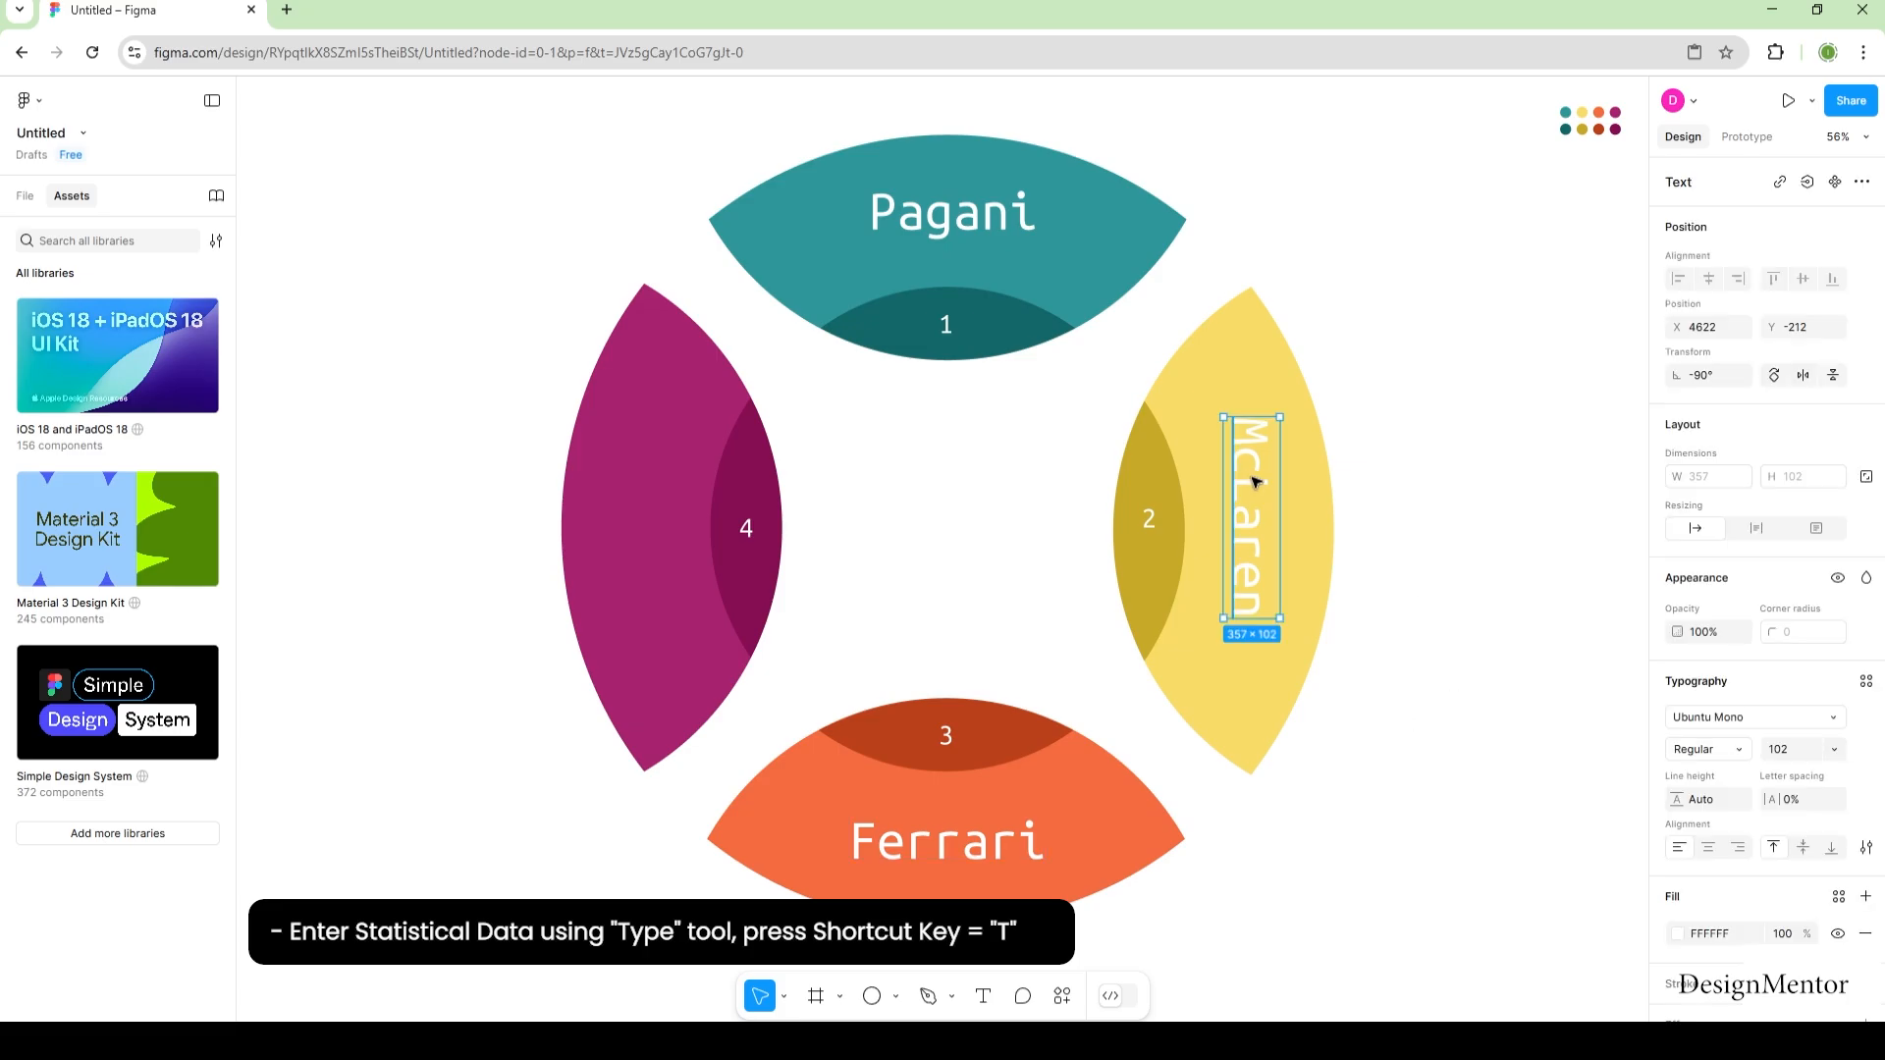
{"action": "left_click_drag", "start_coordinate": [1240, 444], "coordinate": [642, 454]}
{"action": "left_click_drag", "start_coordinate": [616, 417], "coordinate": [691, 638]}
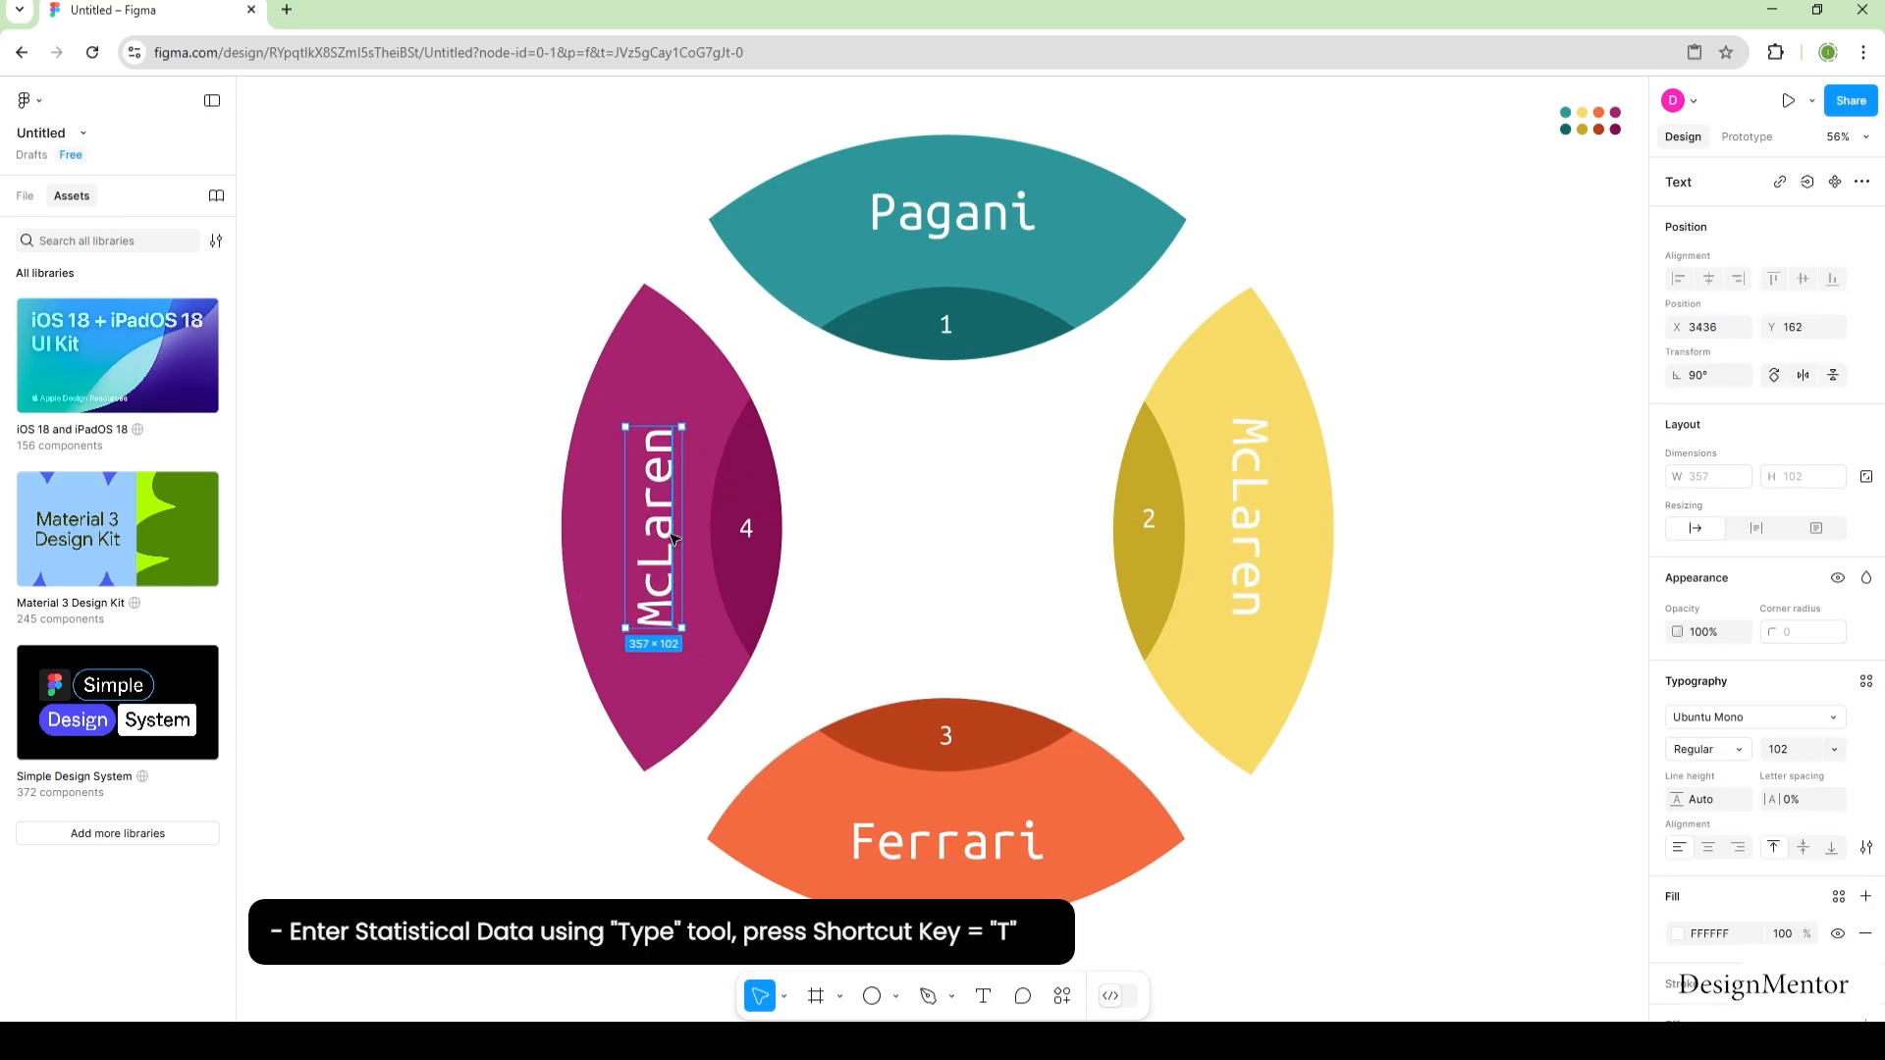
Step: Change the left petal's text to "Porsche" and center it on the petal beside numeral 4
{"action": "double_click", "coordinate": [667, 525]}
{"action": "type", "text": "Porsche"}
{"action": "key", "text": "Escape"}
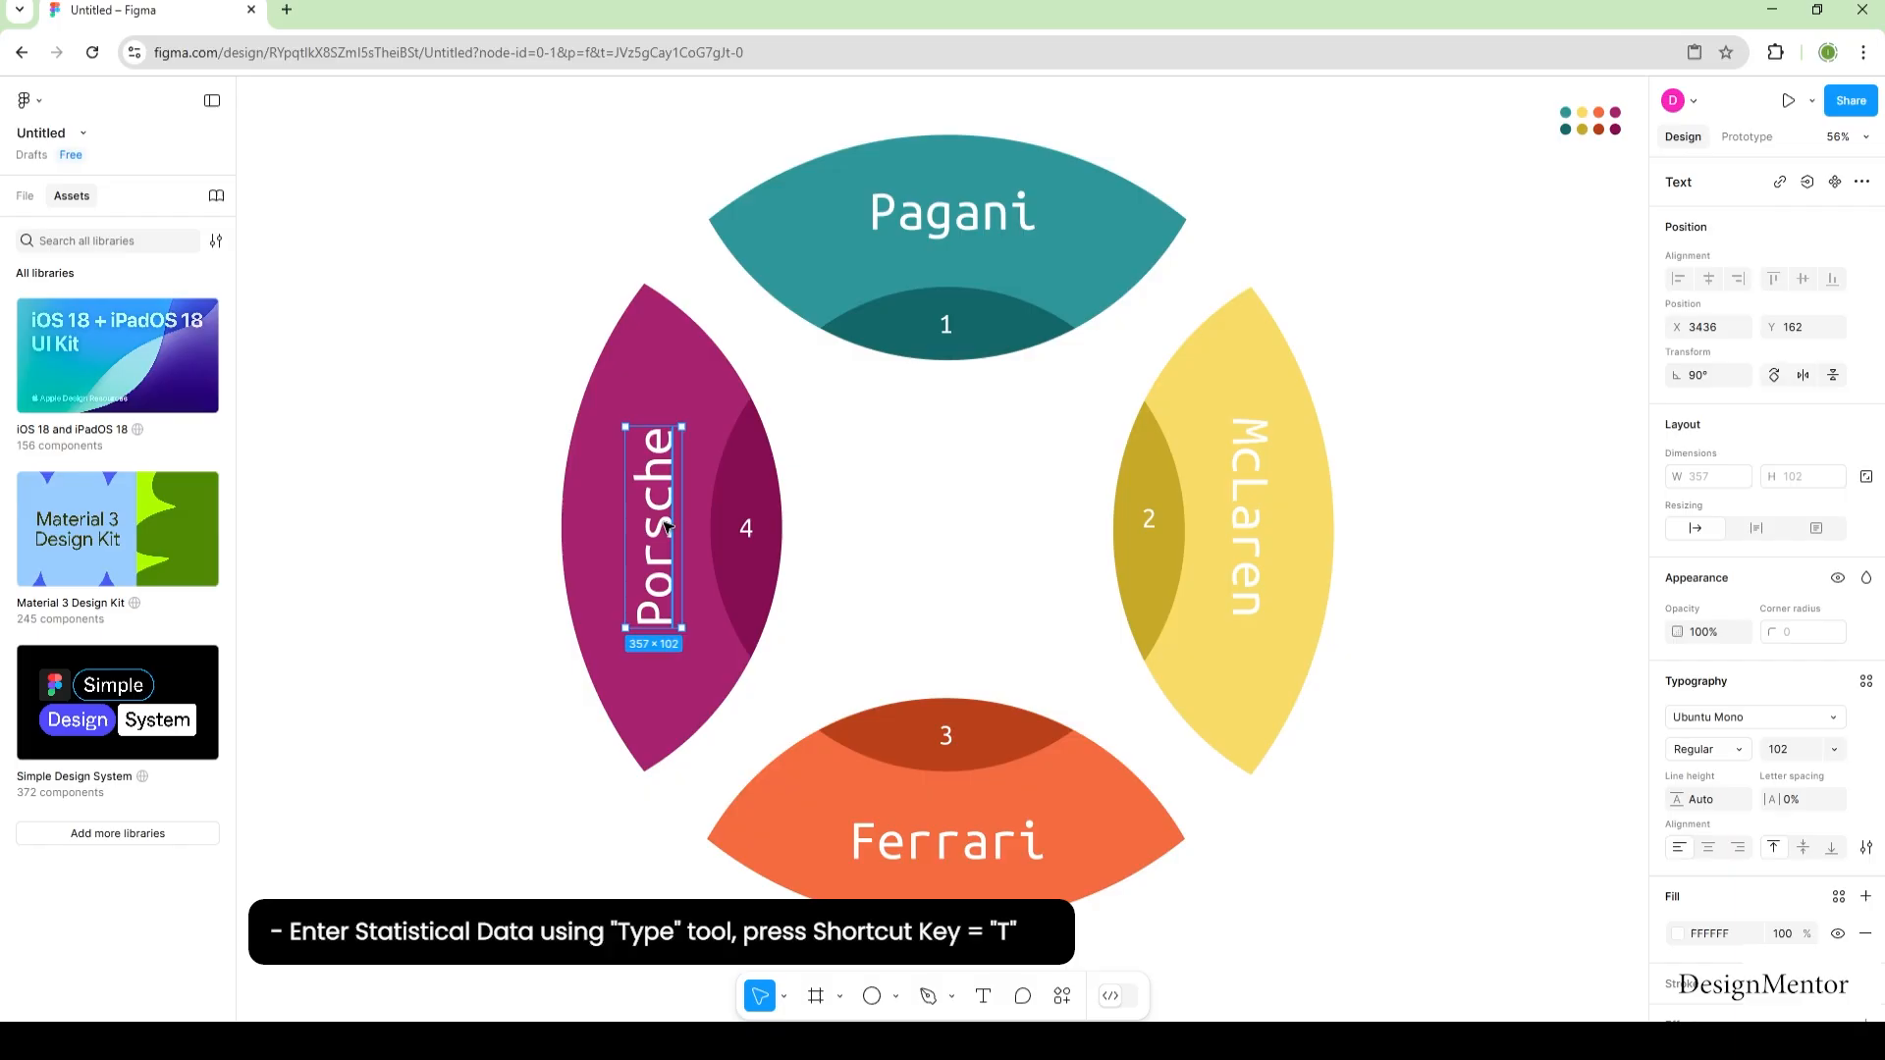
{"action": "left_click_drag", "start_coordinate": [667, 525], "coordinate": [656, 517]}
{"action": "left_click", "coordinate": [1545, 559]}
Step: Add the text "The Greatest" between the petals in black Ubuntu Mono Bold, size 82
{"action": "key", "text": "t"}
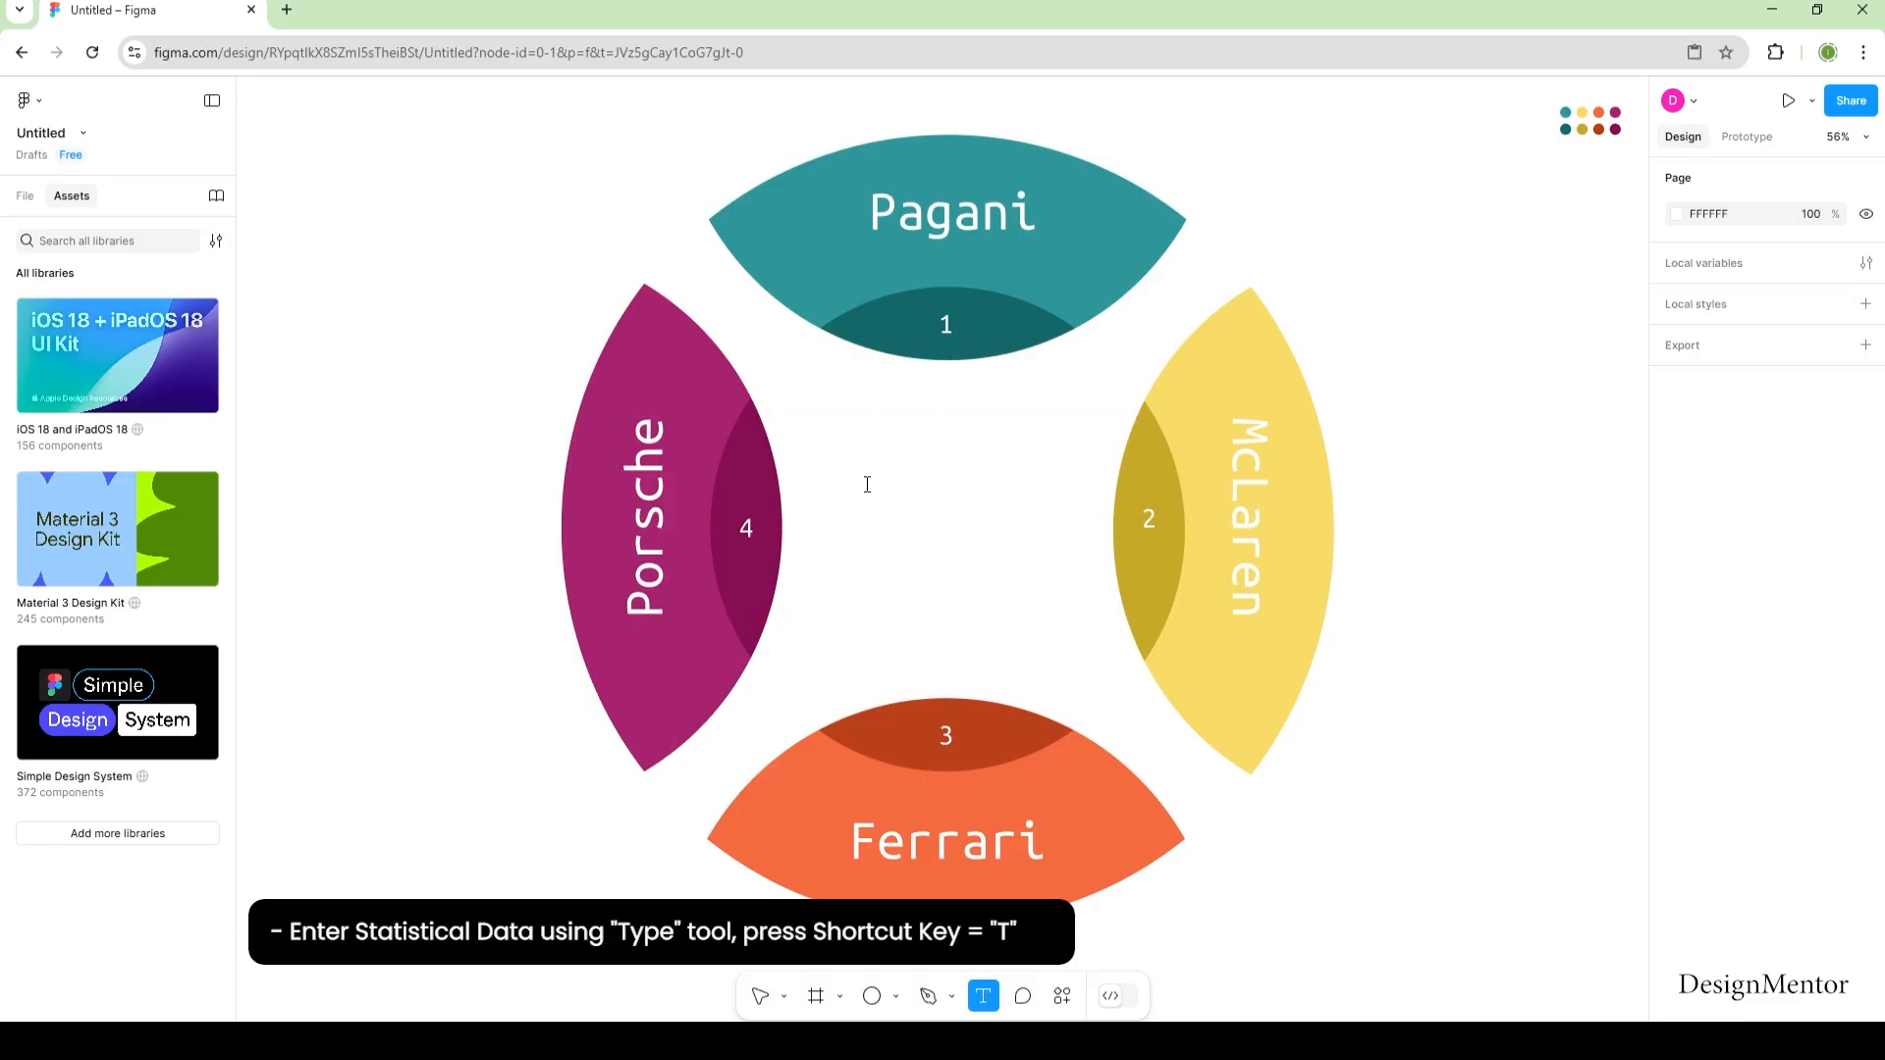
{"action": "left_click", "coordinate": [866, 486]}
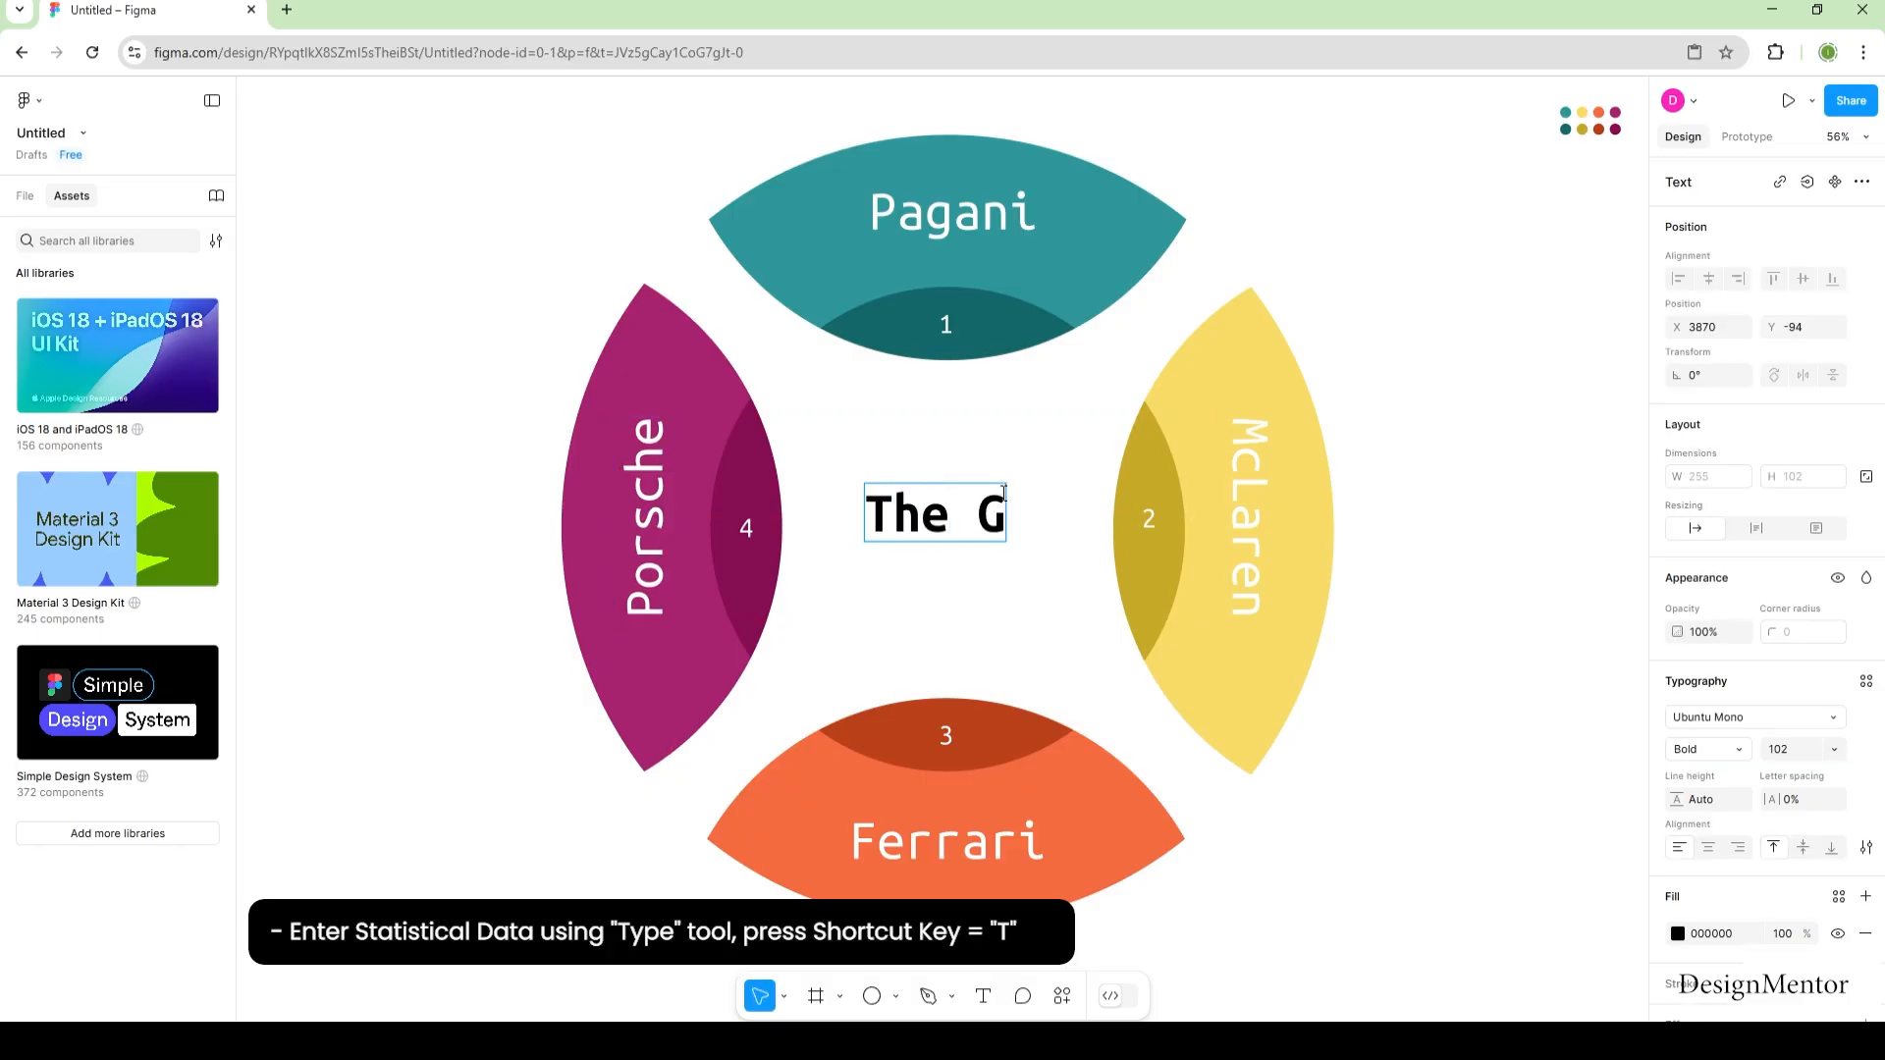
{"action": "type", "text": "The Greatest"}
{"action": "key", "text": "ctrl+a"}
{"action": "left_click", "coordinate": [1810, 753]}
{"action": "key", "text": "shift+Down"}
{"action": "key", "text": "shift+Down"}
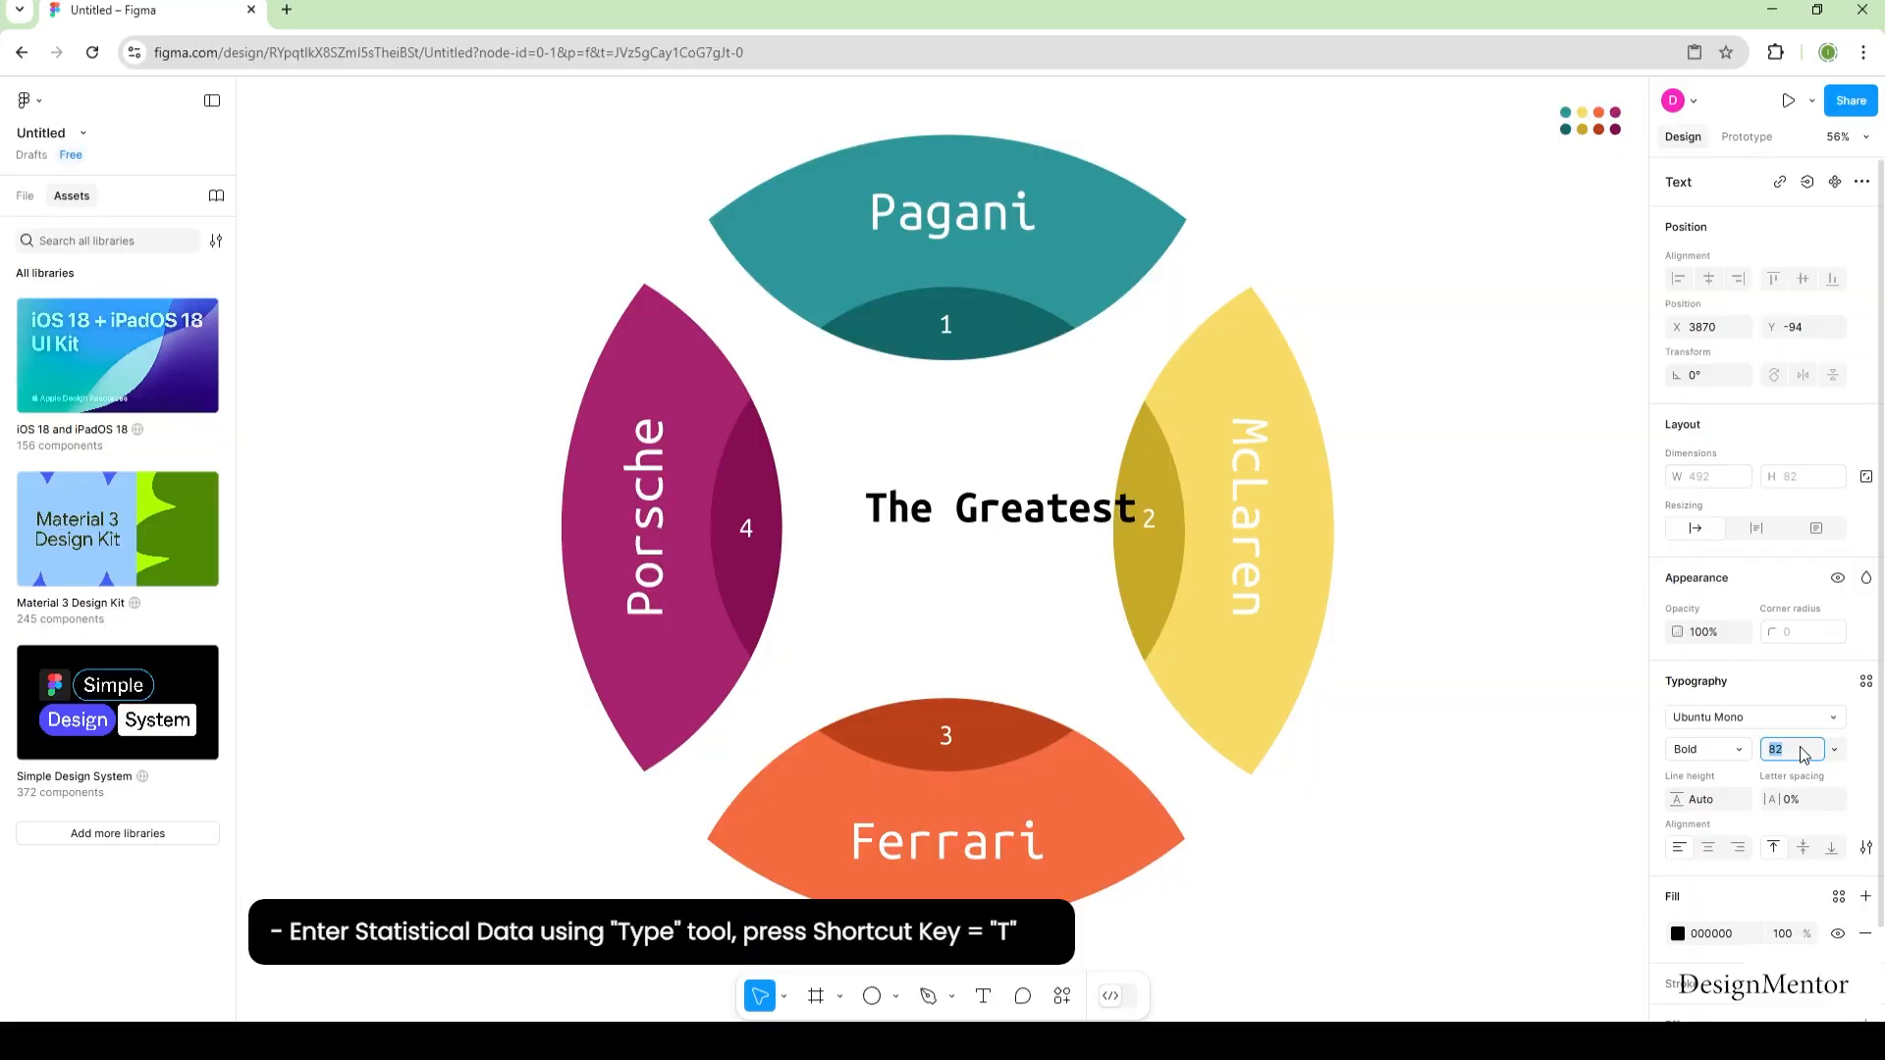
Step: Center "The Greatest" horizontally between the left and right petals at X 3774, Y -115
{"action": "key", "text": "Escape"}
{"action": "left_click_drag", "start_coordinate": [1055, 519], "coordinate": [1008, 511]}
{"action": "left_click_drag", "start_coordinate": [1005, 504], "coordinate": [1006, 504]}
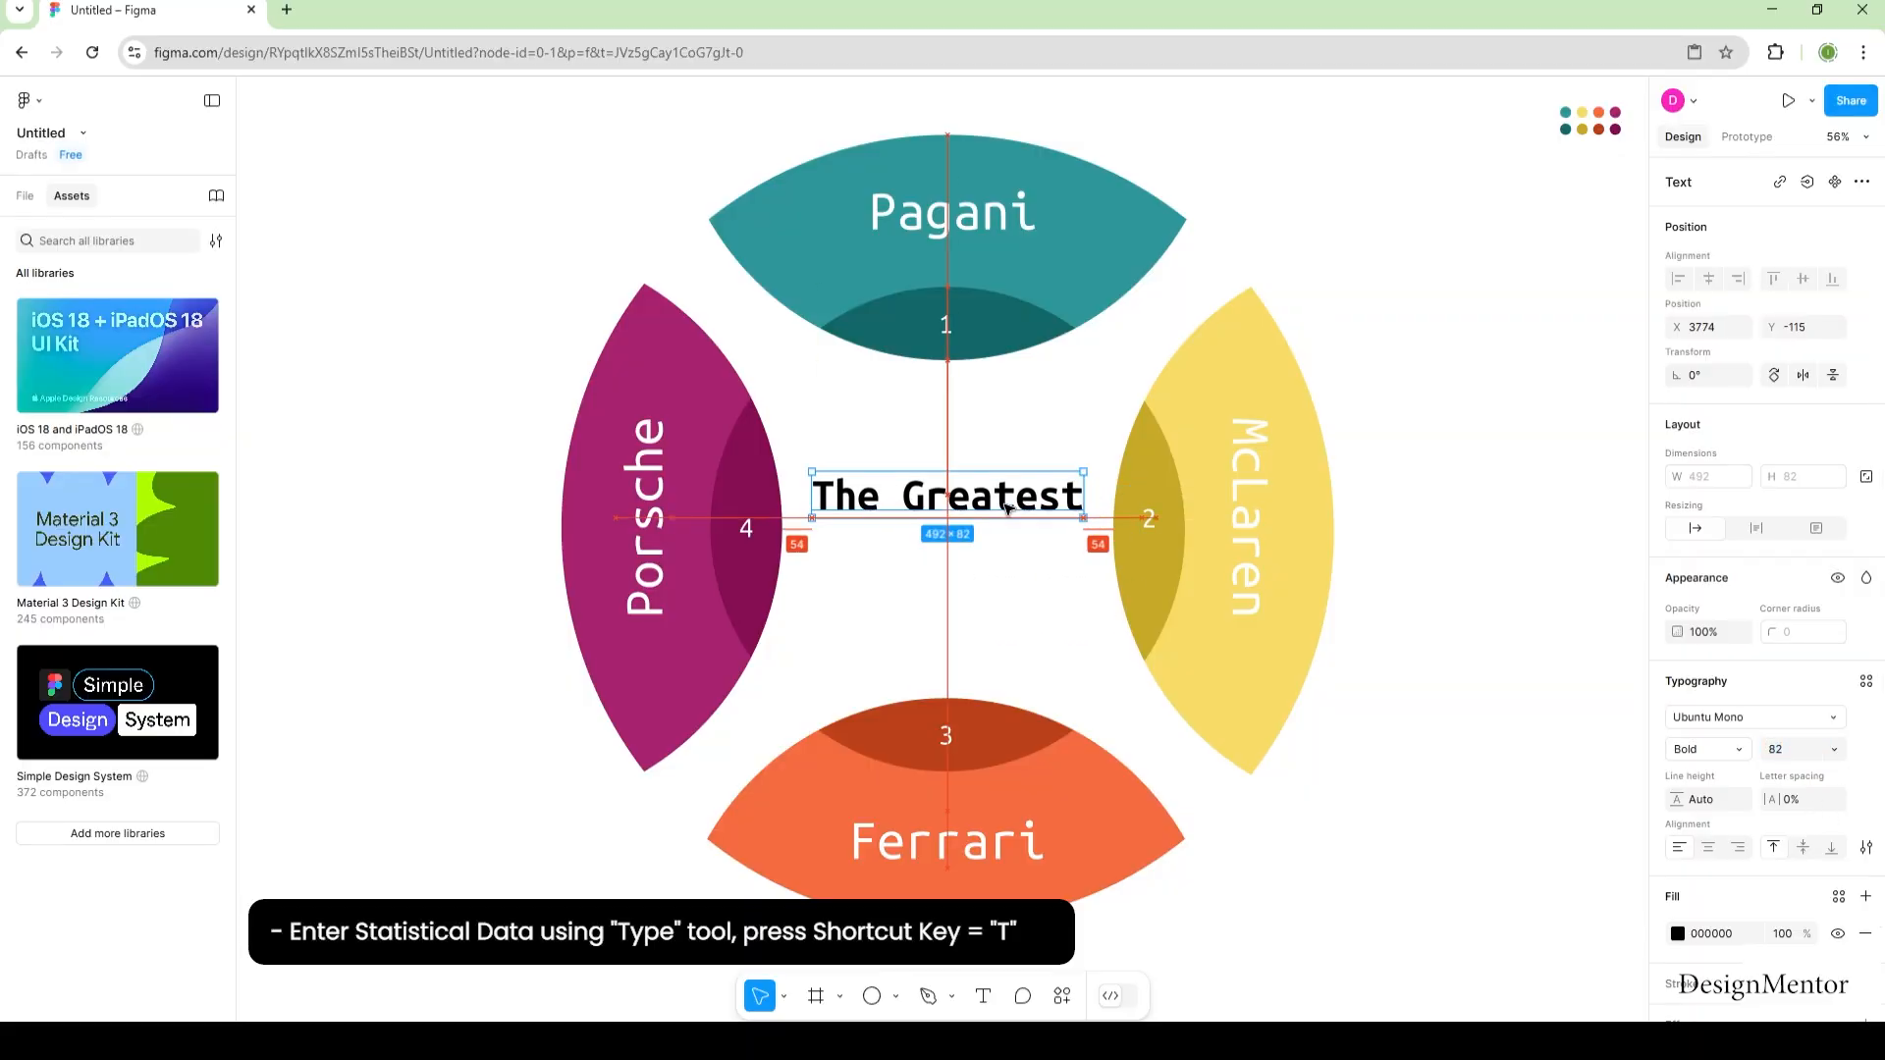
{"action": "left_click", "coordinate": [981, 533]}
{"action": "left_click", "coordinate": [979, 514]}
{"action": "left_click", "coordinate": [993, 543]}
Step: Start a second text line below "The Greatest" in Ubuntu Mono Regular, size 82
{"action": "key", "text": "t"}
{"action": "left_click", "coordinate": [889, 561]}
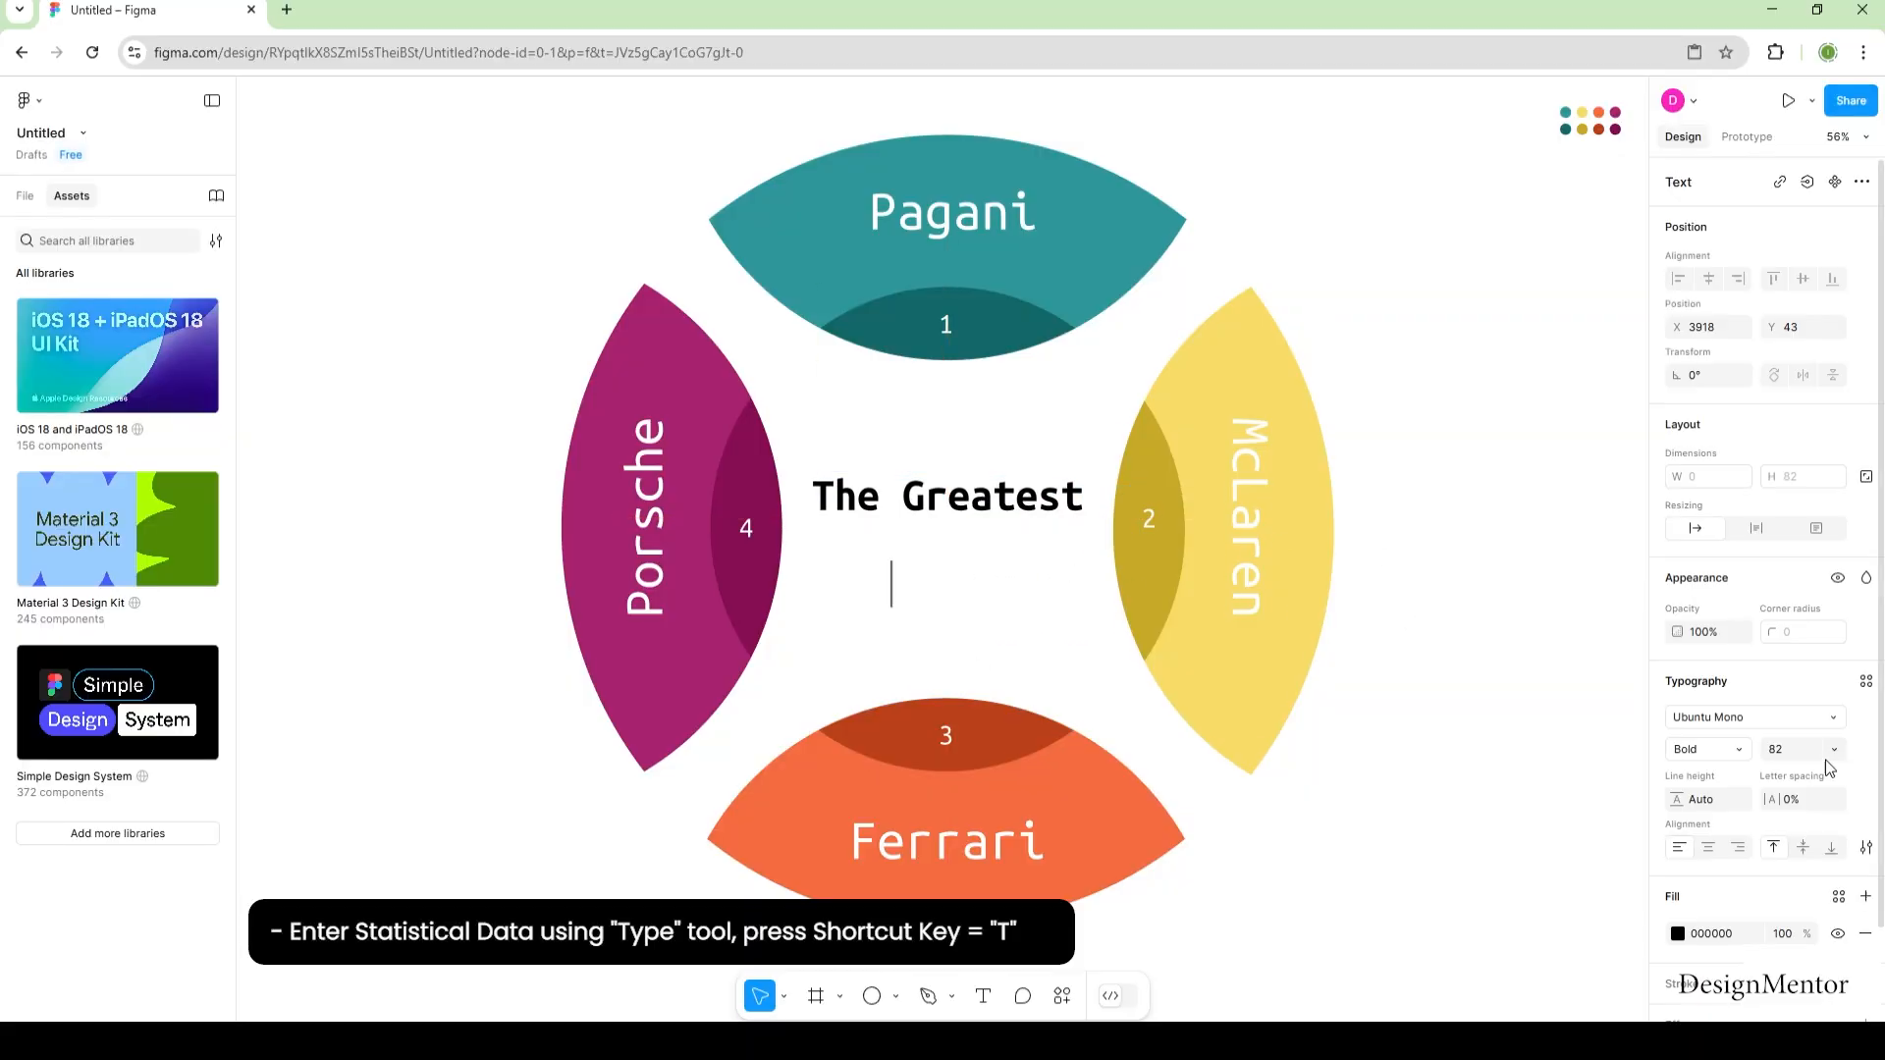
{"action": "left_click", "coordinate": [1739, 750]}
{"action": "left_click", "coordinate": [1739, 750]}
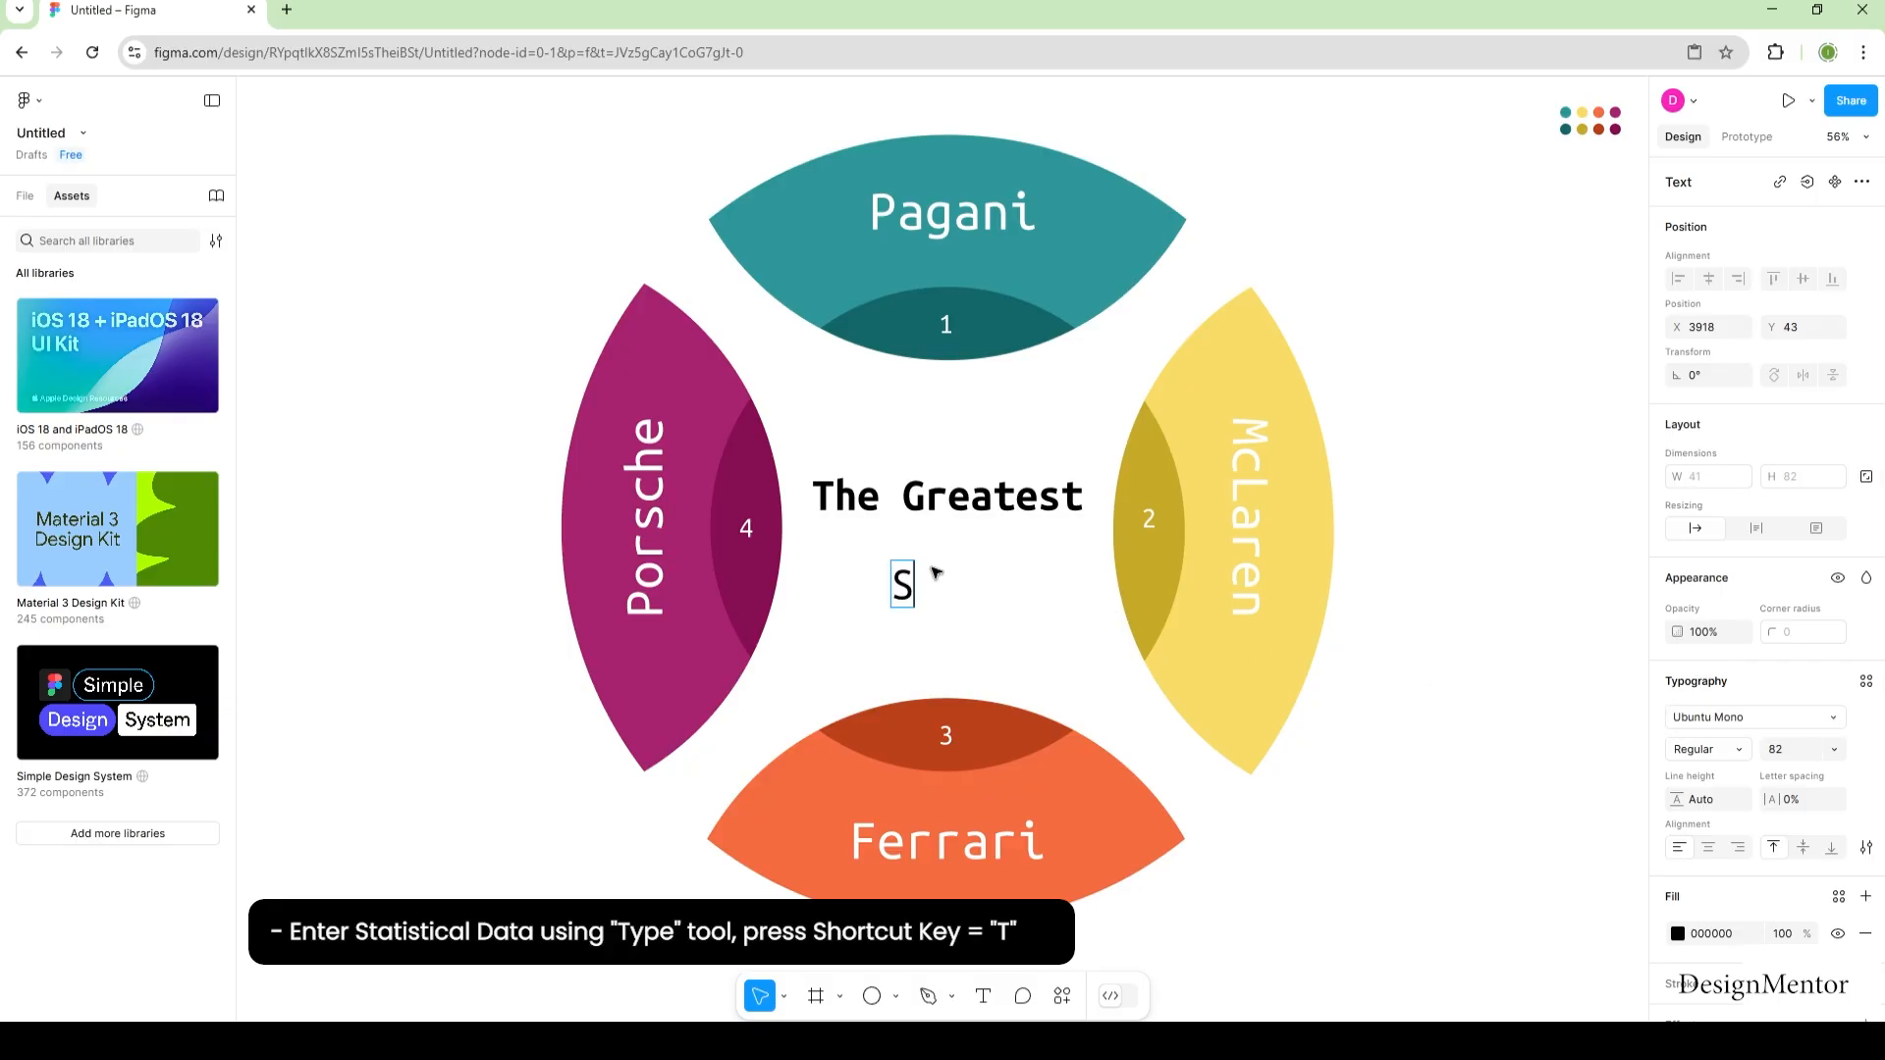